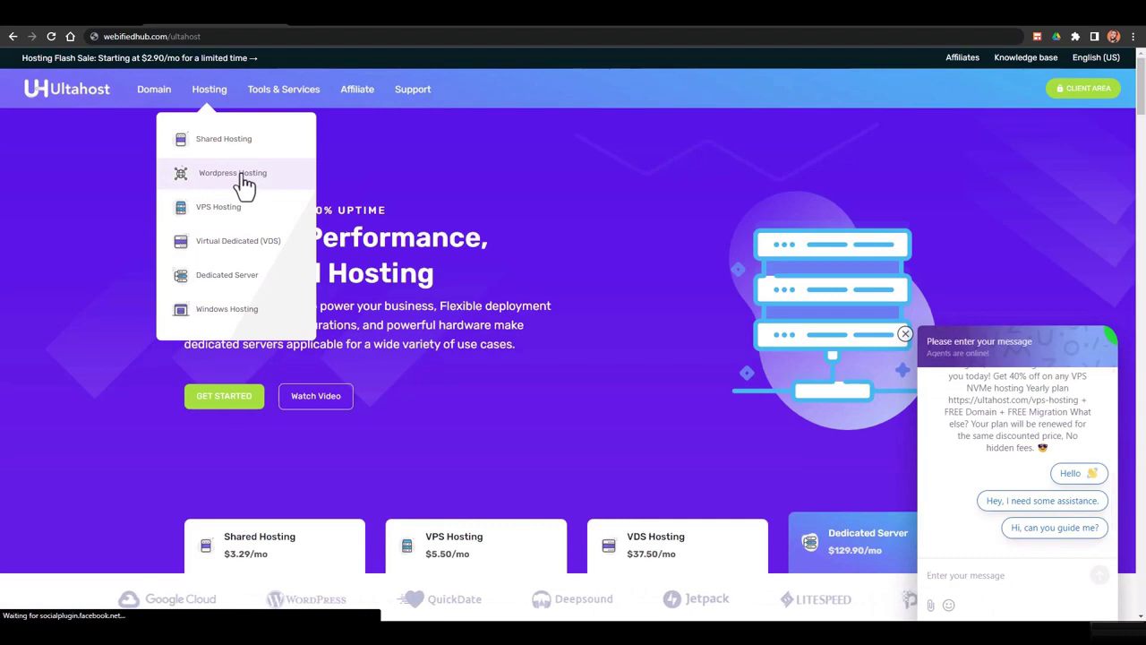
# Open WordPress Hosting and compare the Ulta WordPress $2.90 plan's 1 website and 30 GB storage with WordPress Starter
pyautogui.click(248, 179)
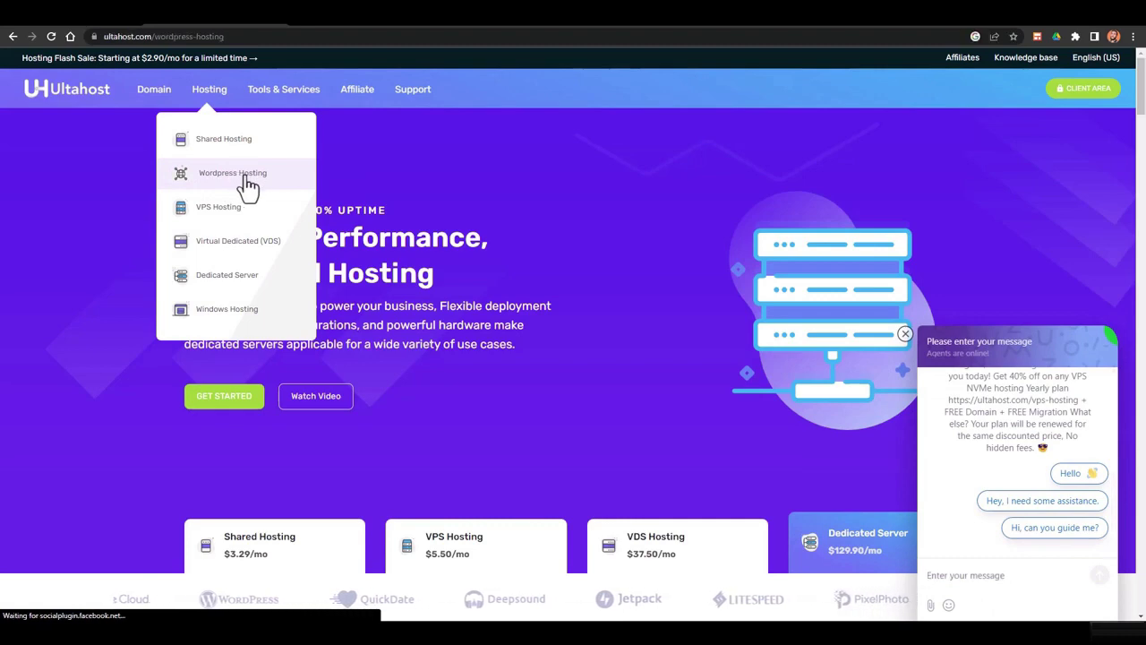
pyautogui.scroll(-5, 371, 252)
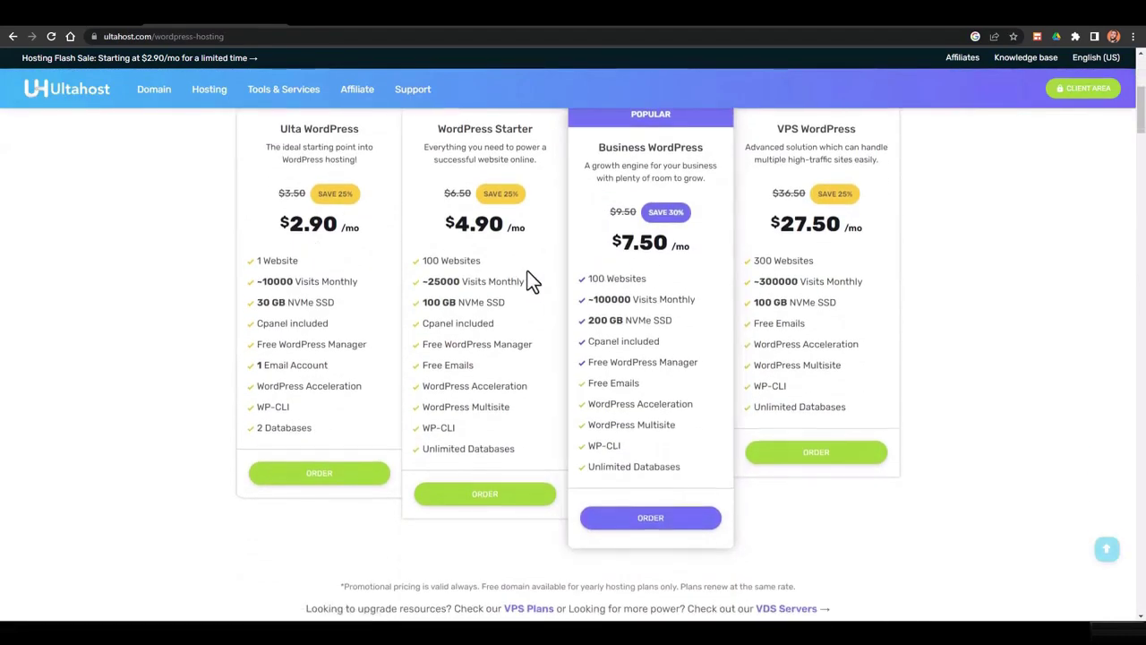
pyautogui.scroll(1, 358, 248)
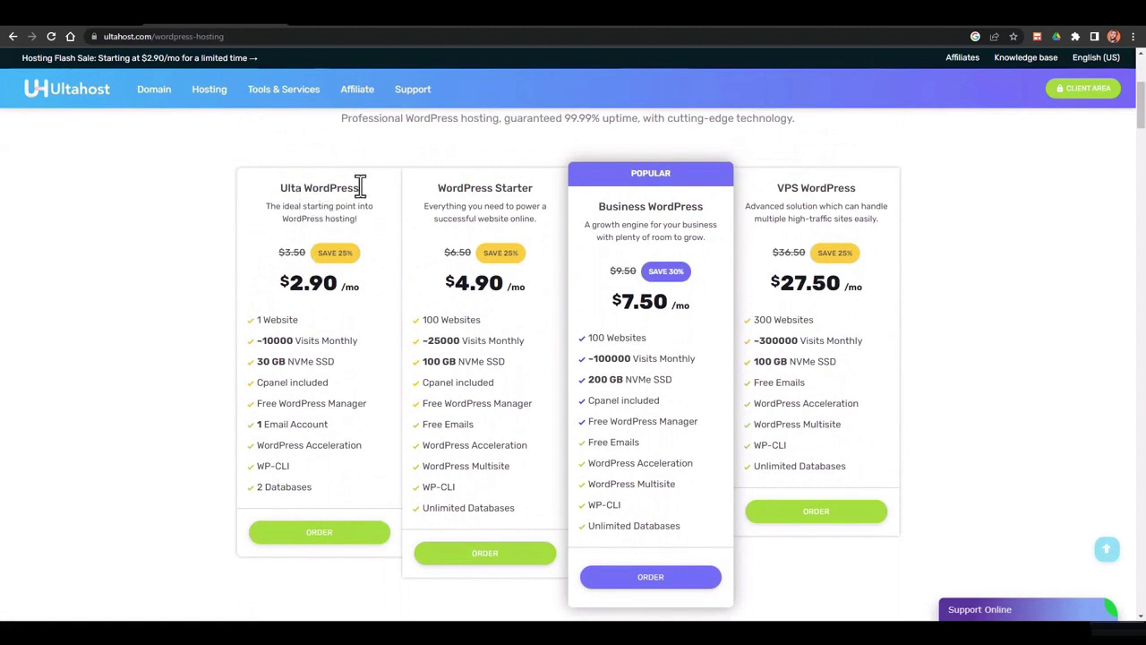
pyautogui.moveTo(297, 287); pyautogui.dragTo(340, 287)
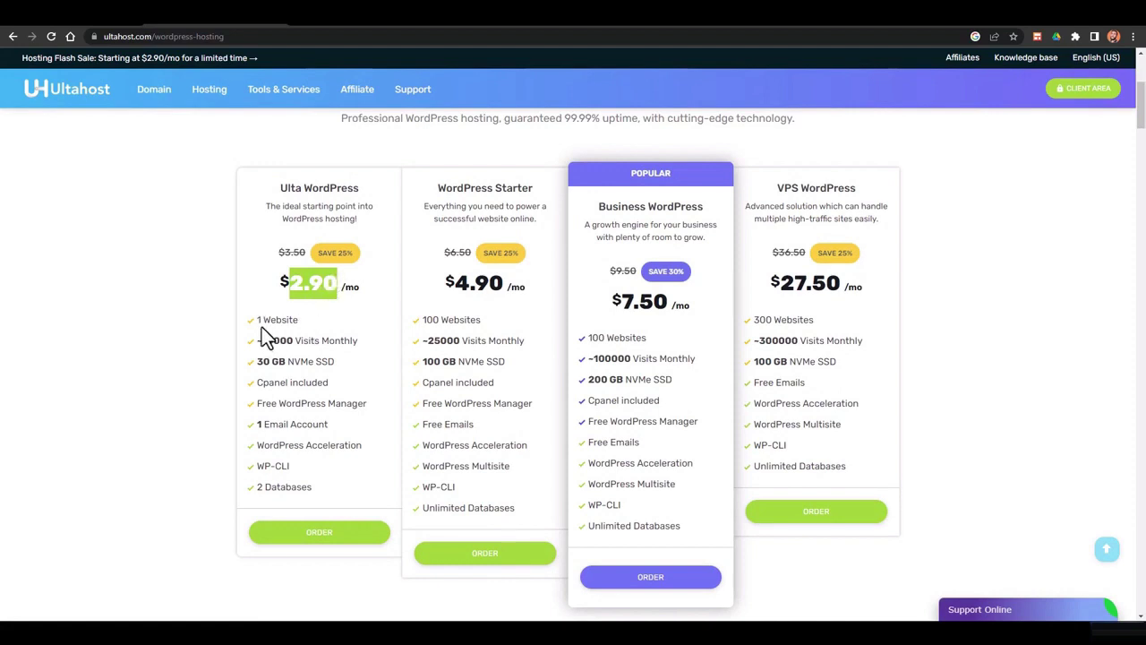
pyautogui.moveTo(258, 320); pyautogui.dragTo(299, 319)
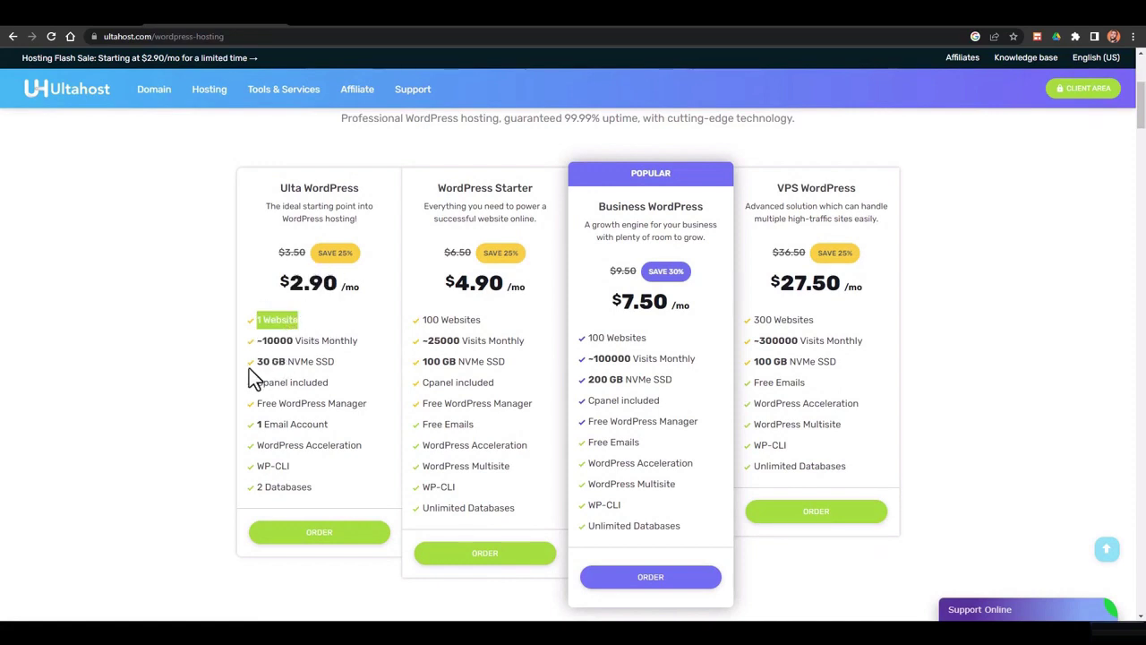
pyautogui.moveTo(257, 361); pyautogui.dragTo(310, 362)
pyautogui.moveTo(445, 188); pyautogui.dragTo(525, 187)
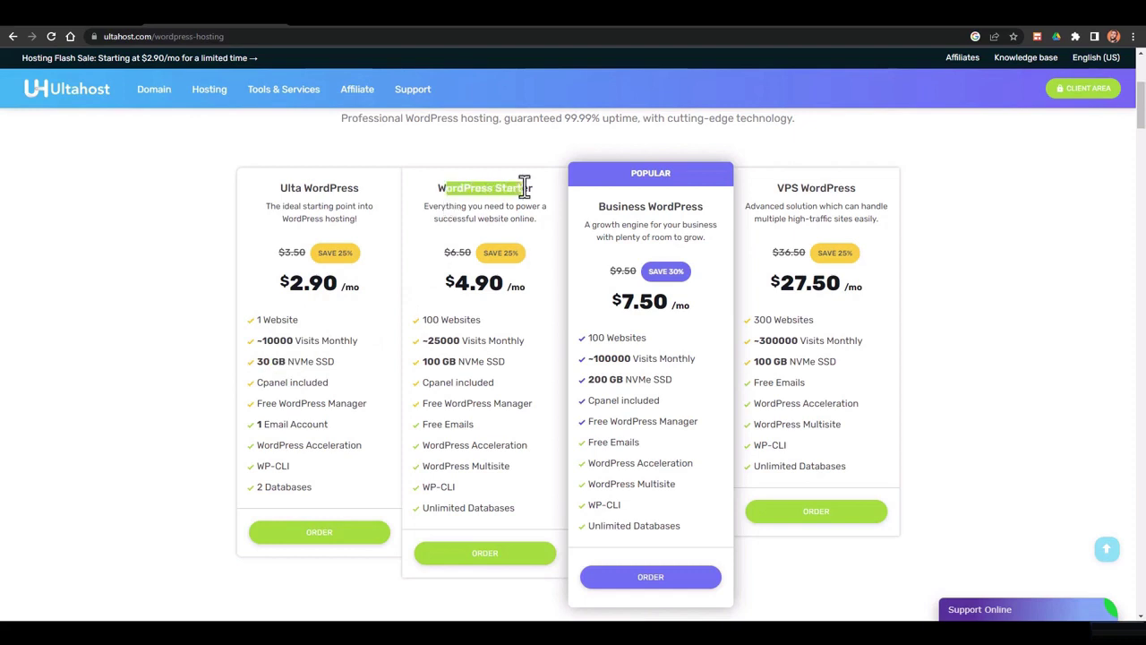
pyautogui.scroll(-1, 528, 231)
pyautogui.moveTo(422, 260); pyautogui.dragTo(513, 229)
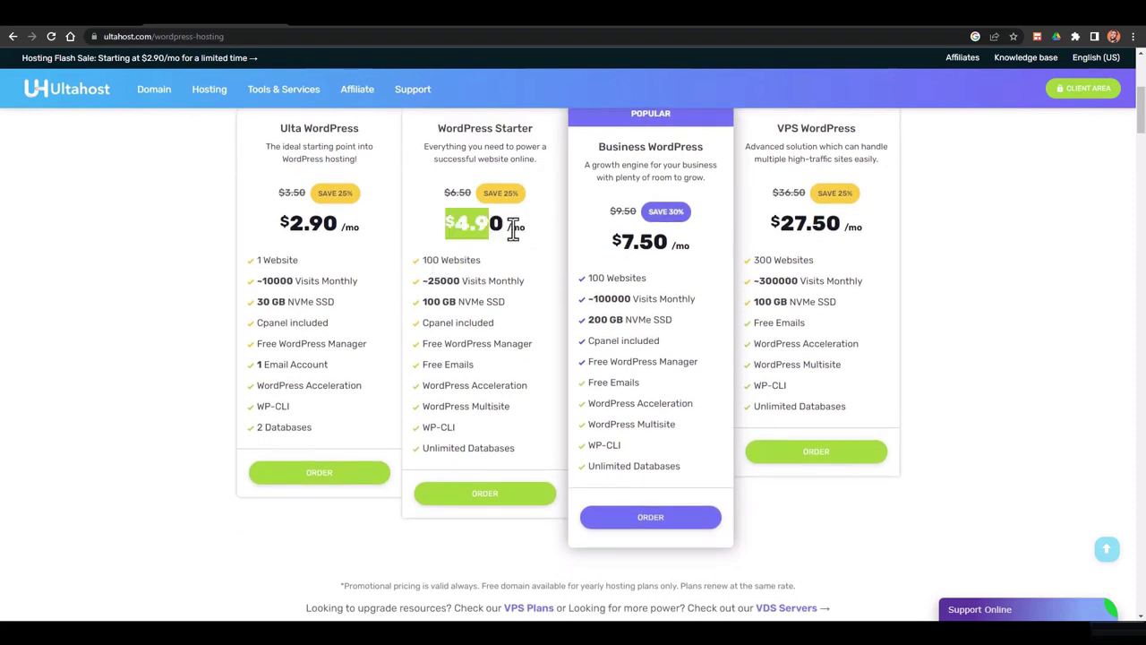
pyautogui.click(513, 229)
# Review the remaining pricing cards and order the $4.90/mo WordPress Starter plan
pyautogui.scroll(1, 609, 286)
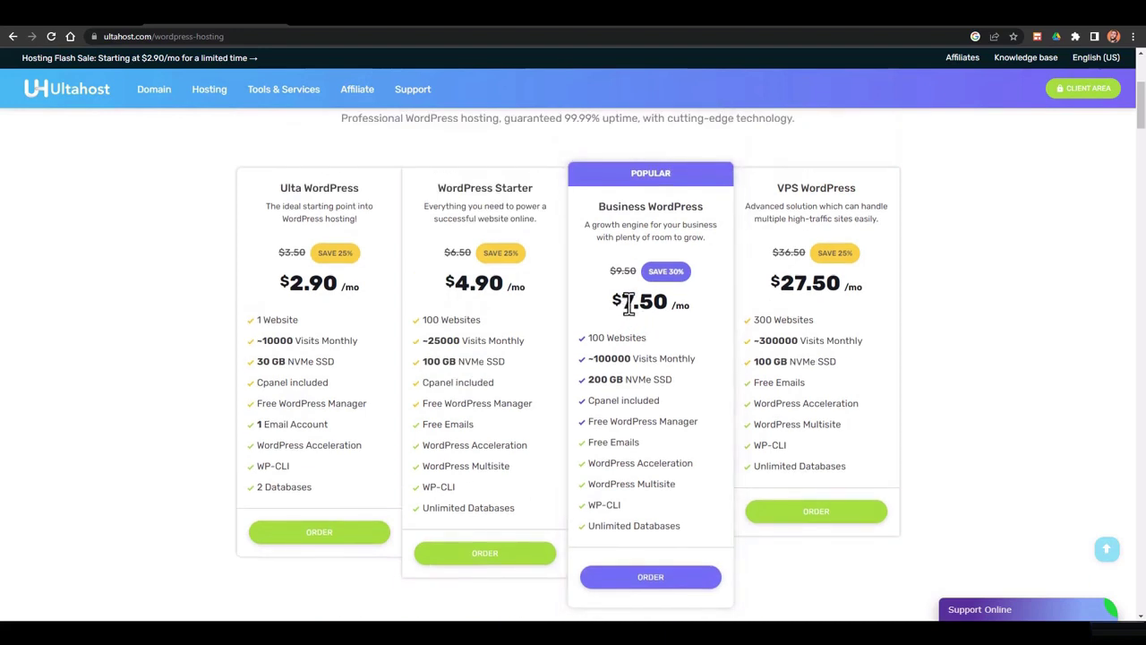
pyautogui.scroll(-1, 630, 303)
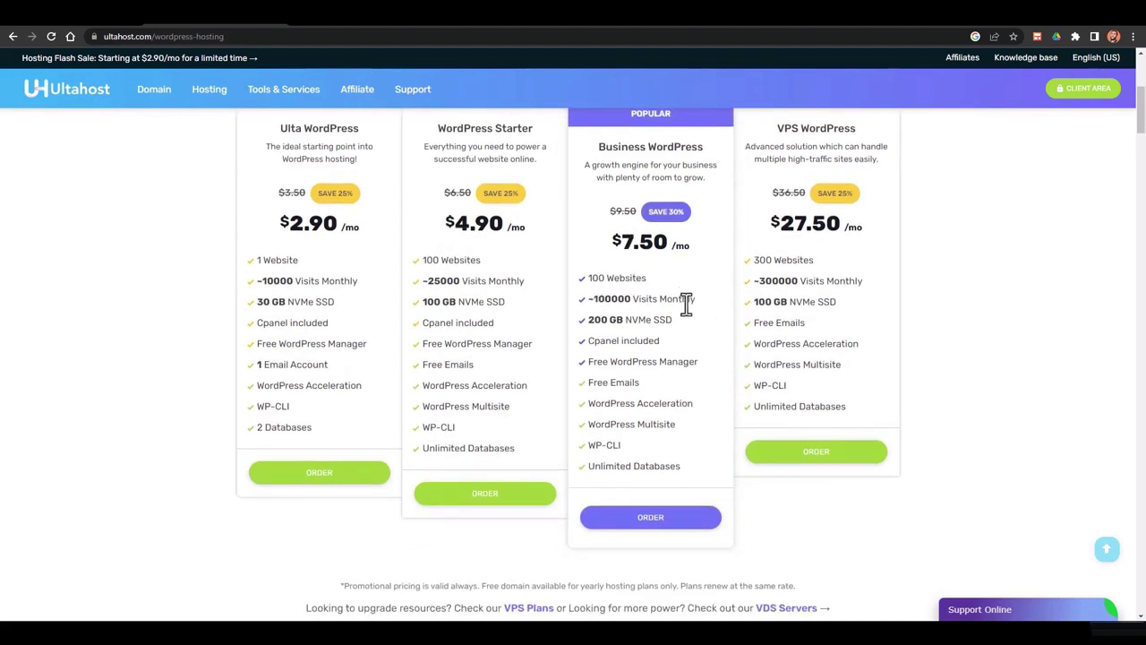
pyautogui.scroll(-1, 686, 305)
pyautogui.scroll(-1, 647, 262)
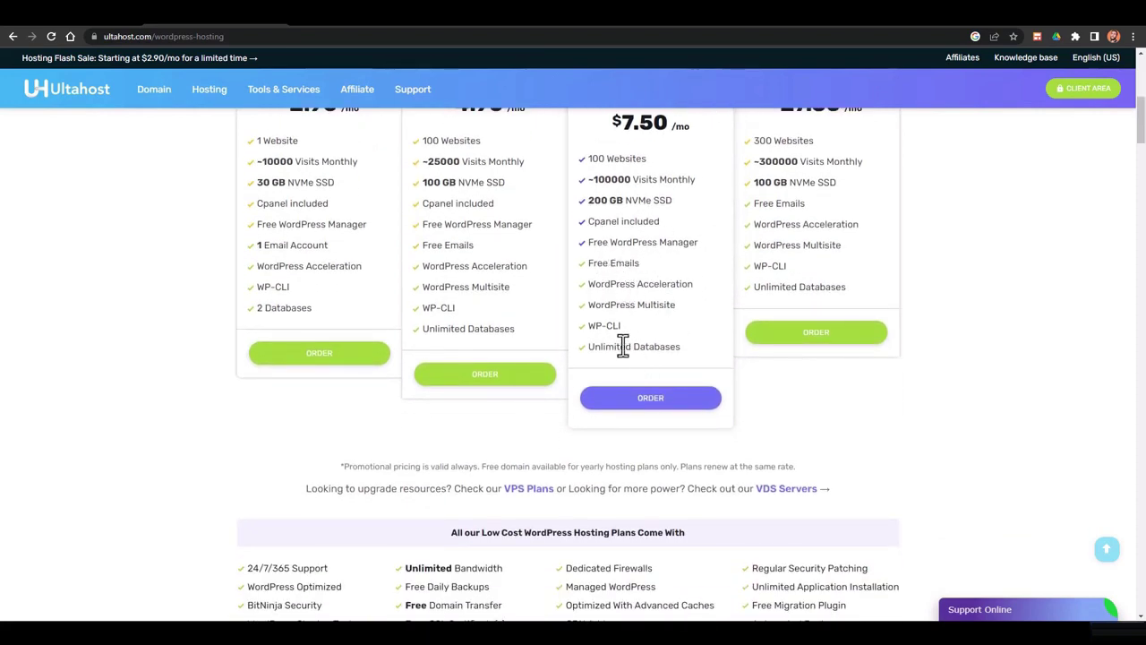
pyautogui.scroll(2, 623, 346)
pyautogui.scroll(1, 623, 342)
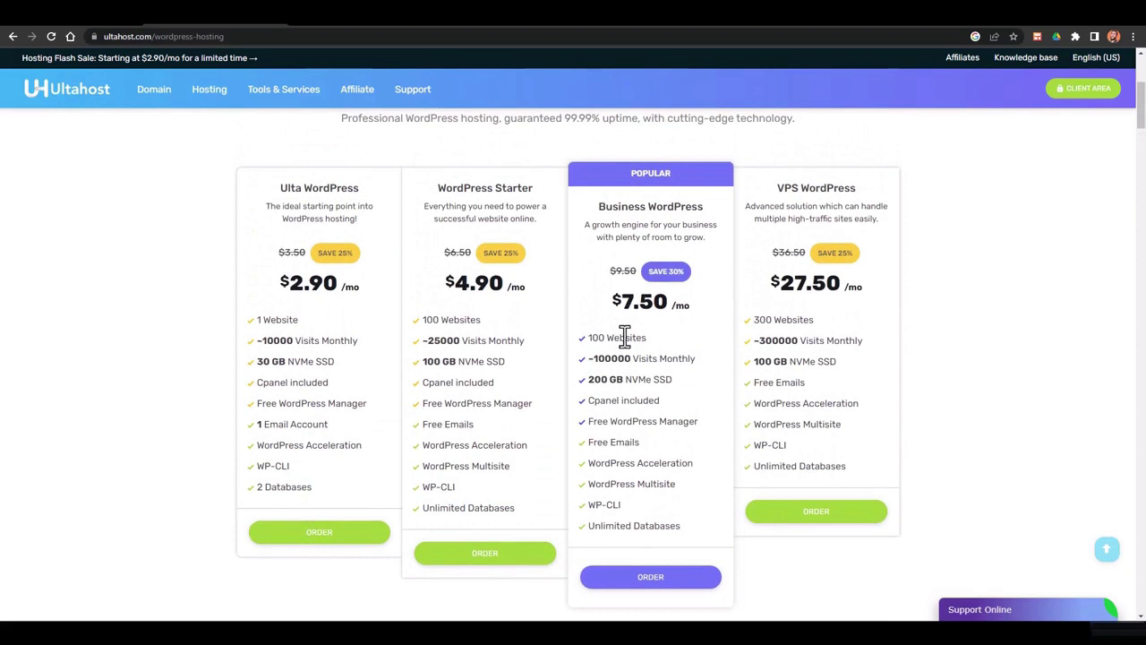
pyautogui.scroll(1, 624, 333)
pyautogui.scroll(-2, 484, 264)
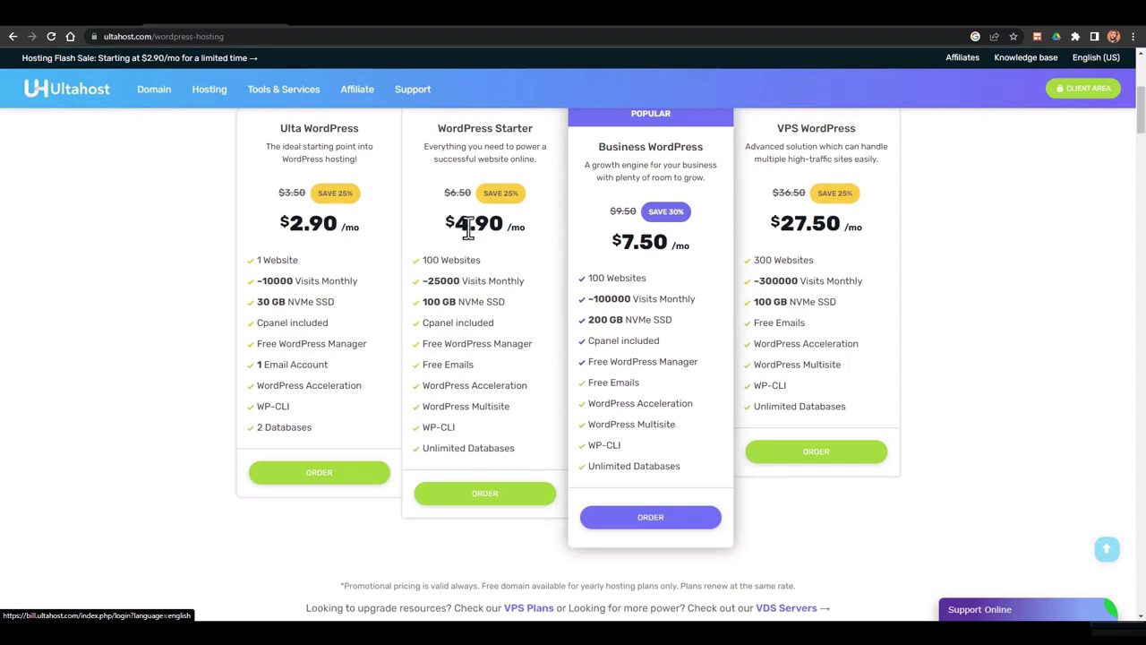
pyautogui.scroll(-2, 519, 309)
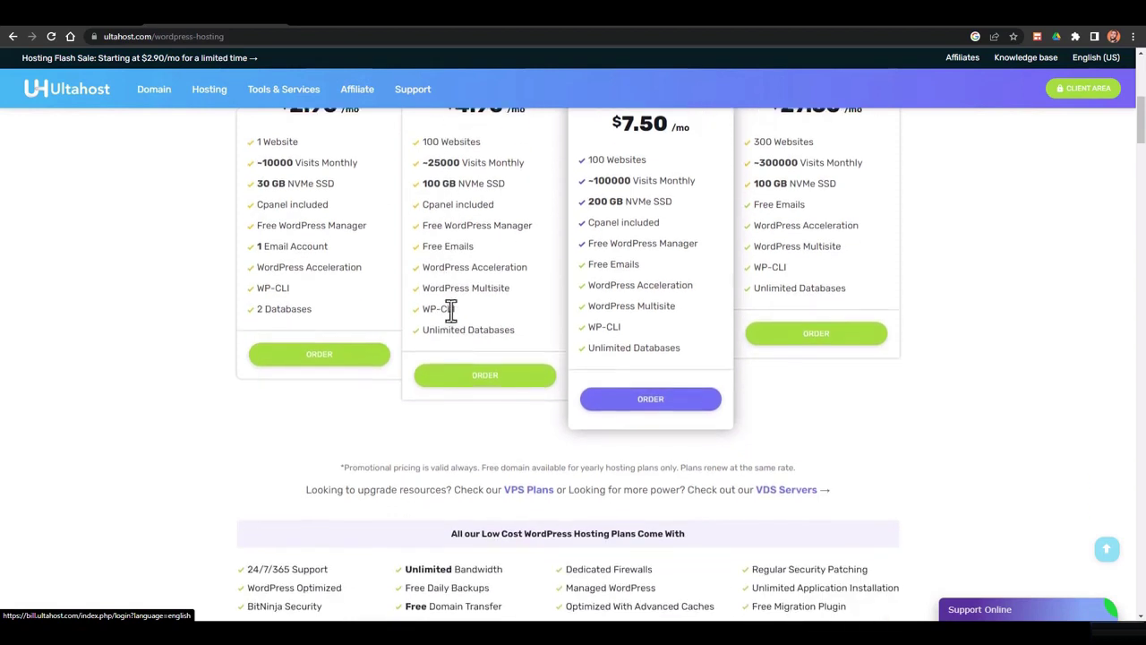
pyautogui.click(476, 383)
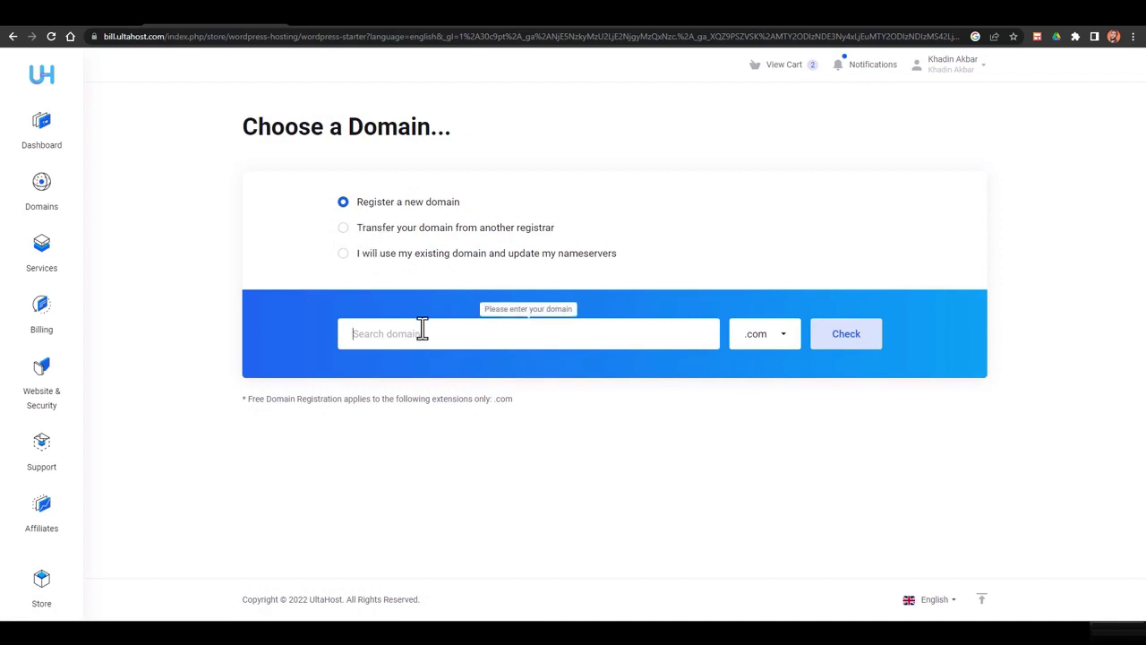
# Choose to use an existing domain and update its nameservers
pyautogui.click(418, 333)
pyautogui.click(341, 233)
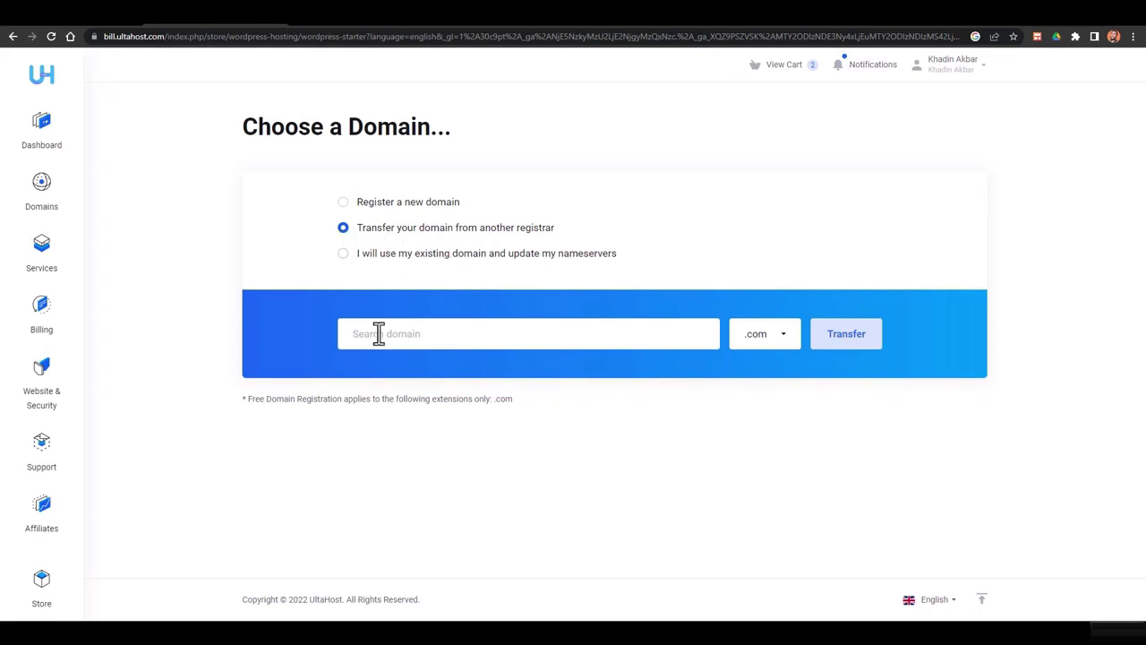
pyautogui.click(492, 335)
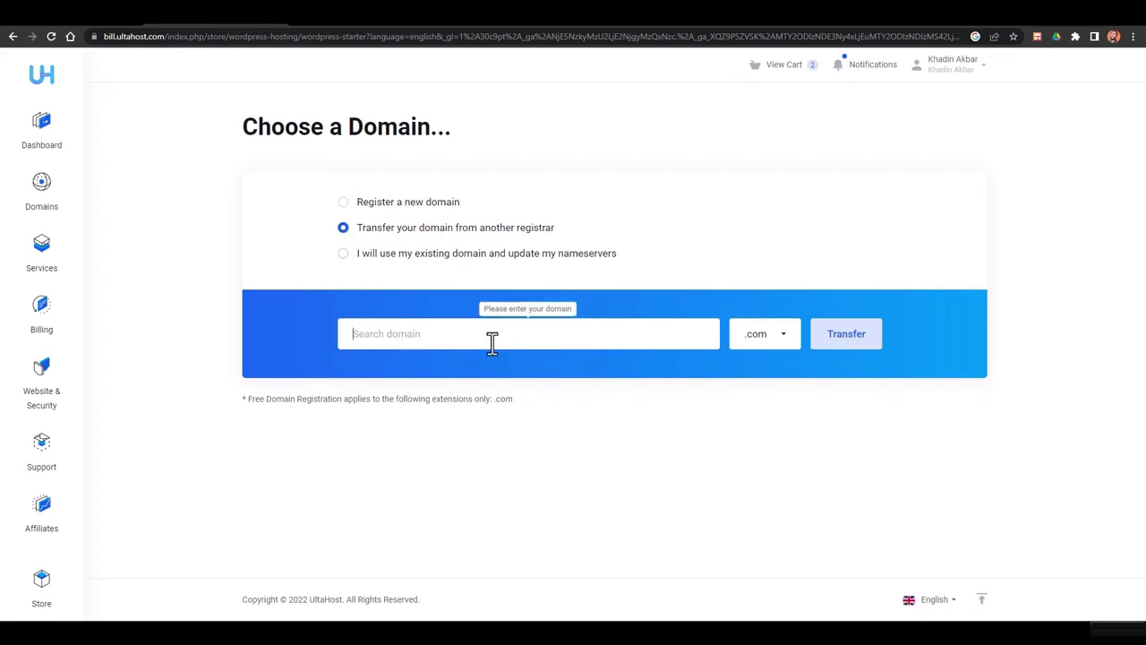
pyautogui.click(369, 256)
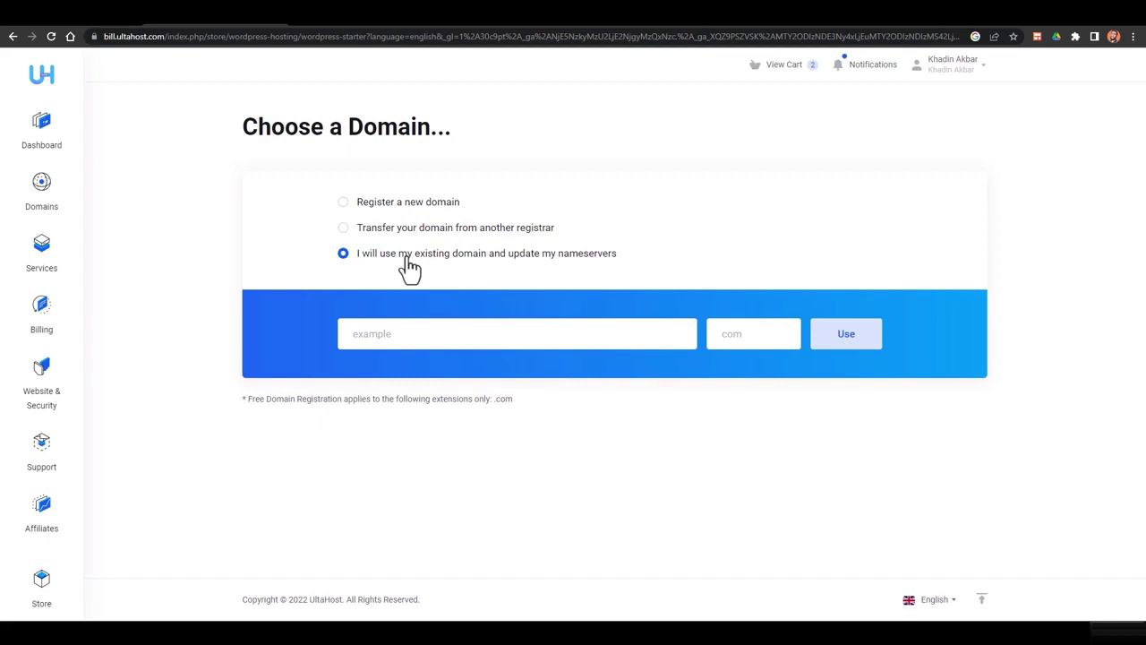
# Enter the existing domain name with the .com extension and confirm it for the order
pyautogui.click(456, 335)
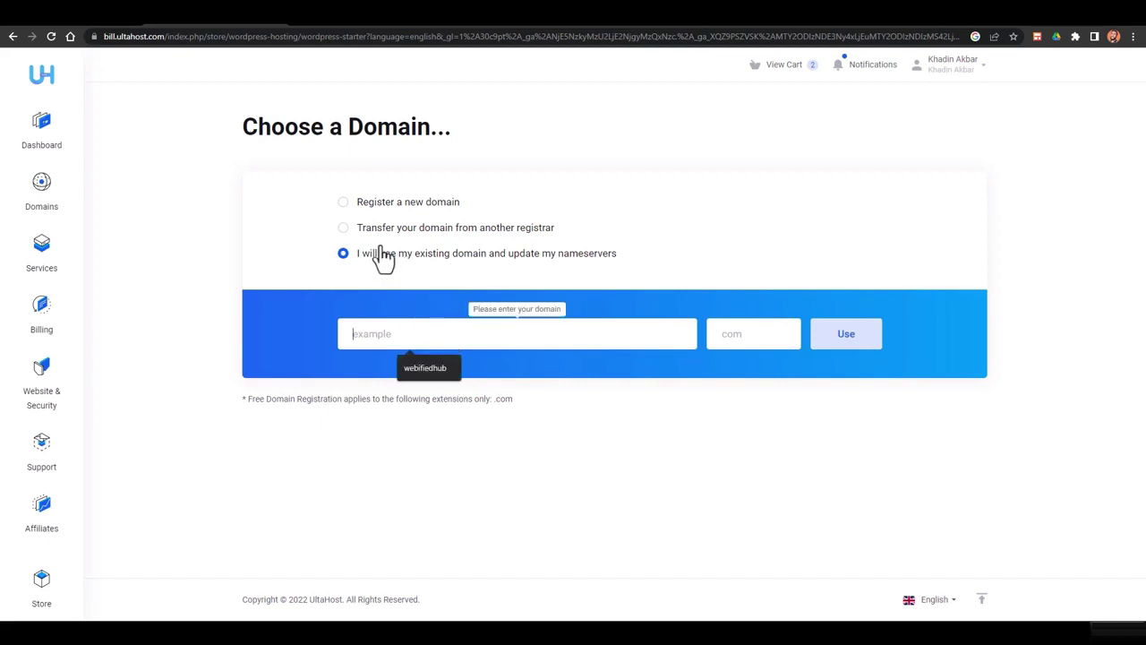
pyautogui.click(380, 246)
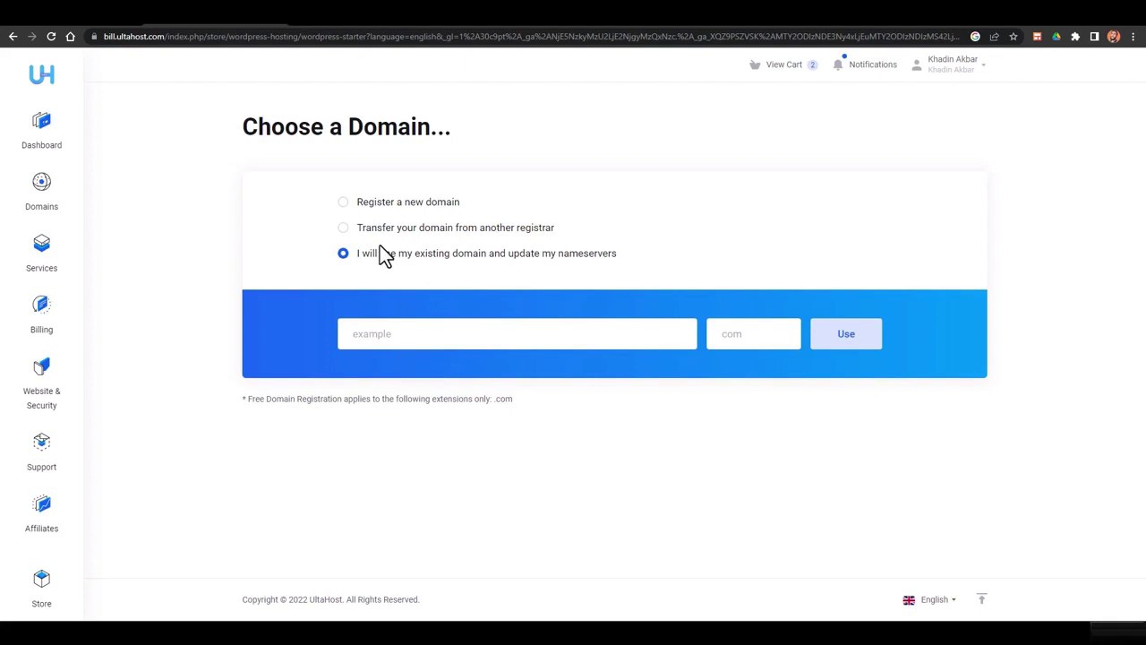
pyautogui.click(394, 337)
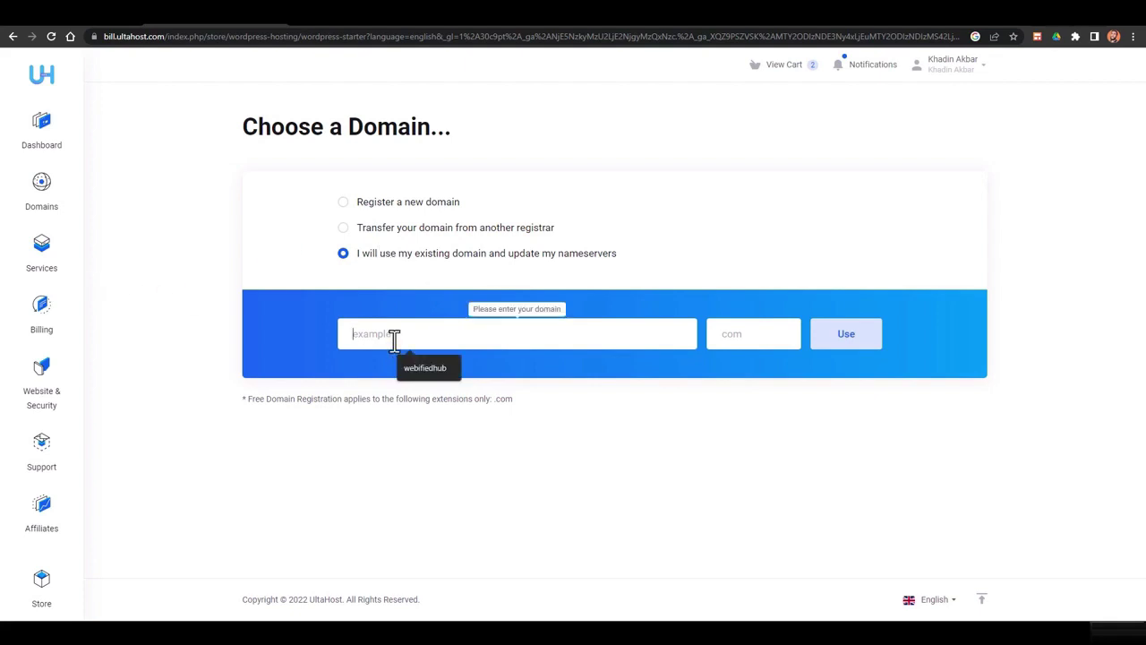
pyautogui.write('khadinstore')
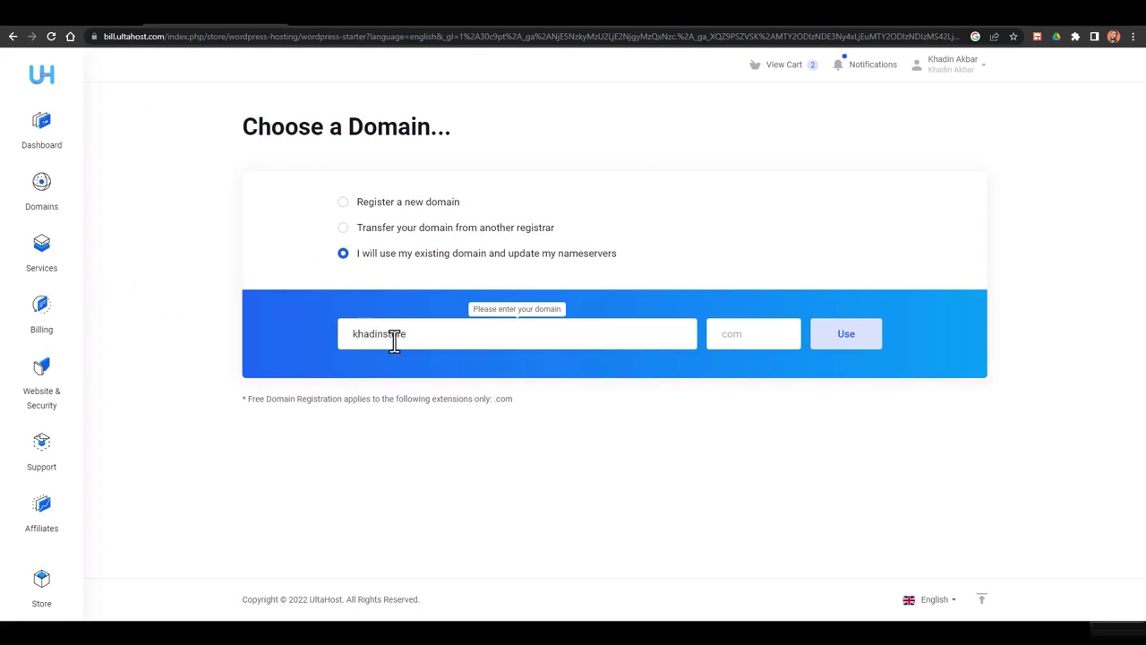
pyautogui.click(764, 337)
pyautogui.write('com')
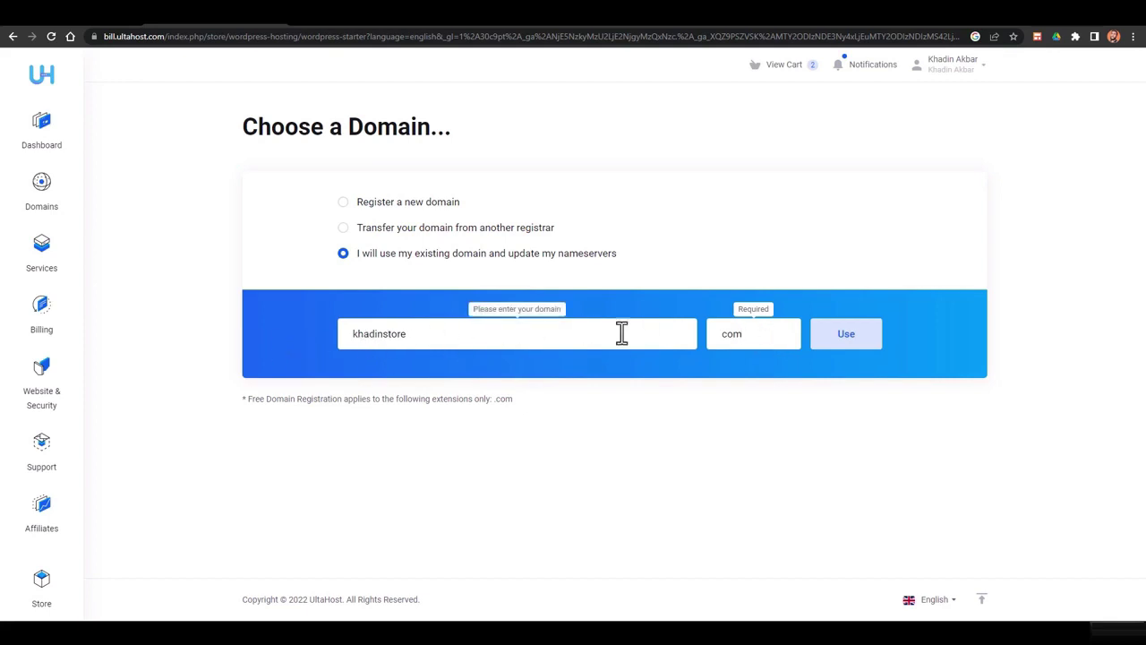
pyautogui.click(844, 334)
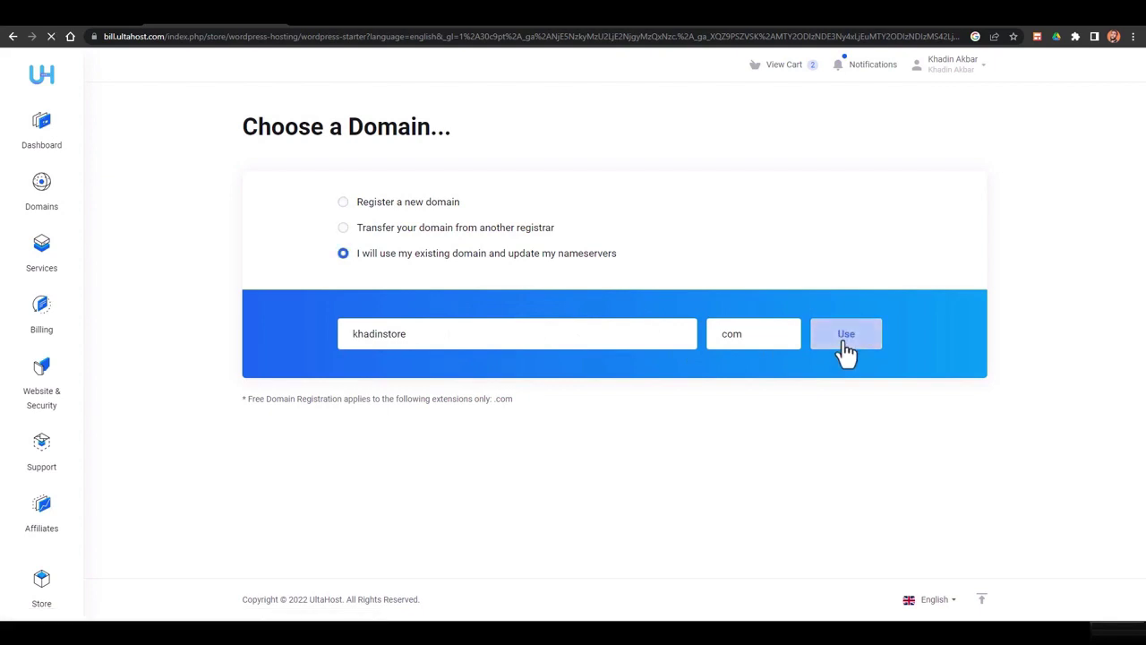
pyautogui.scroll(-3, 578, 307)
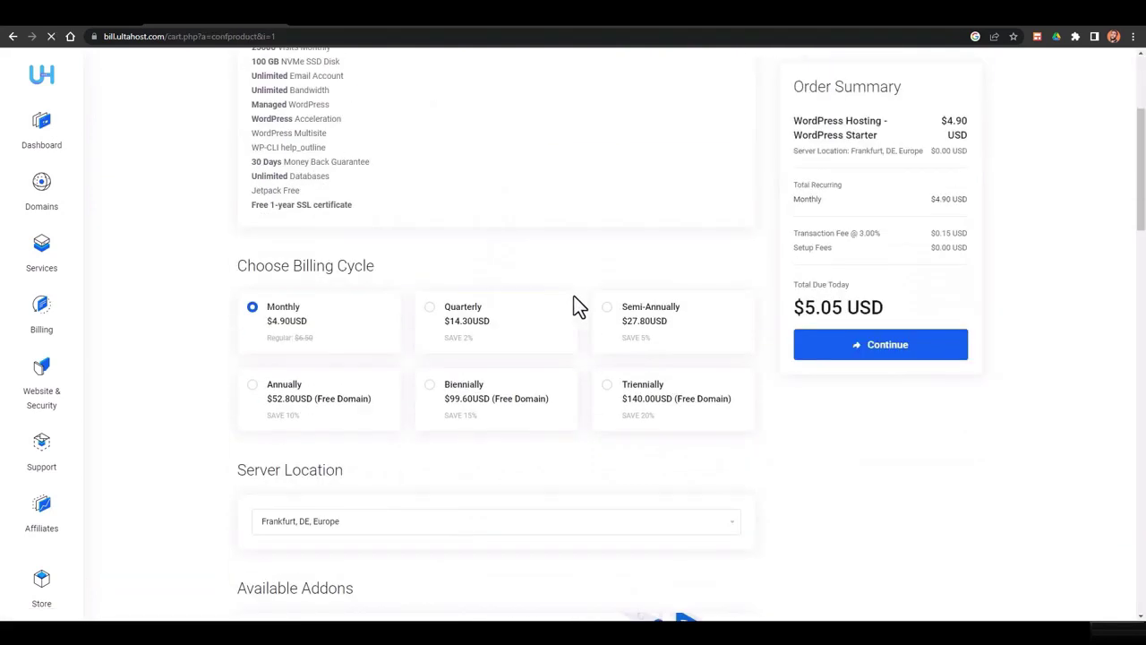
# Switch billing from the $5.05 monthly total to Triennially, compare Monthly, and settle on Triennially at $144.20
pyautogui.scroll(2, 303, 266)
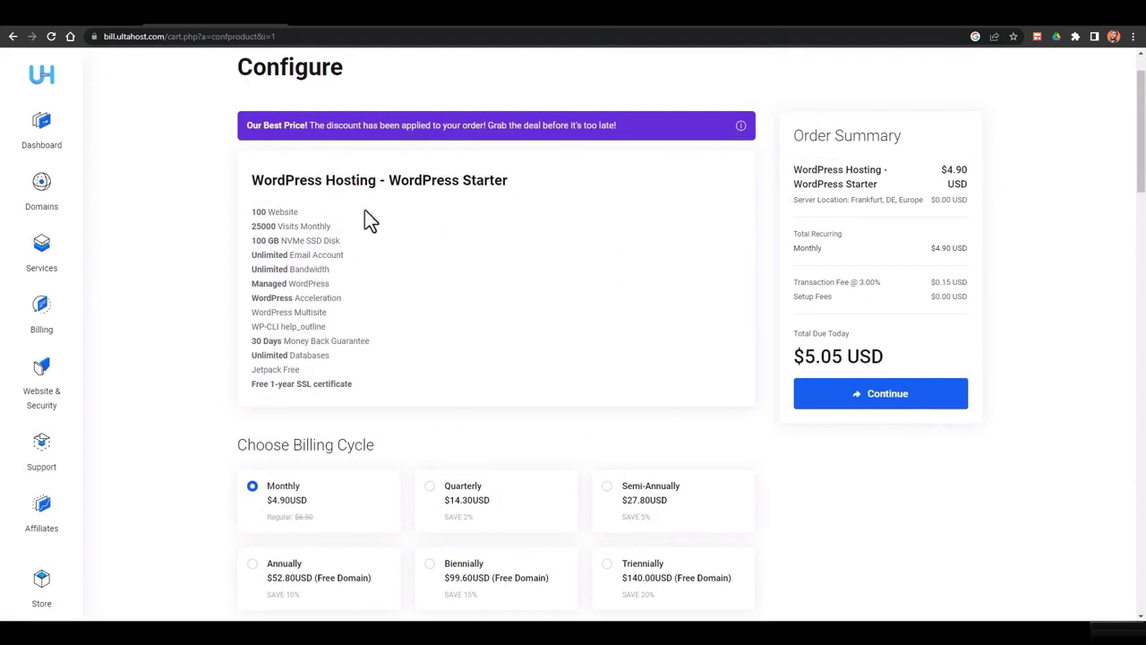
pyautogui.scroll(-1, 314, 349)
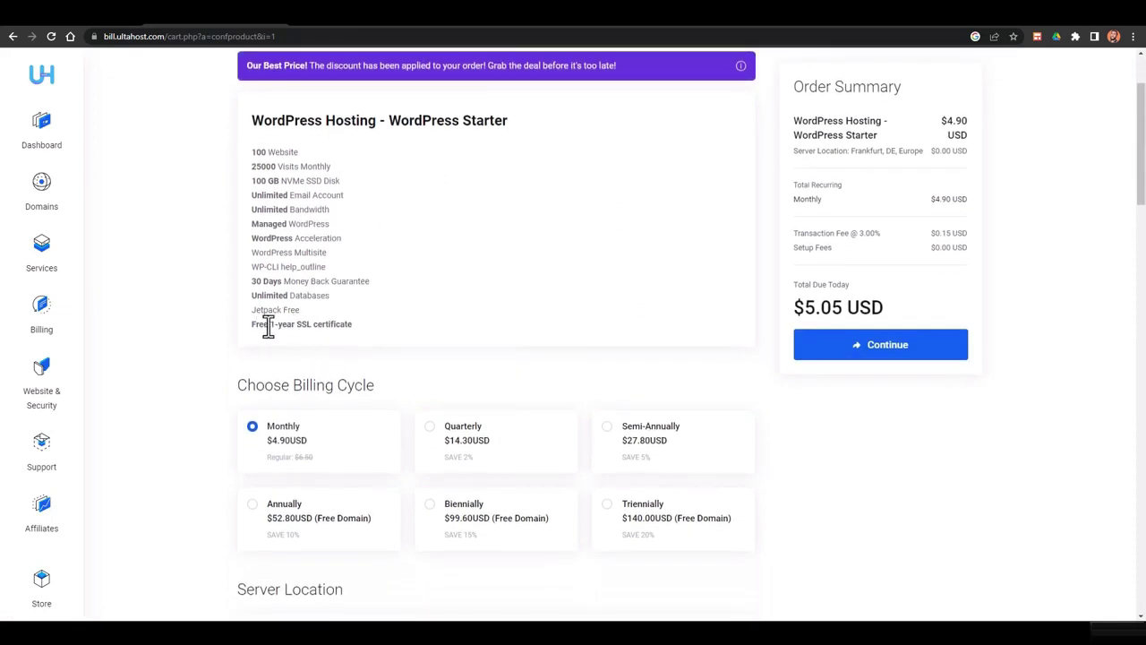
pyautogui.scroll(-2, 360, 334)
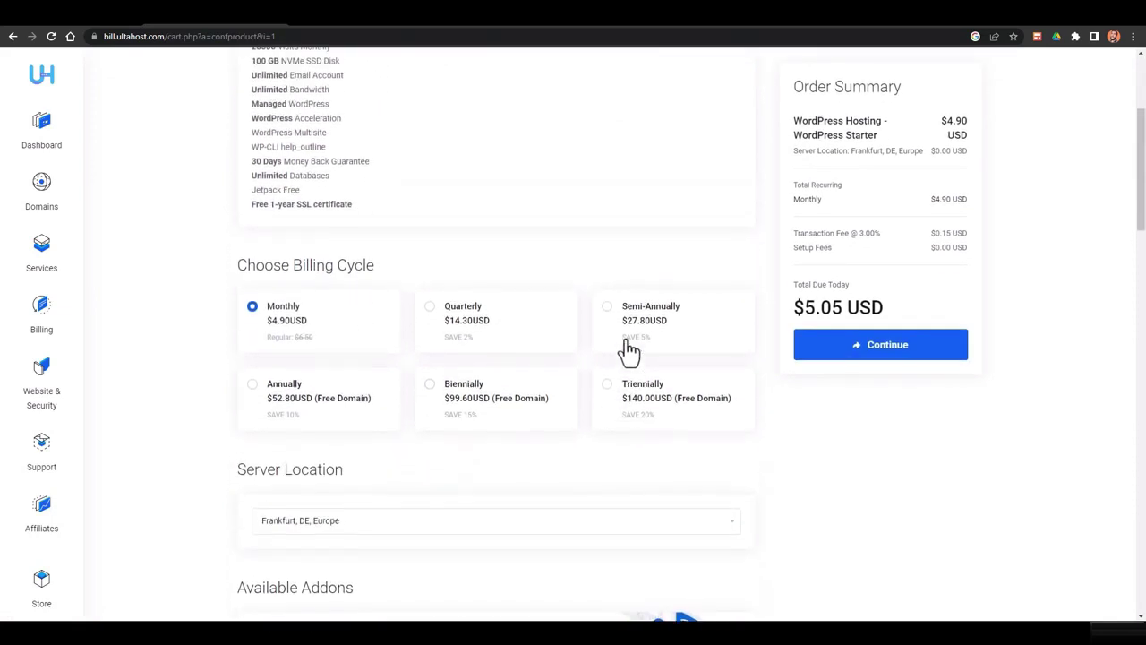
pyautogui.moveTo(805, 308); pyautogui.dragTo(861, 307)
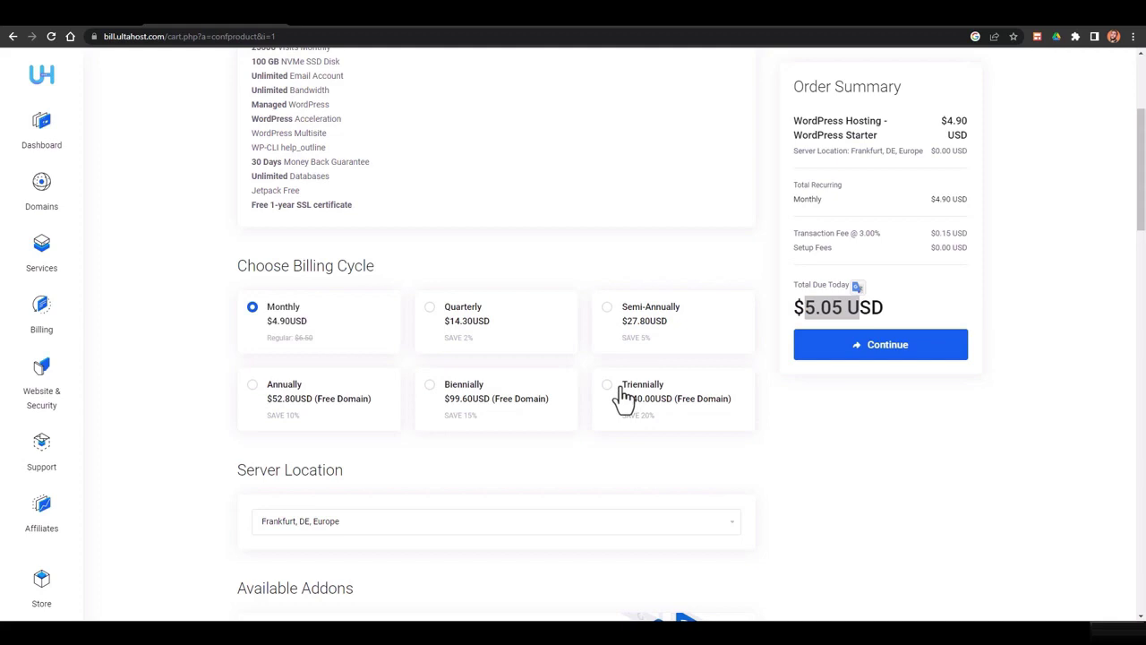
pyautogui.click(624, 396)
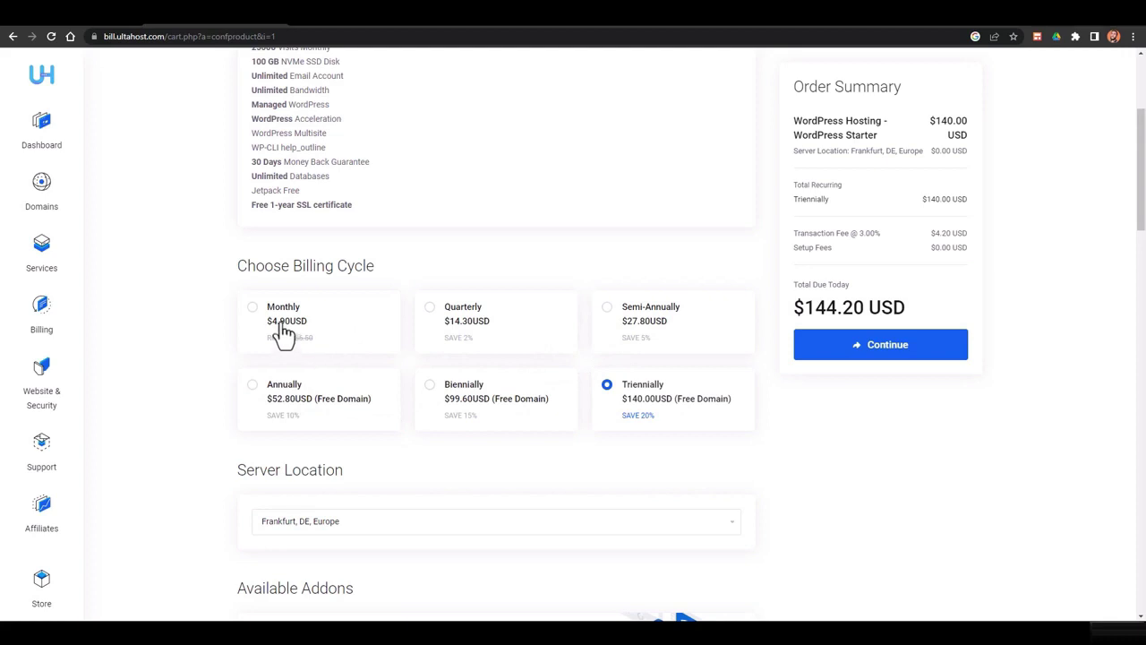
pyautogui.scroll(-1, 462, 343)
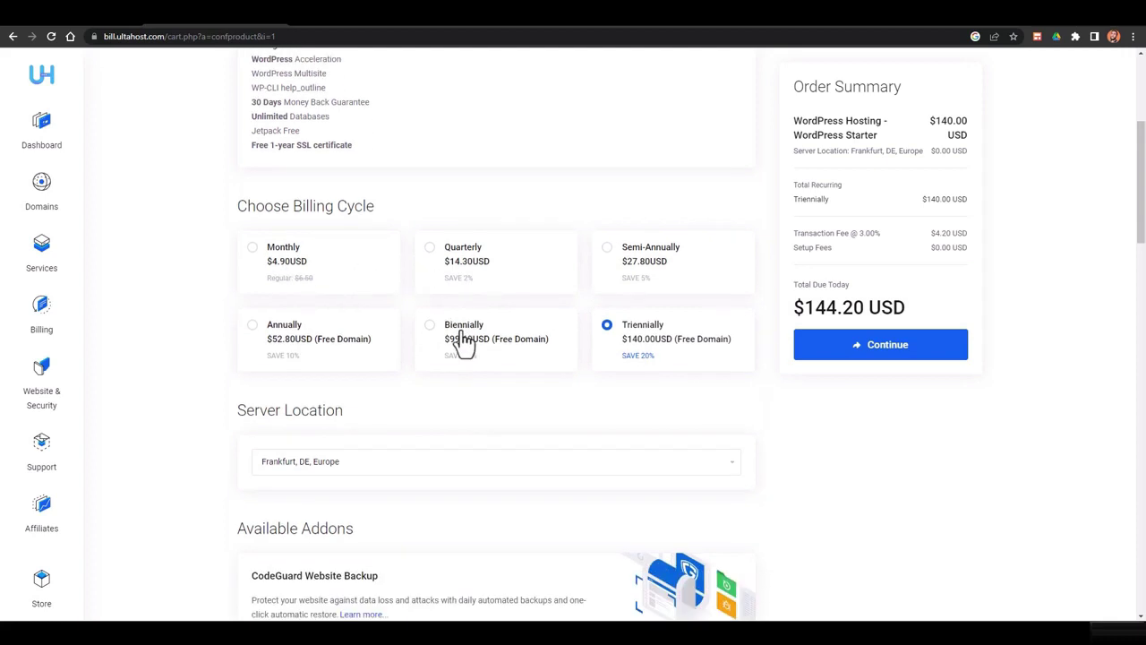
pyautogui.click(253, 250)
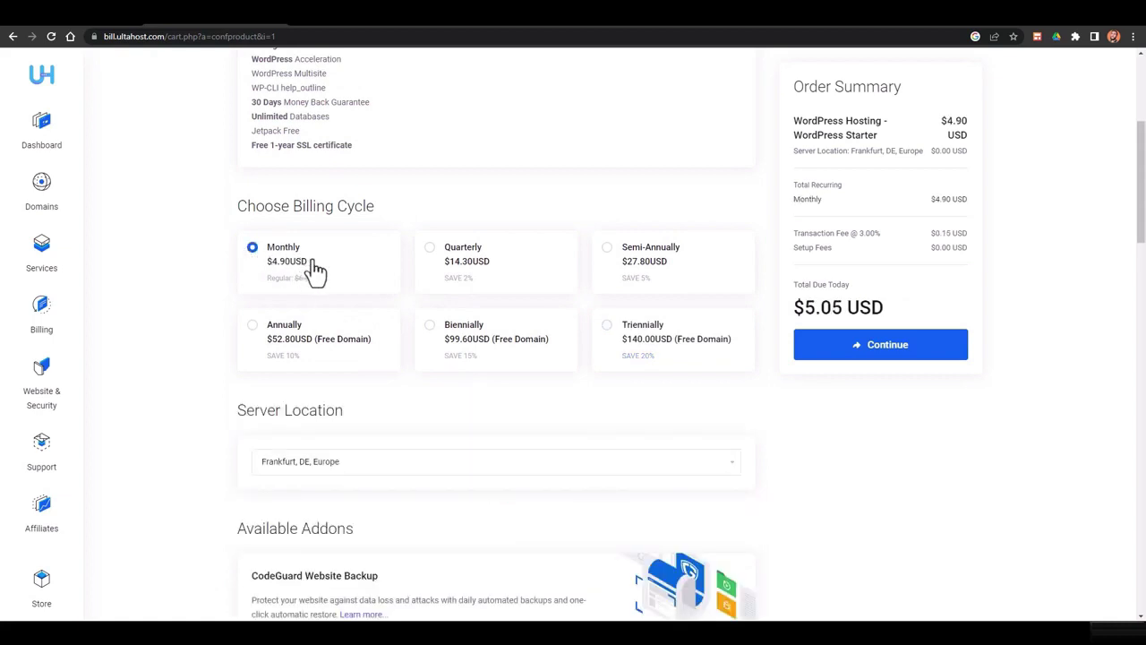
pyautogui.click(626, 337)
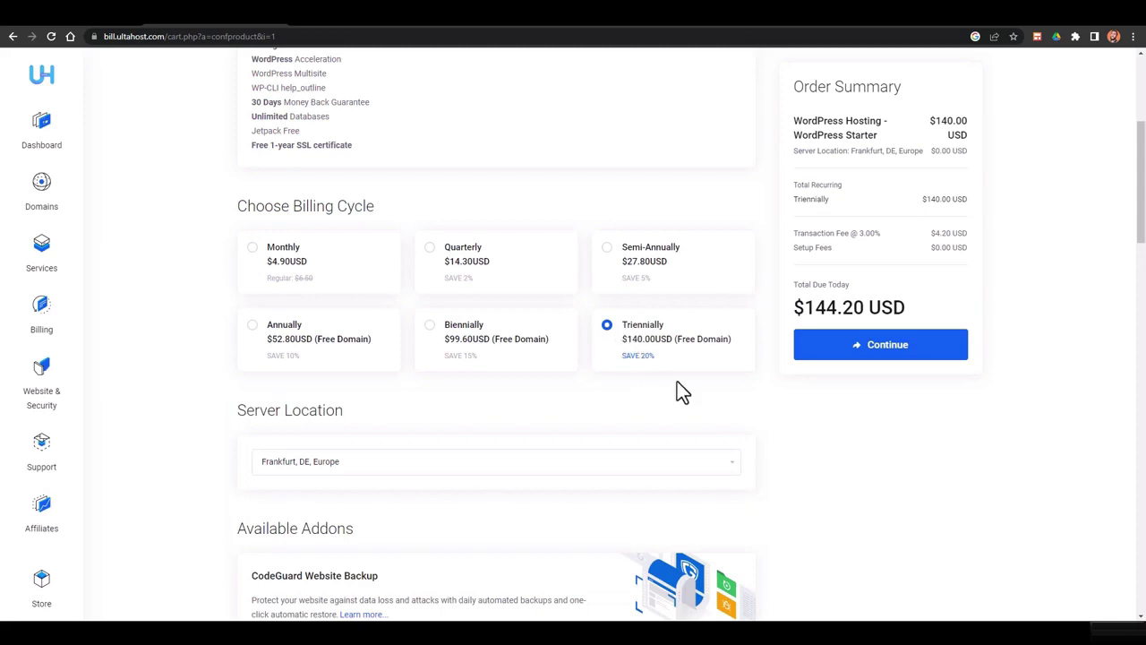
pyautogui.scroll(-2, 266, 388)
# Keep Frankfurt as the server location
pyautogui.click(281, 285)
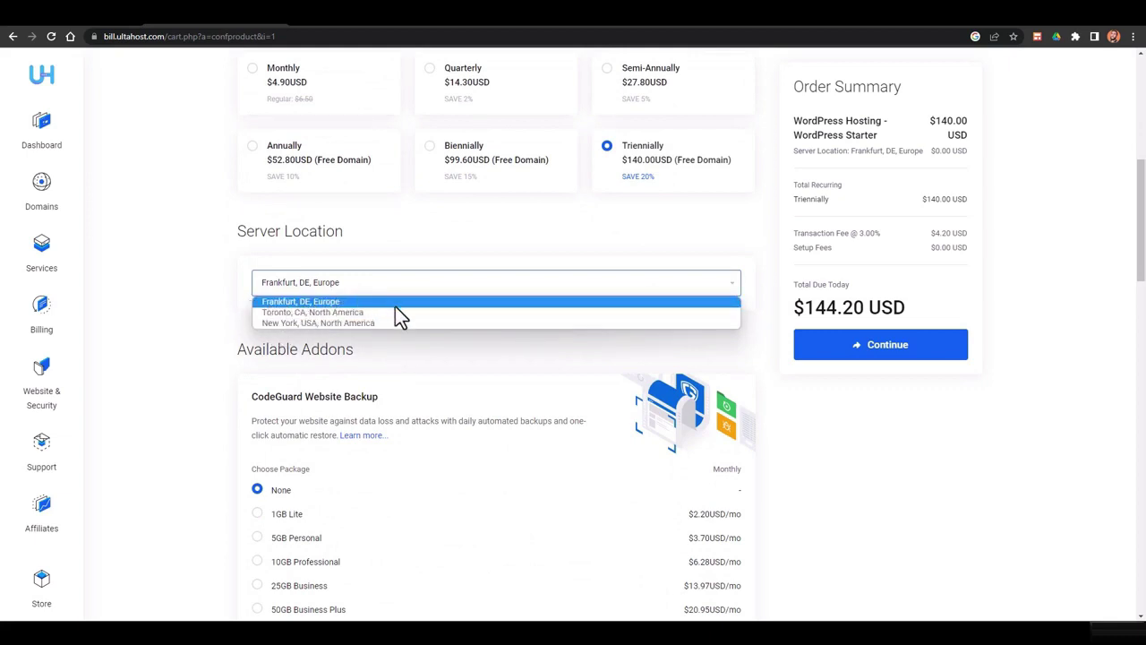
pyautogui.click(232, 360)
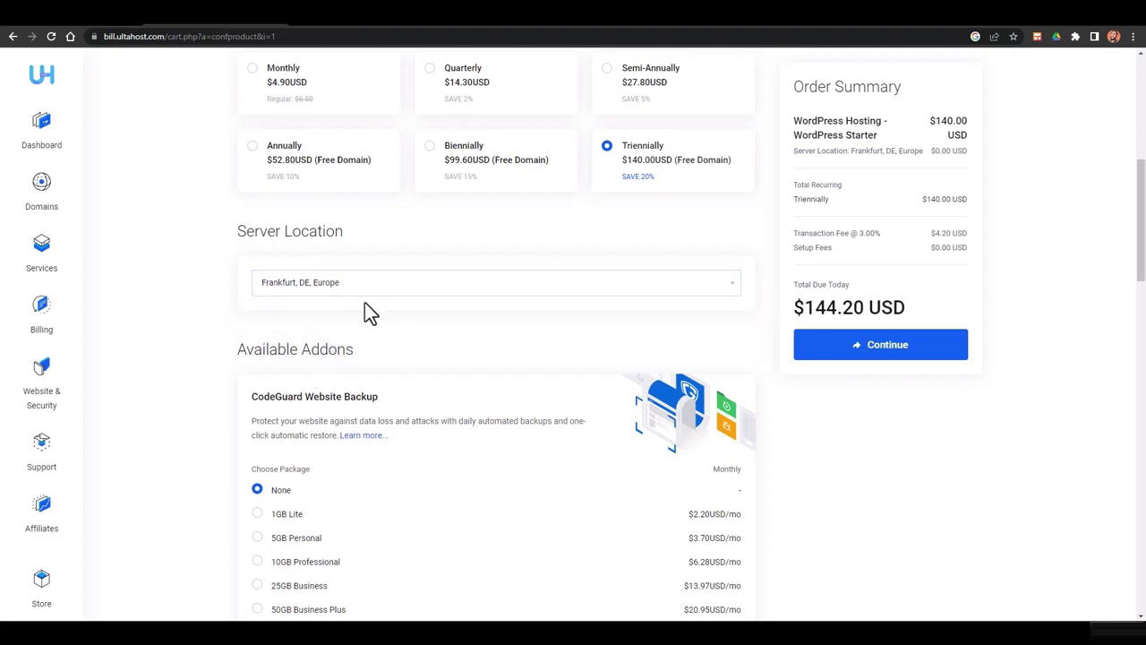
pyautogui.click(360, 291)
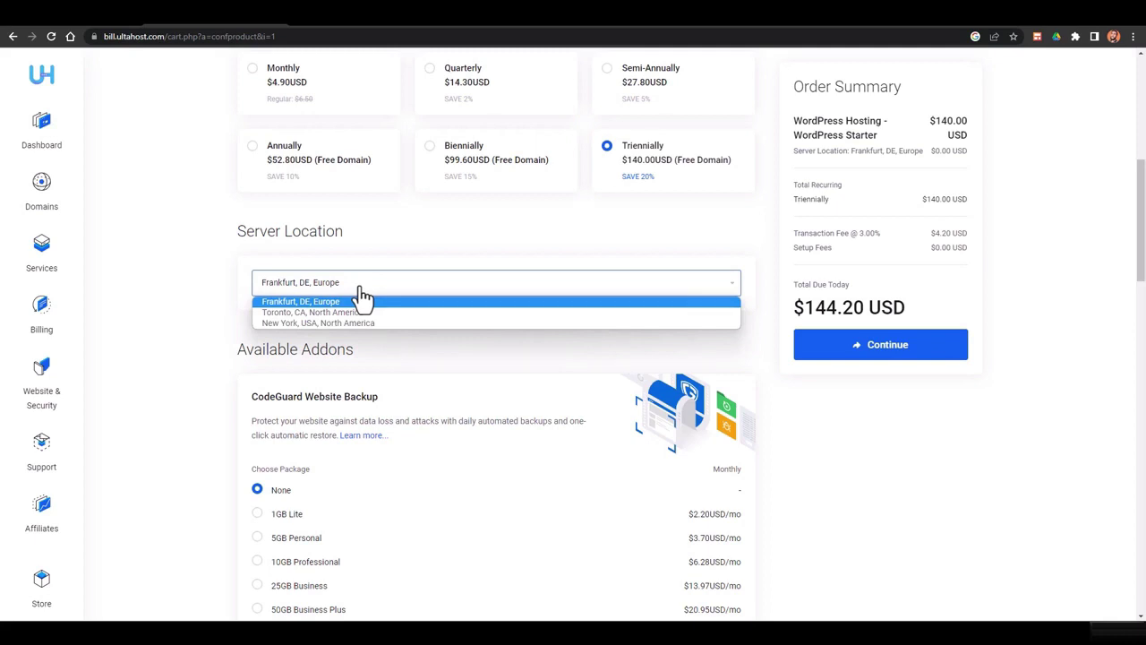
pyautogui.click(269, 340)
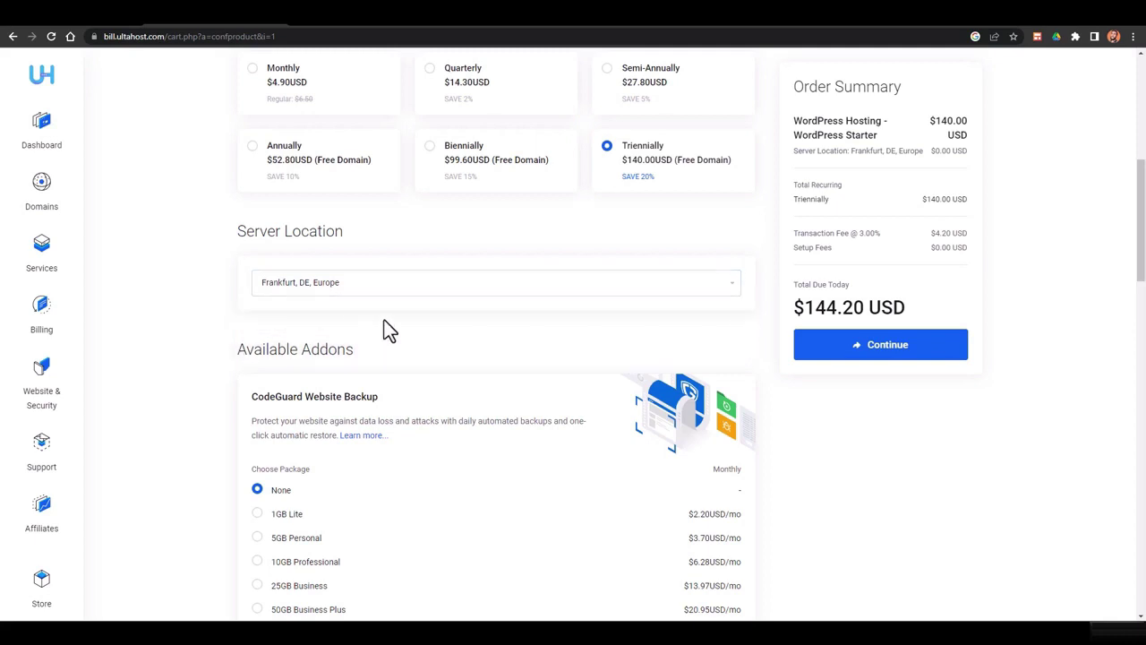
# Add the free SiteLock Lite package and the Free Website Builder addon
pyautogui.scroll(-2, 419, 309)
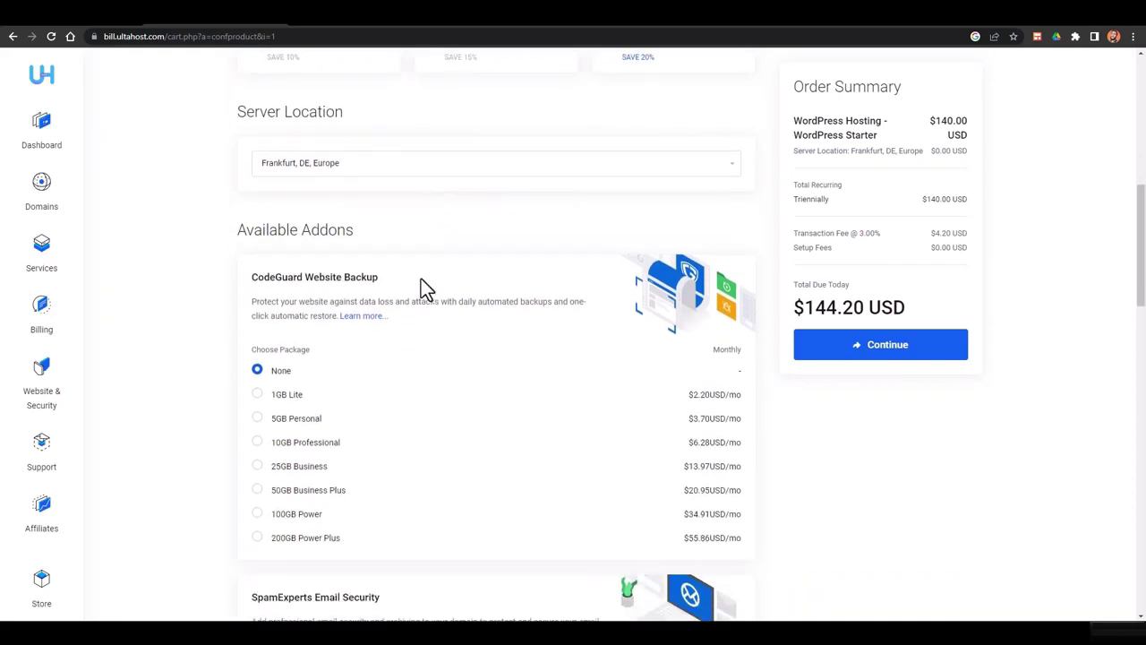
pyautogui.scroll(-3, 367, 356)
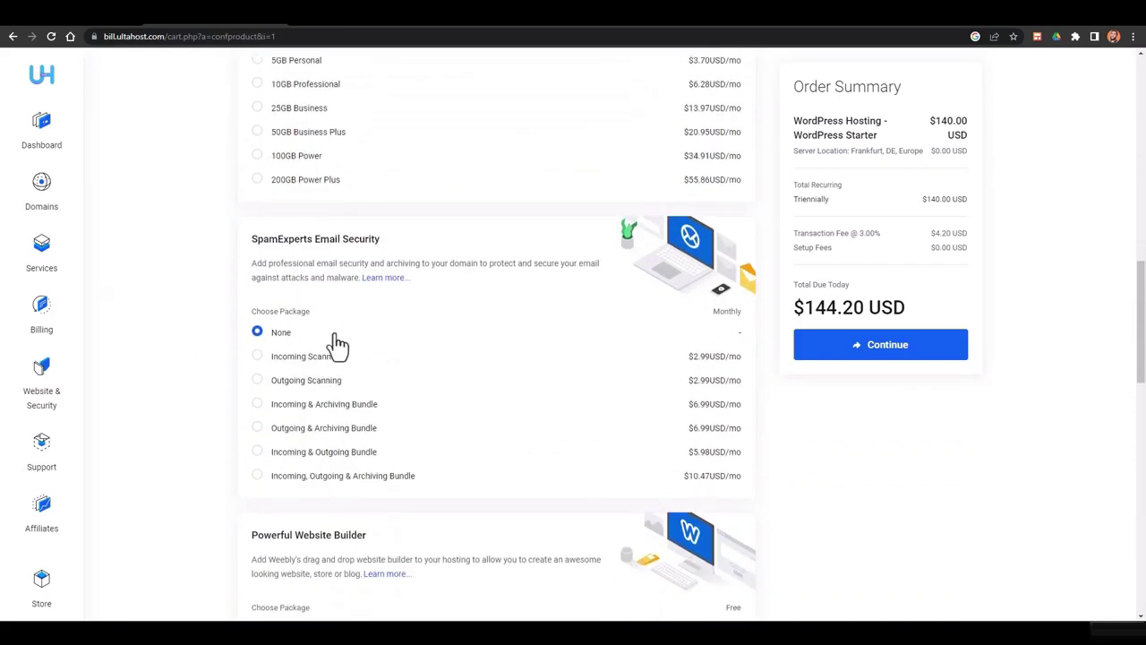
pyautogui.scroll(-2, 335, 340)
pyautogui.scroll(-2, 335, 335)
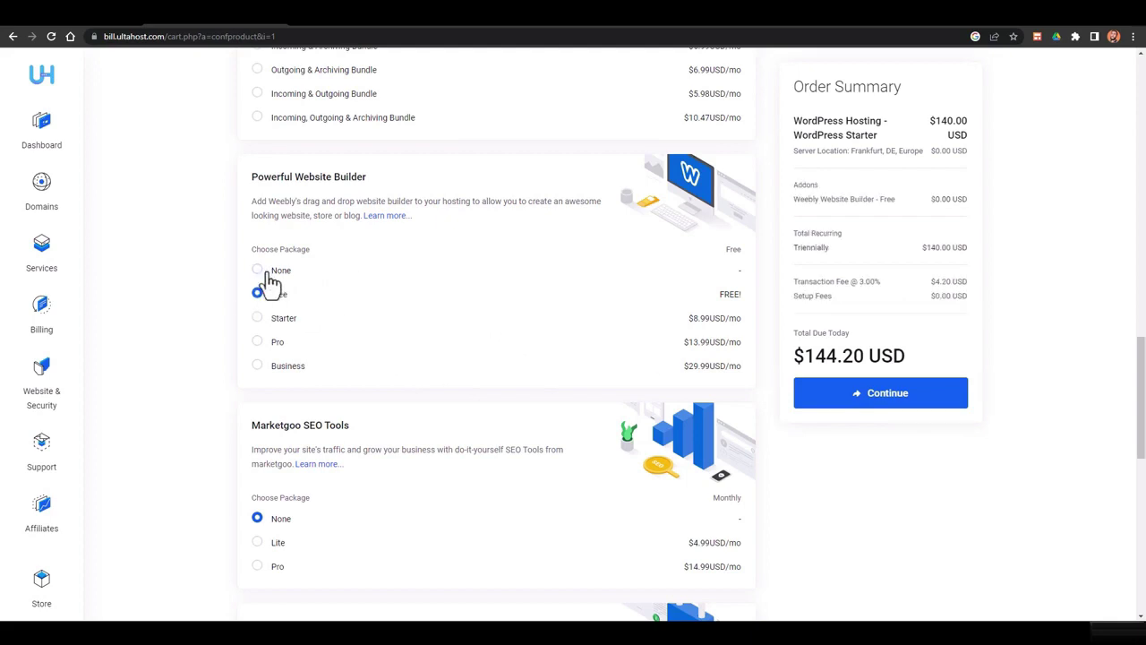
pyautogui.click(270, 273)
pyautogui.scroll(-2, 445, 302)
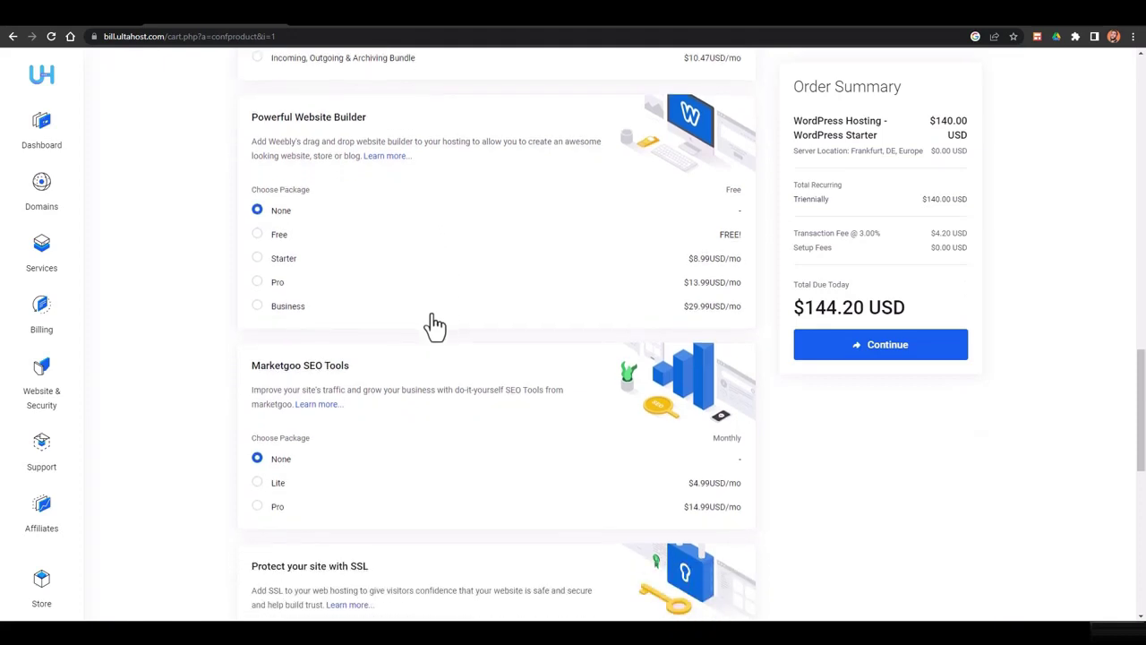
pyautogui.scroll(-2, 310, 327)
pyautogui.scroll(-1, 410, 349)
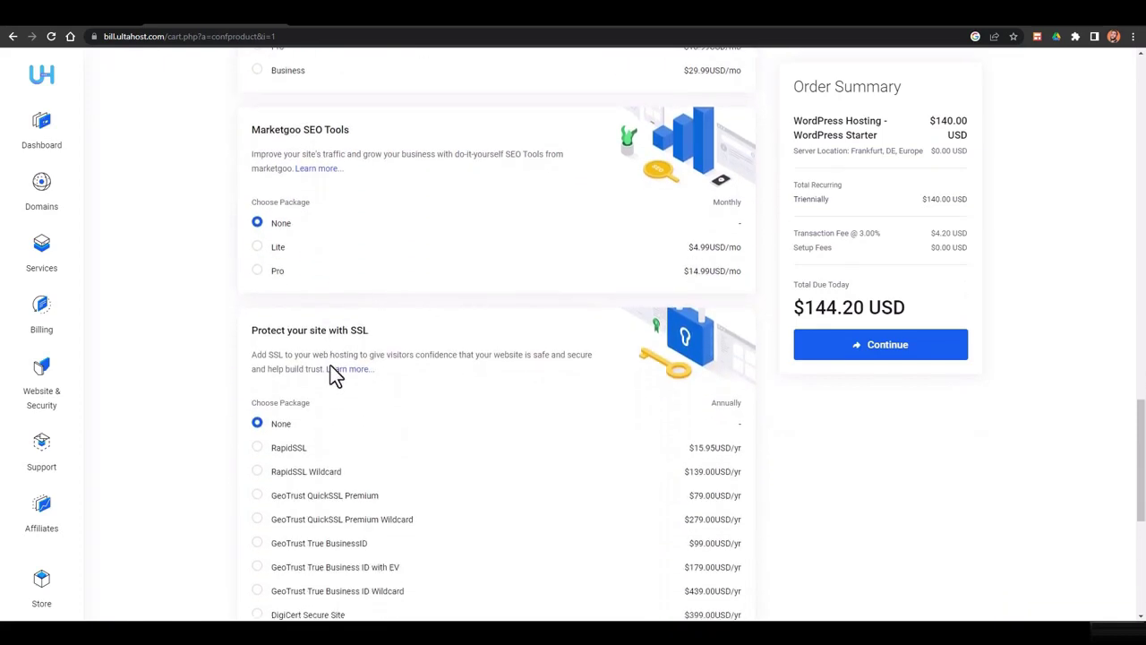
pyautogui.scroll(-2, 367, 331)
pyautogui.scroll(-3, 439, 358)
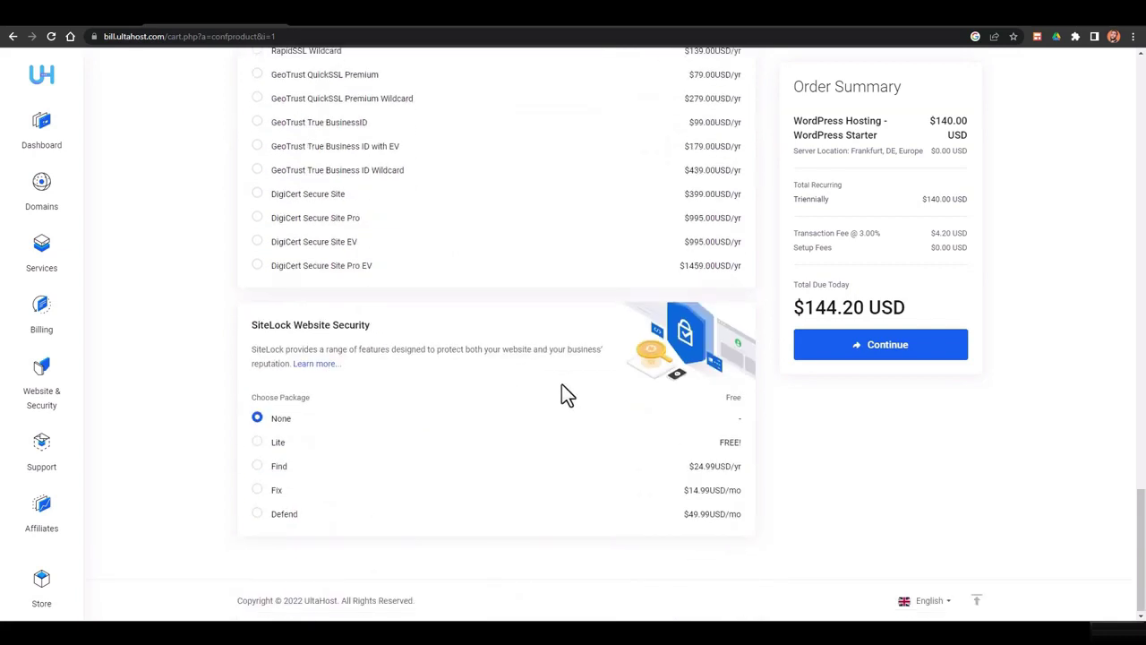
pyautogui.click(259, 445)
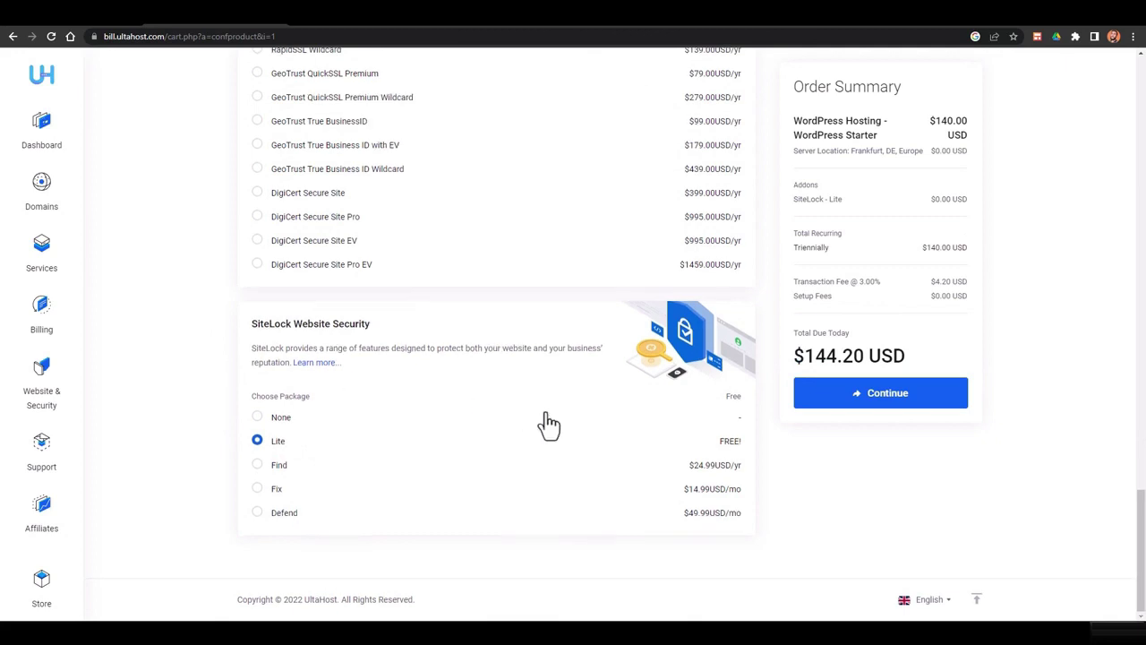
pyautogui.scroll(7, 341, 403)
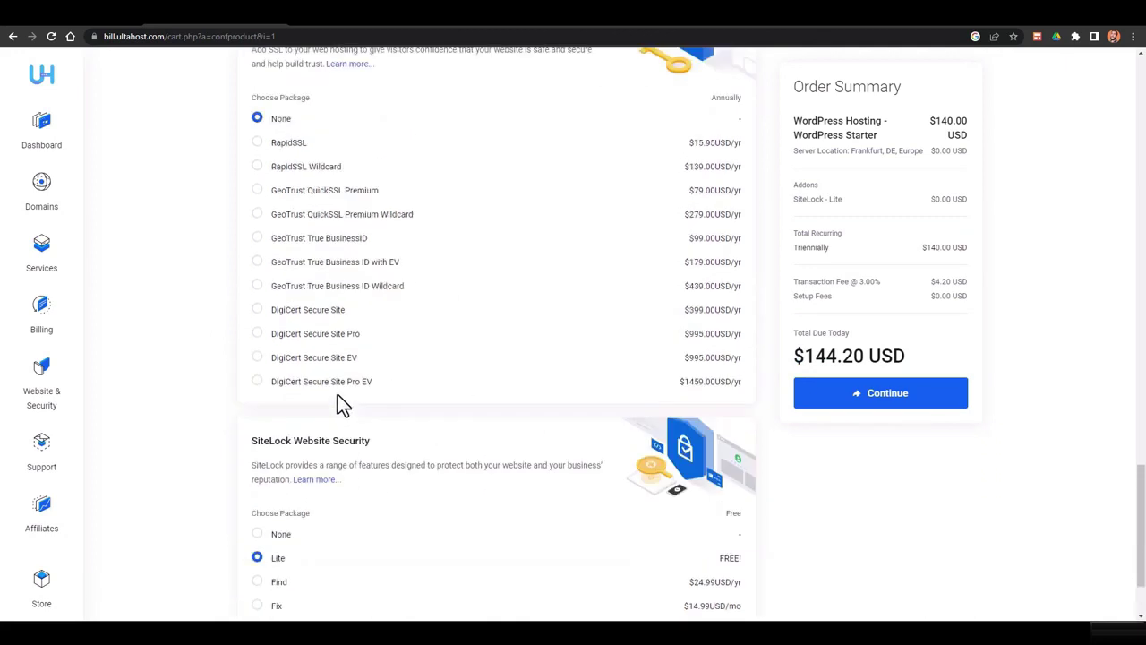
pyautogui.scroll(3, 488, 270)
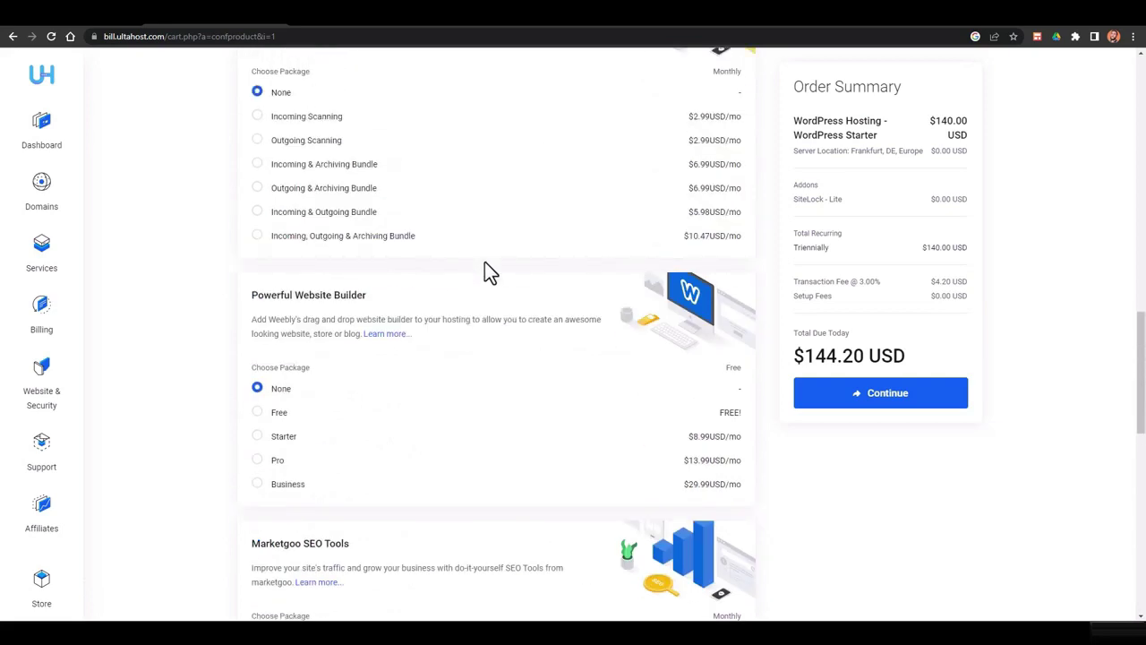
pyautogui.click(258, 413)
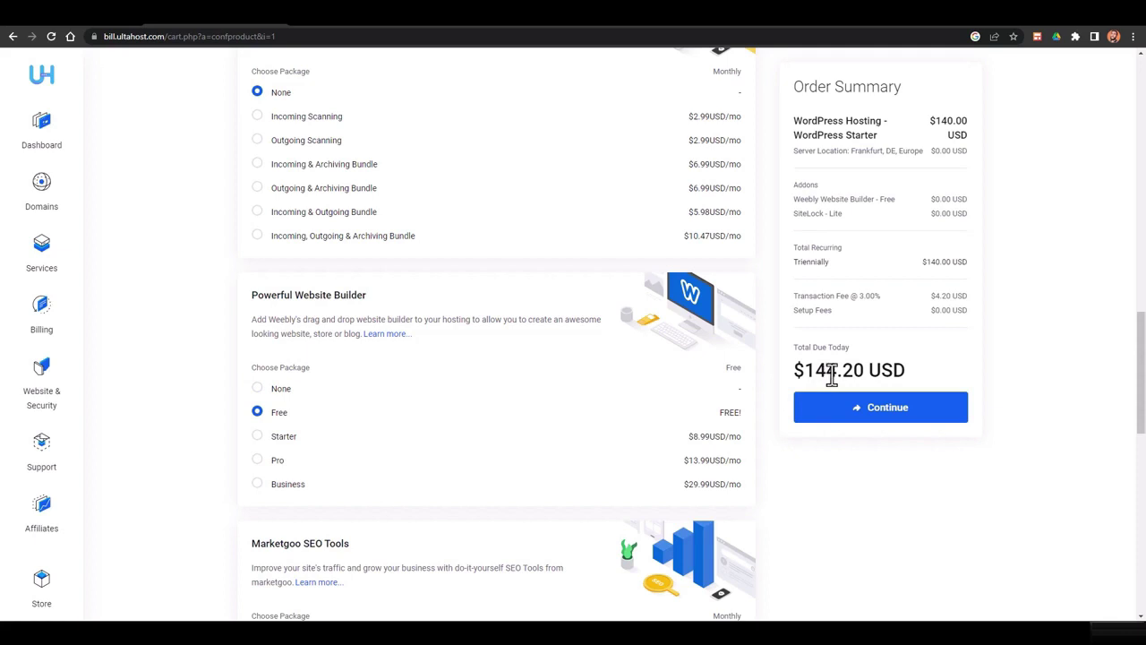
# Check the total due and submit the hosting configuration
pyautogui.moveTo(813, 374); pyautogui.dragTo(847, 376)
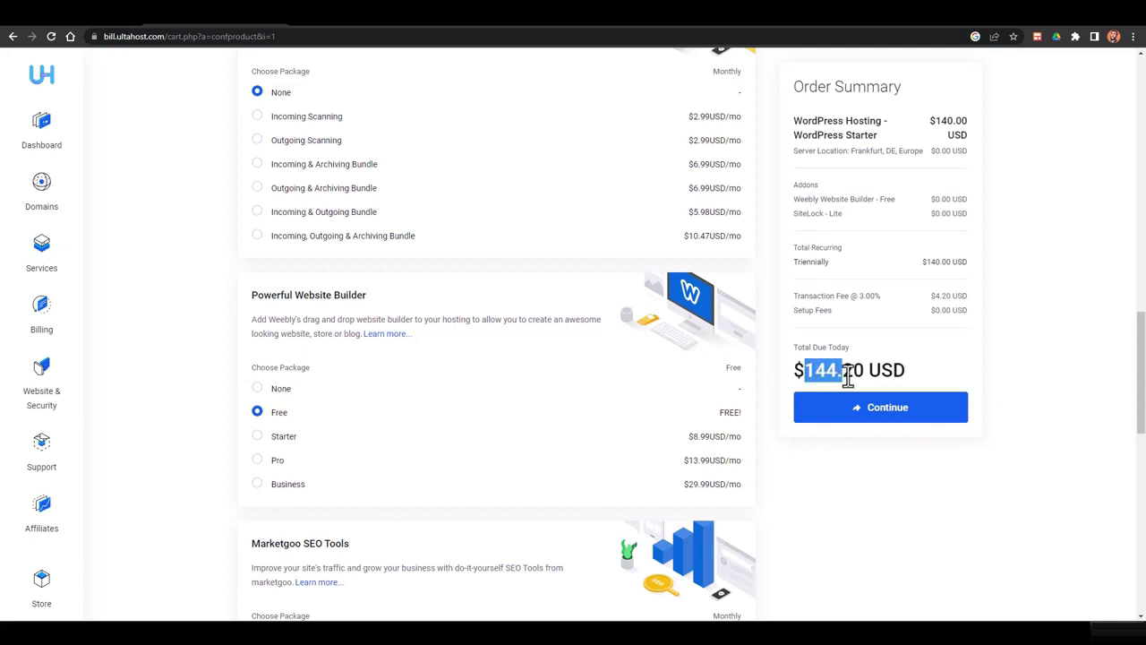
pyautogui.click(1010, 379)
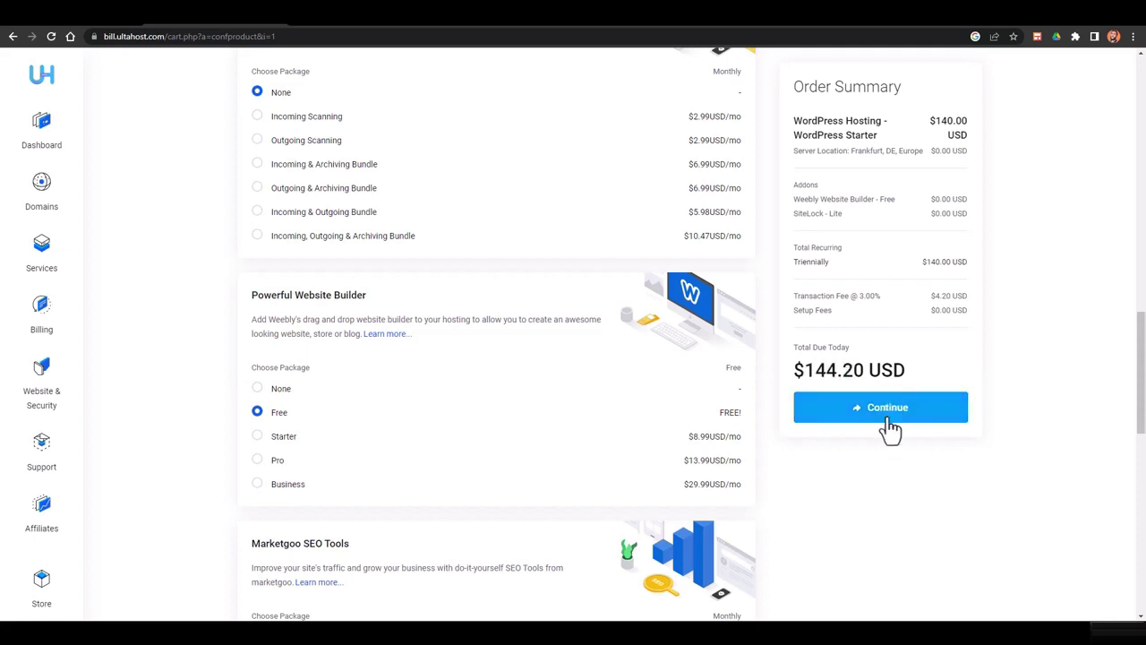
pyautogui.click(913, 420)
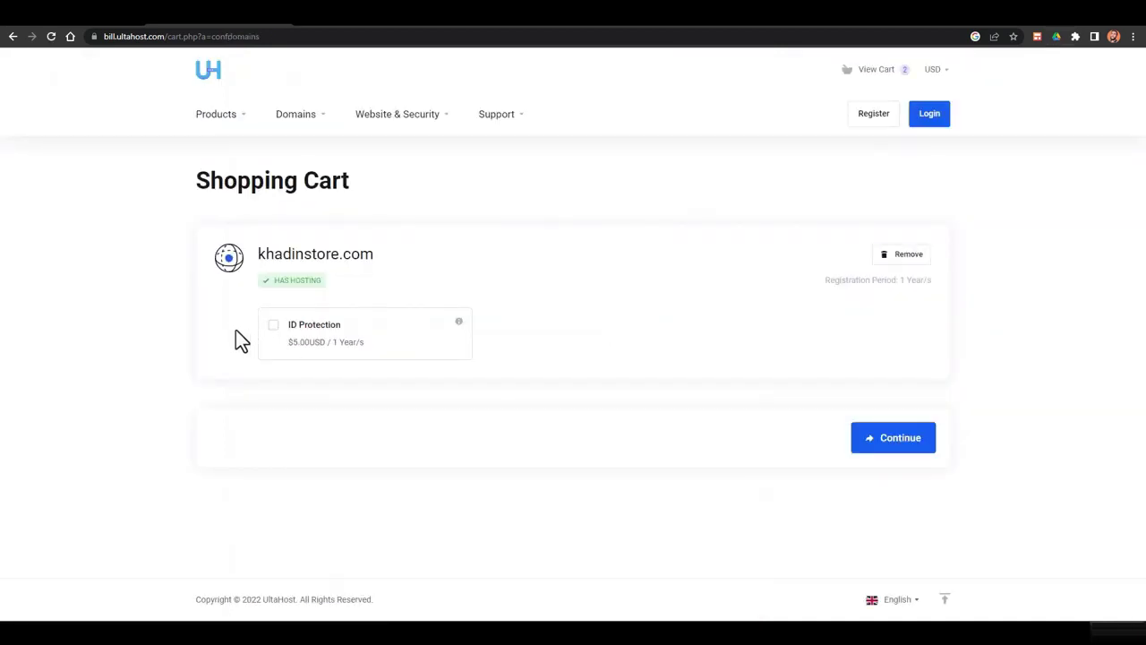
# Add $5.00USD/year ID Protection to the .com domain and continue to Review & Checkout
pyautogui.moveTo(460, 324)
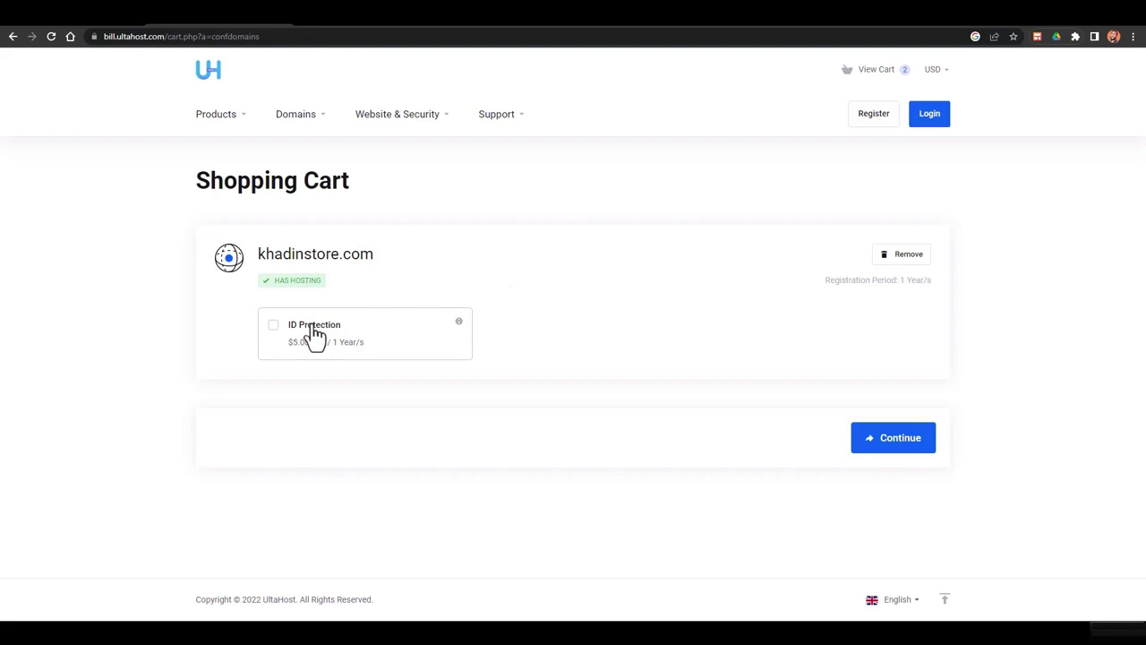
pyautogui.click(314, 330)
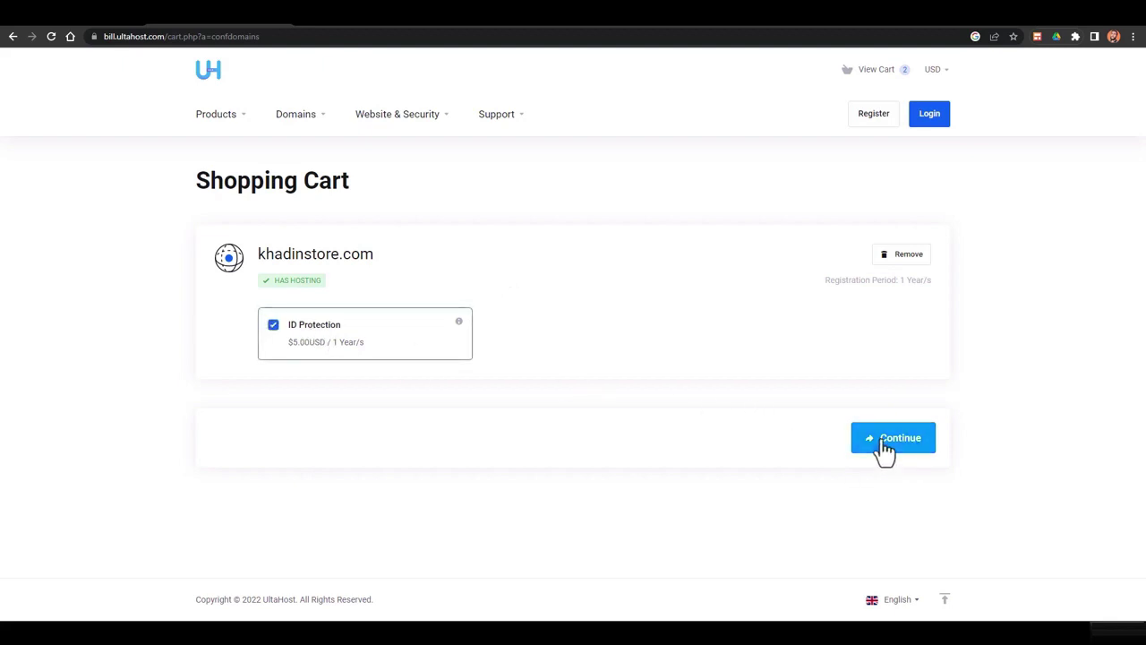
pyautogui.click(910, 450)
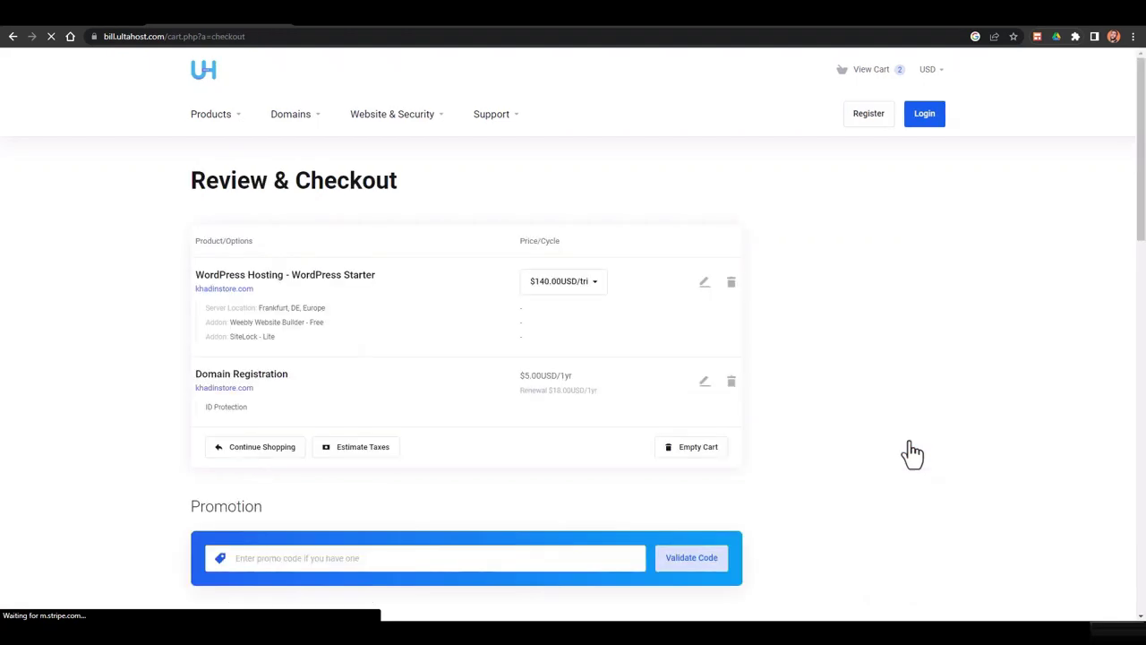
# Check the $149.20USD total due and leave the promo code field empty
pyautogui.scroll(-1, 632, 293)
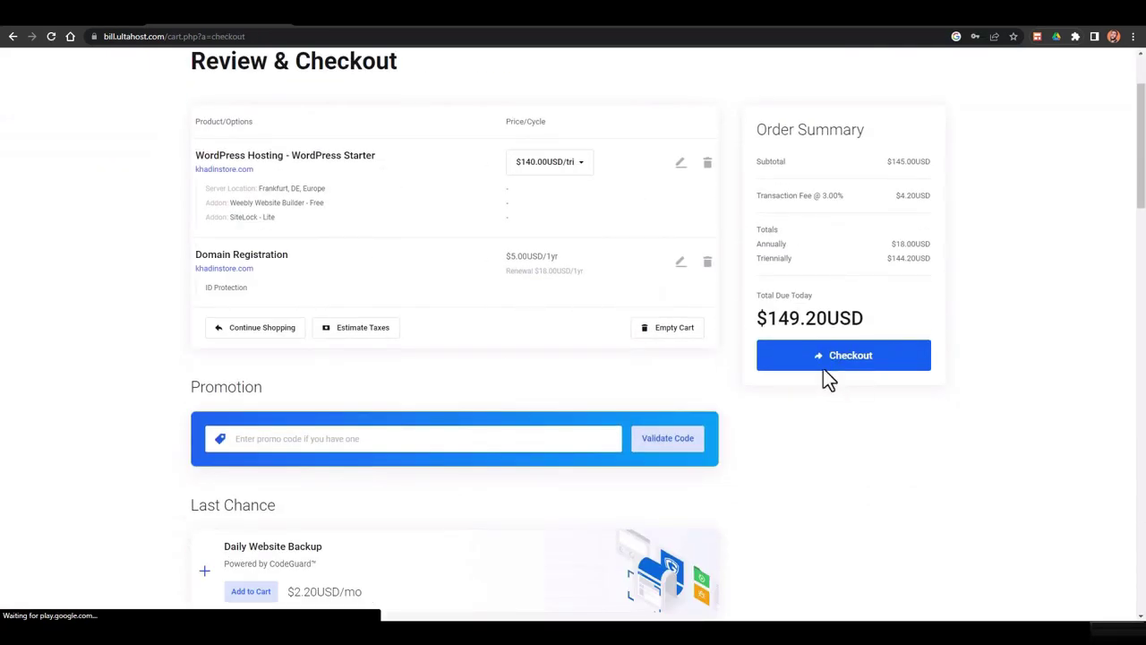
pyautogui.moveTo(768, 318); pyautogui.dragTo(859, 320)
pyautogui.click(896, 317)
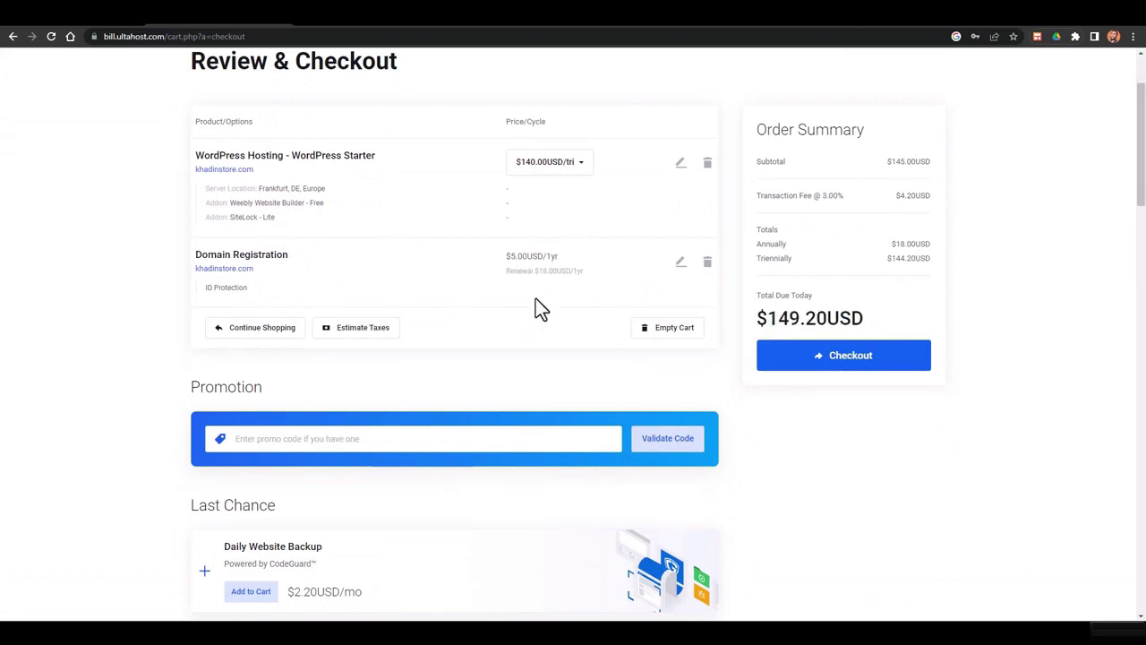
pyautogui.scroll(-2, 537, 305)
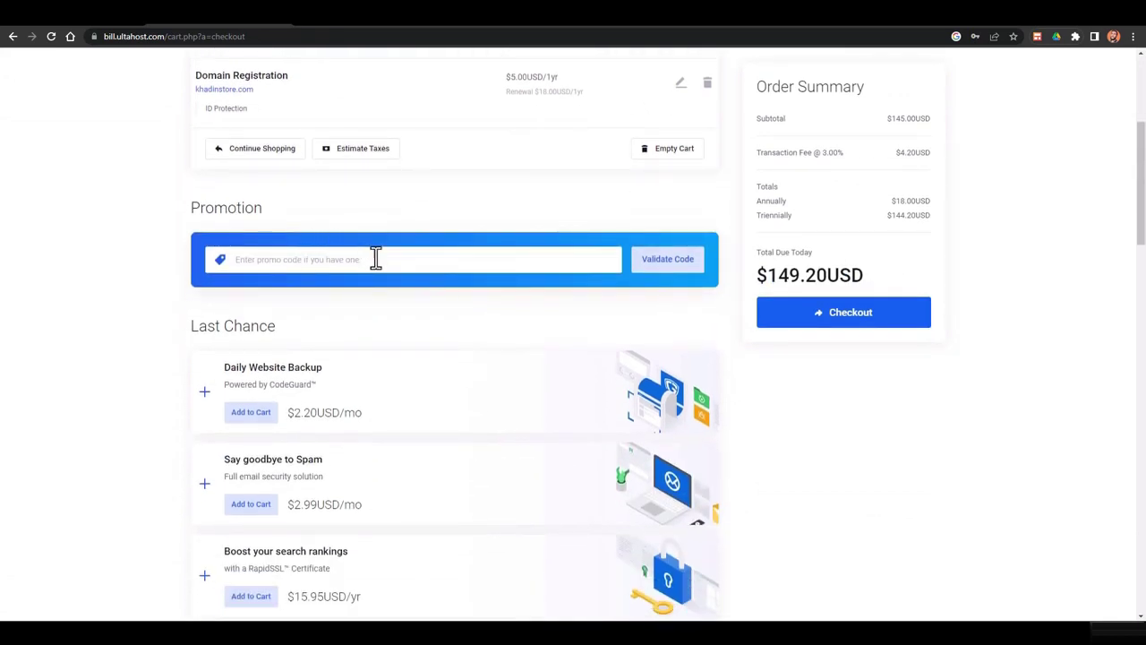
pyautogui.click(504, 257)
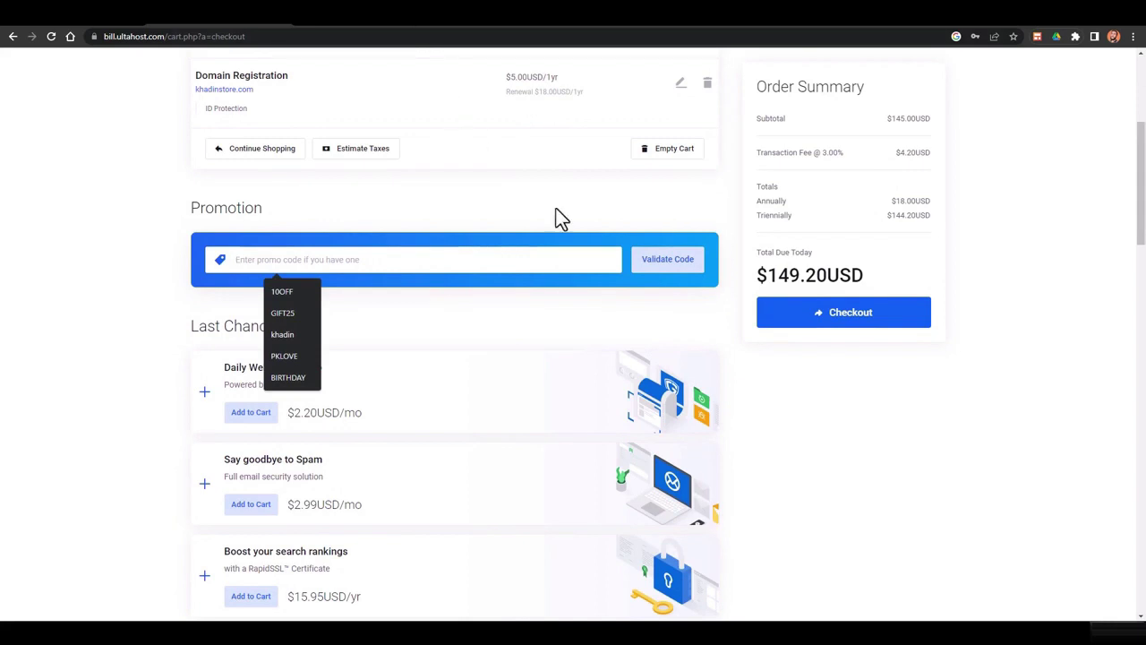
pyautogui.click(946, 392)
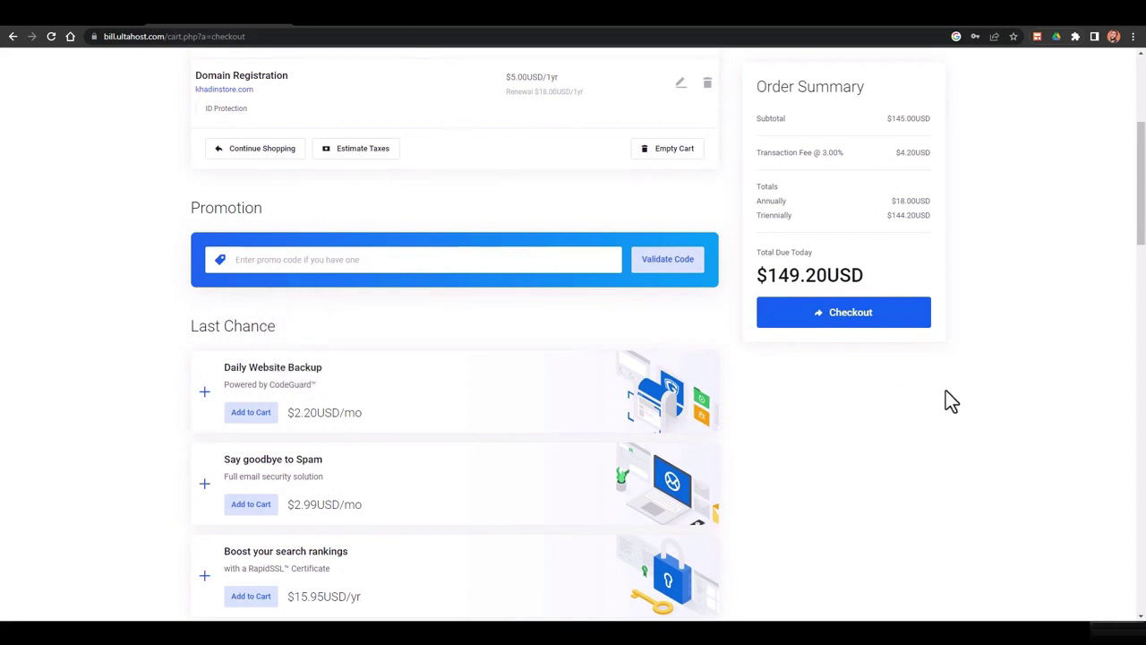
pyautogui.scroll(-6, 379, 315)
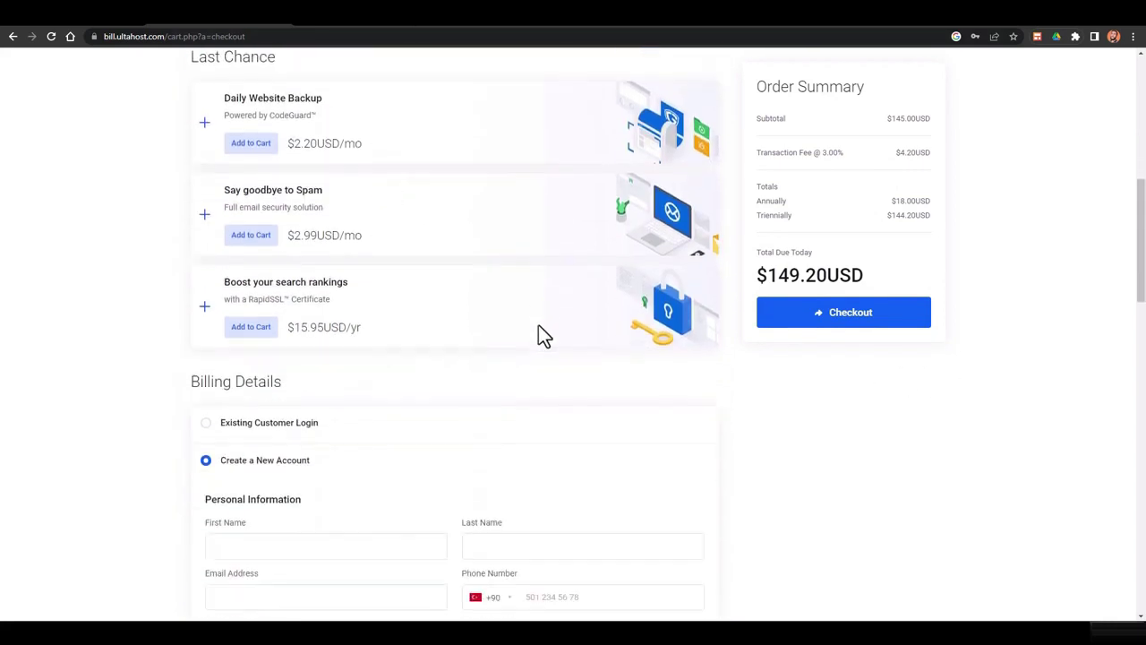
pyautogui.scroll(-1, 540, 324)
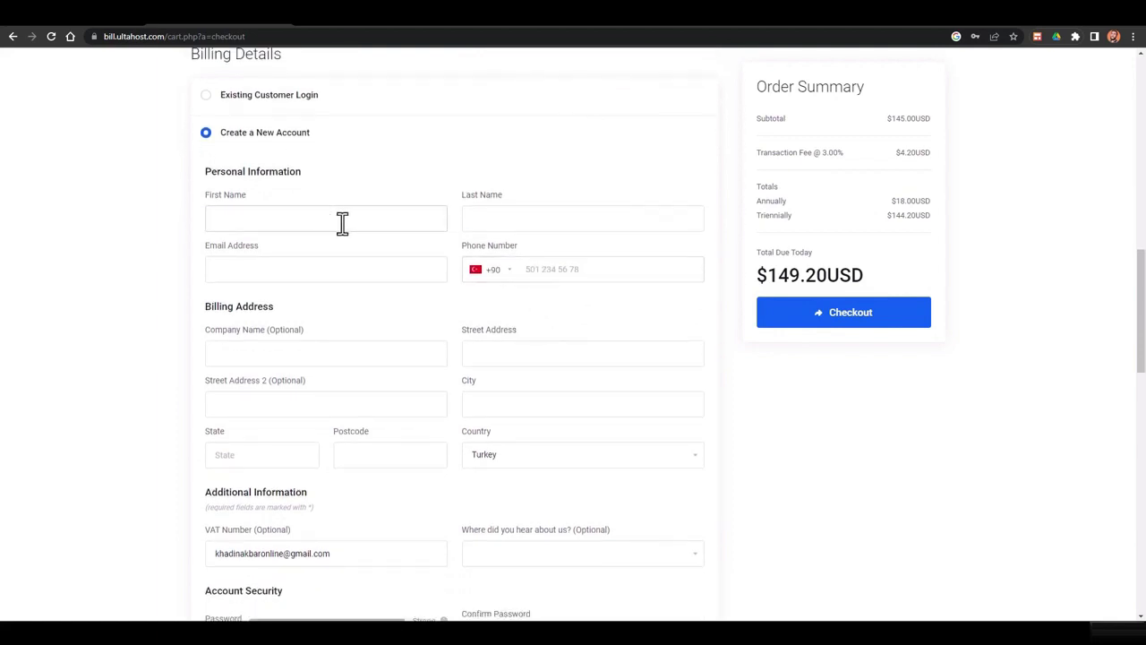
pyautogui.scroll(1, 242, 170)
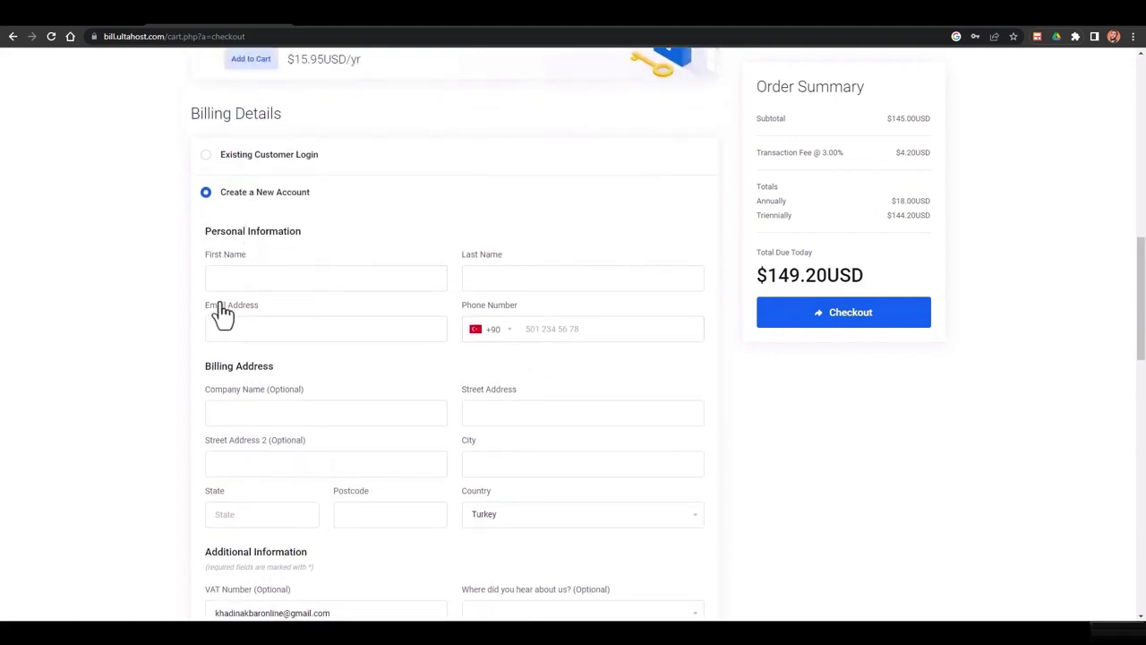
# Autofill the account form from saved details, replace the email with a different address, and confirm the password
pyautogui.click(232, 278)
pyautogui.click(292, 317)
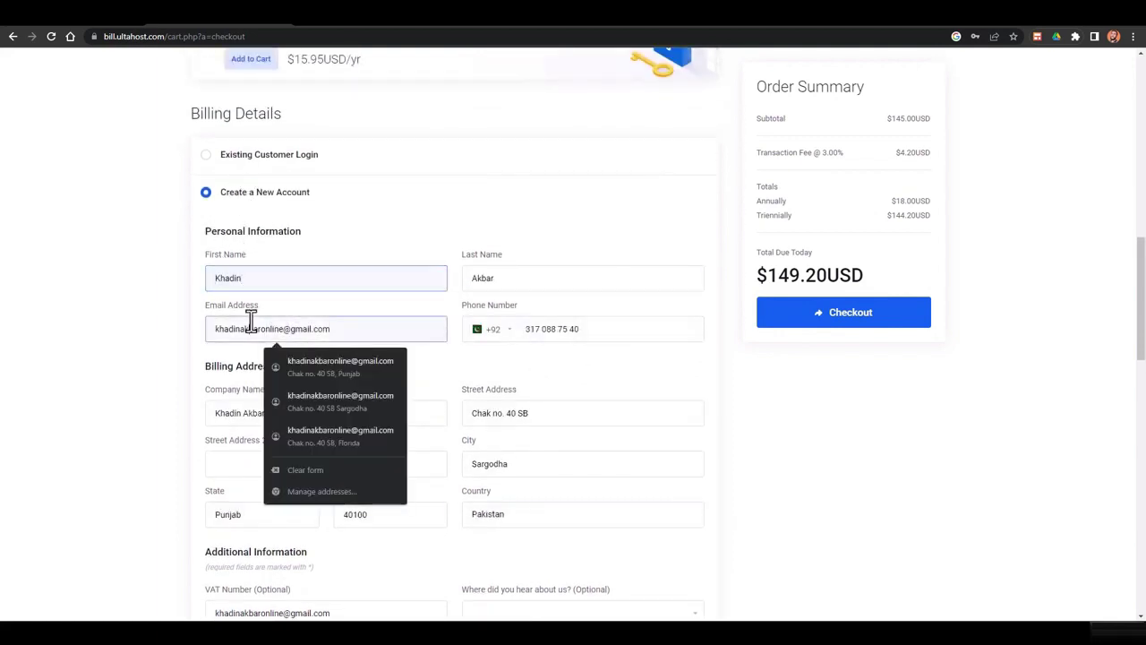
pyautogui.tripleClick(250, 324)
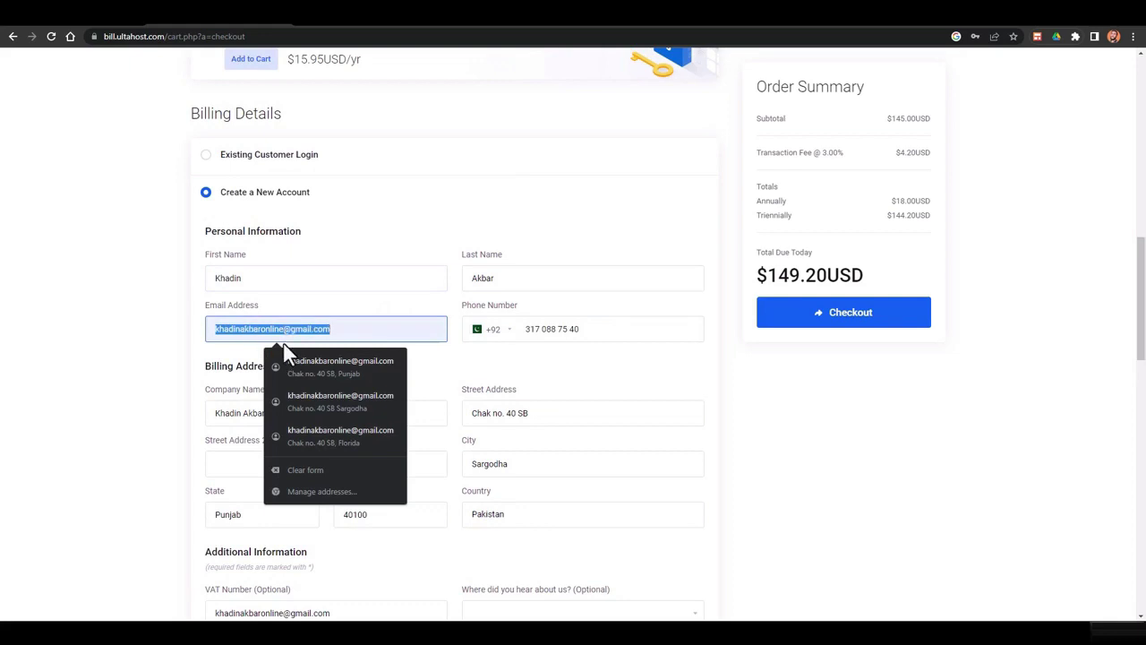
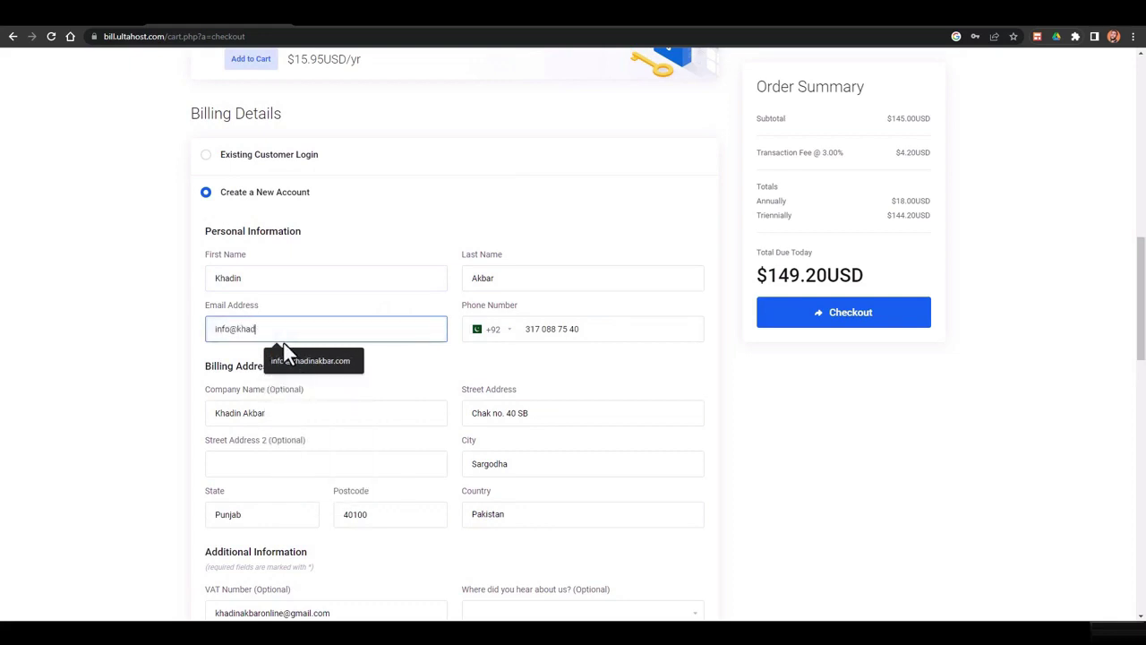
pyautogui.scroll(-2, 185, 392)
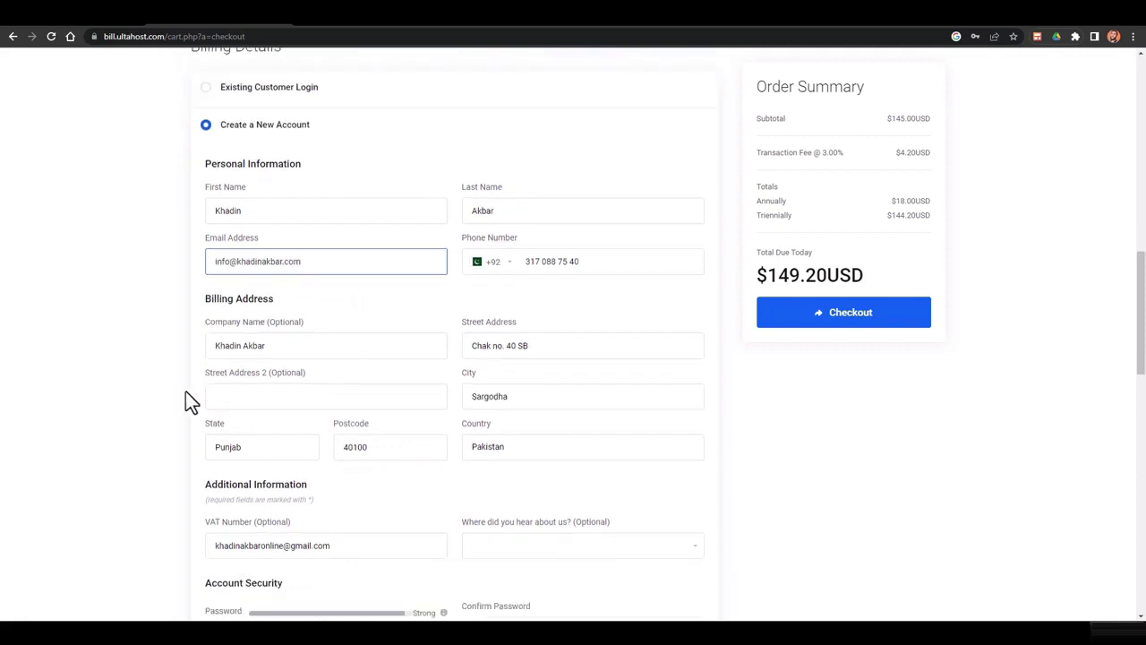
pyautogui.scroll(-1, 325, 411)
pyautogui.click(546, 400)
pyautogui.hotkey('ctrl', 'v')
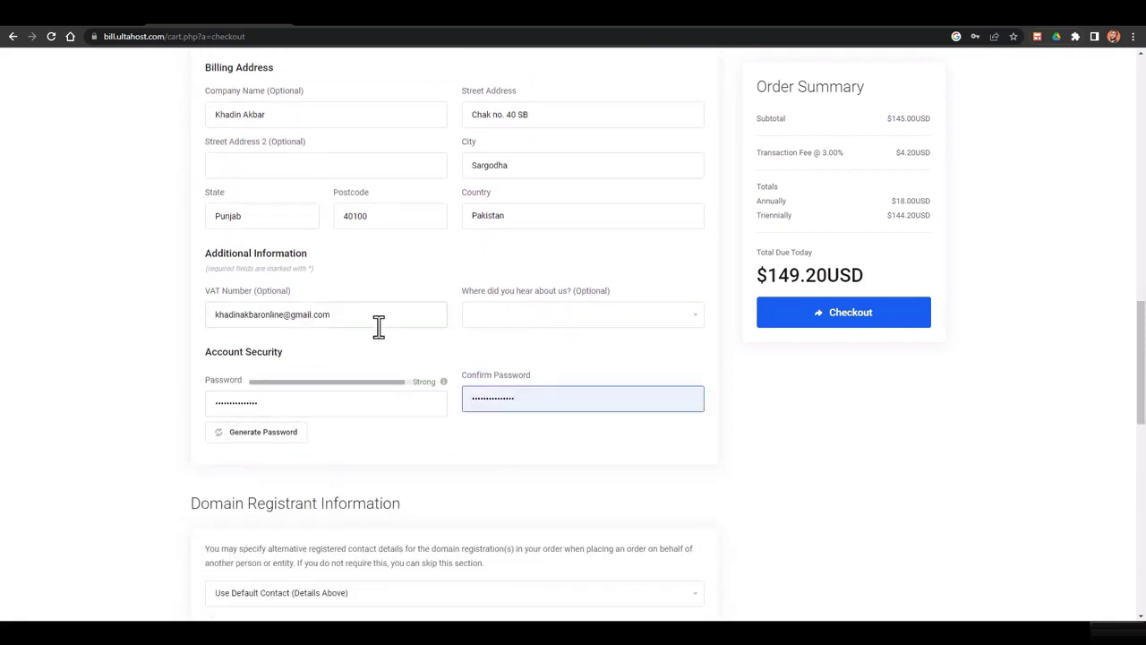
pyautogui.scroll(4, 381, 328)
# Keep Credit / Debit Card as the payment method after trying PayPal, then submit the order
pyautogui.scroll(-9, 381, 328)
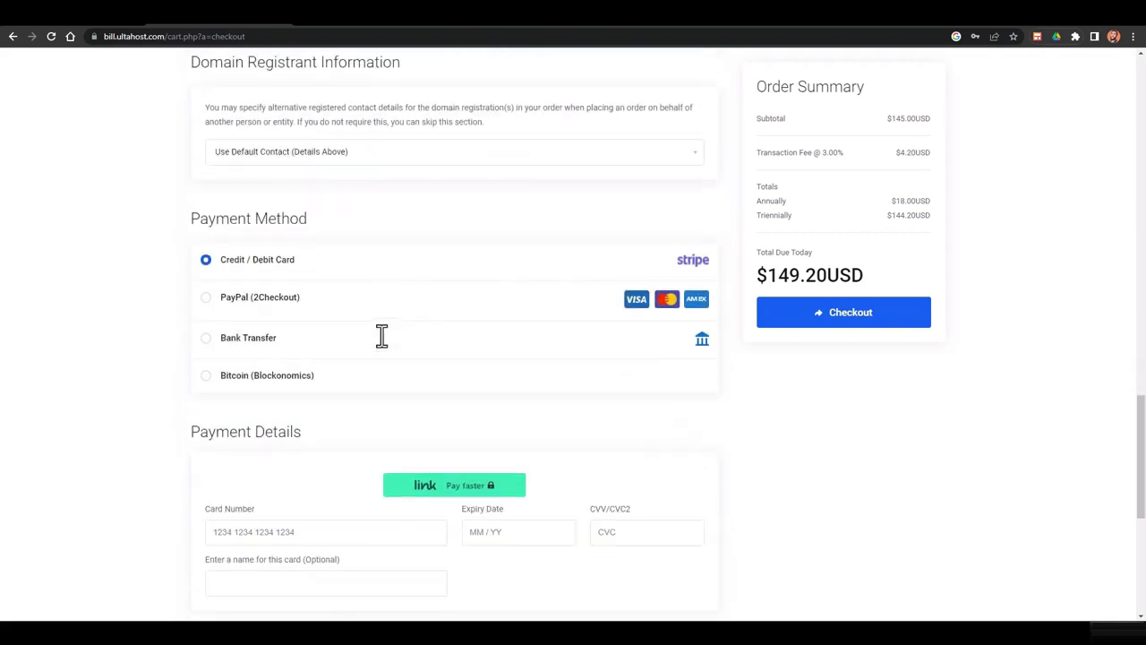
pyautogui.scroll(-1, 314, 332)
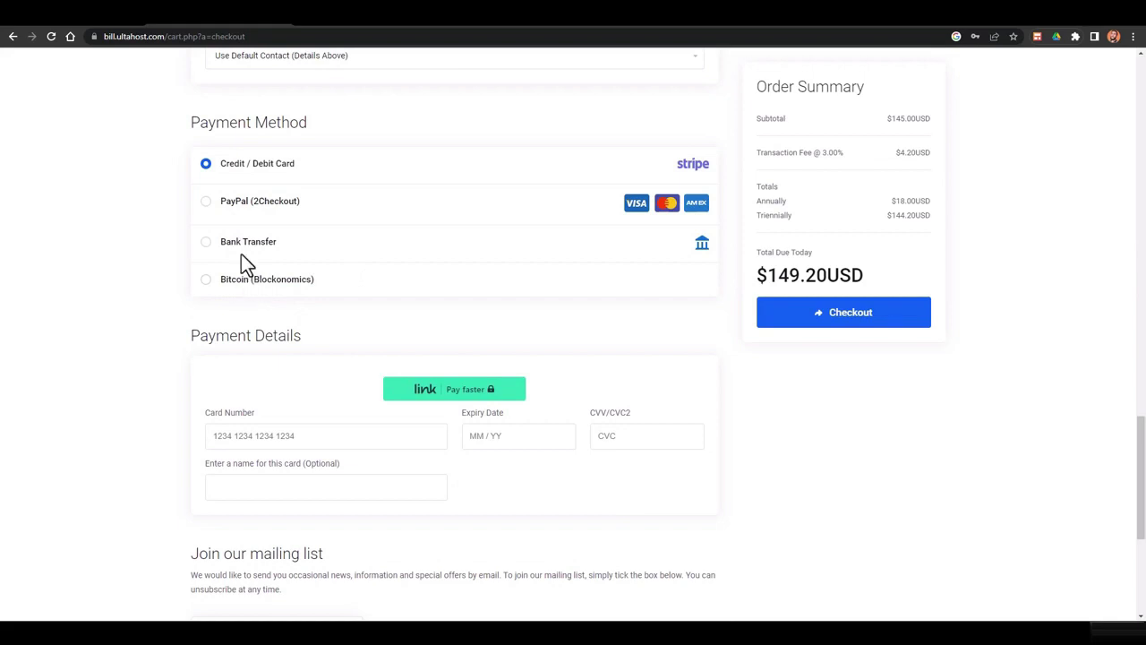
pyautogui.click(246, 202)
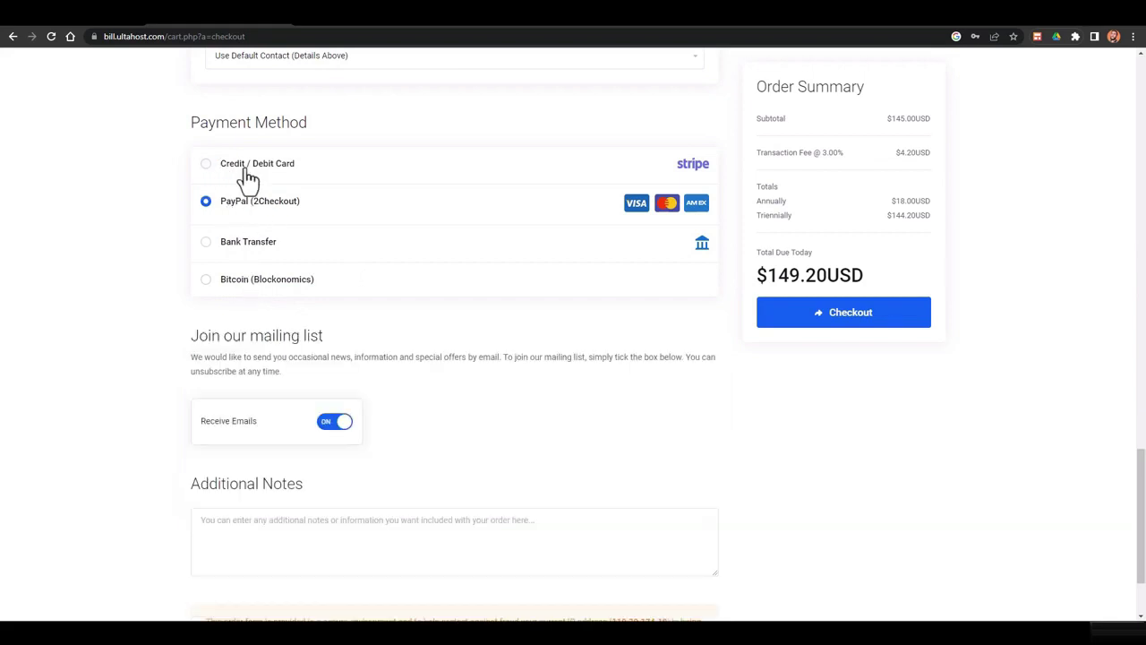
pyautogui.click(248, 170)
pyautogui.scroll(-2, 325, 284)
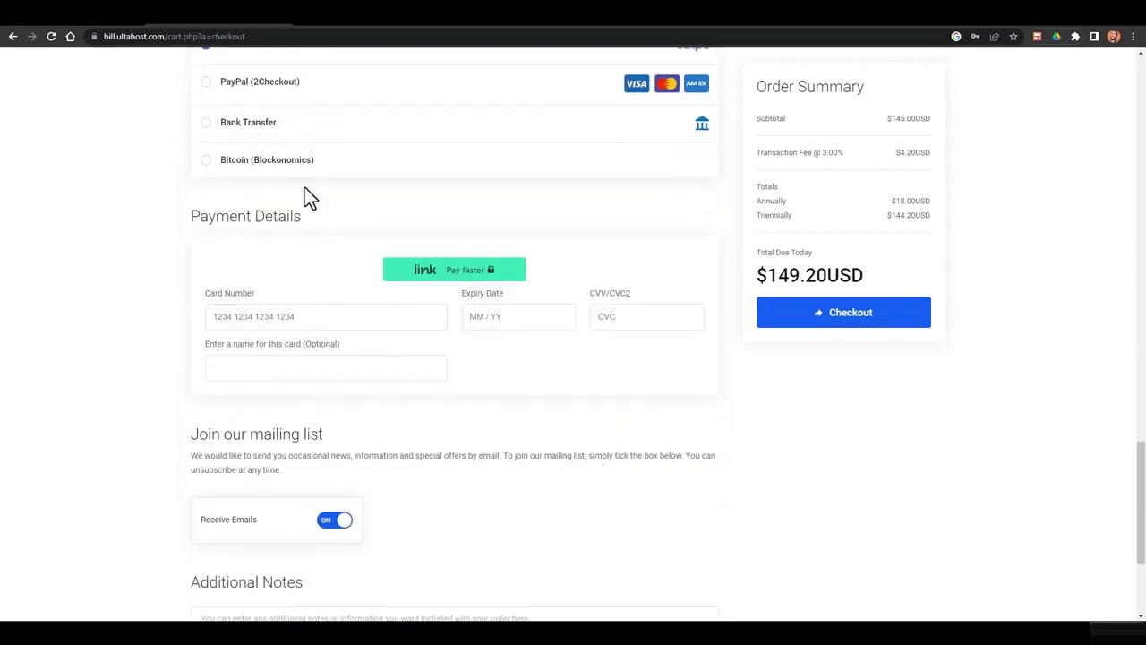
pyautogui.scroll(1, 327, 350)
pyautogui.scroll(-2, 331, 273)
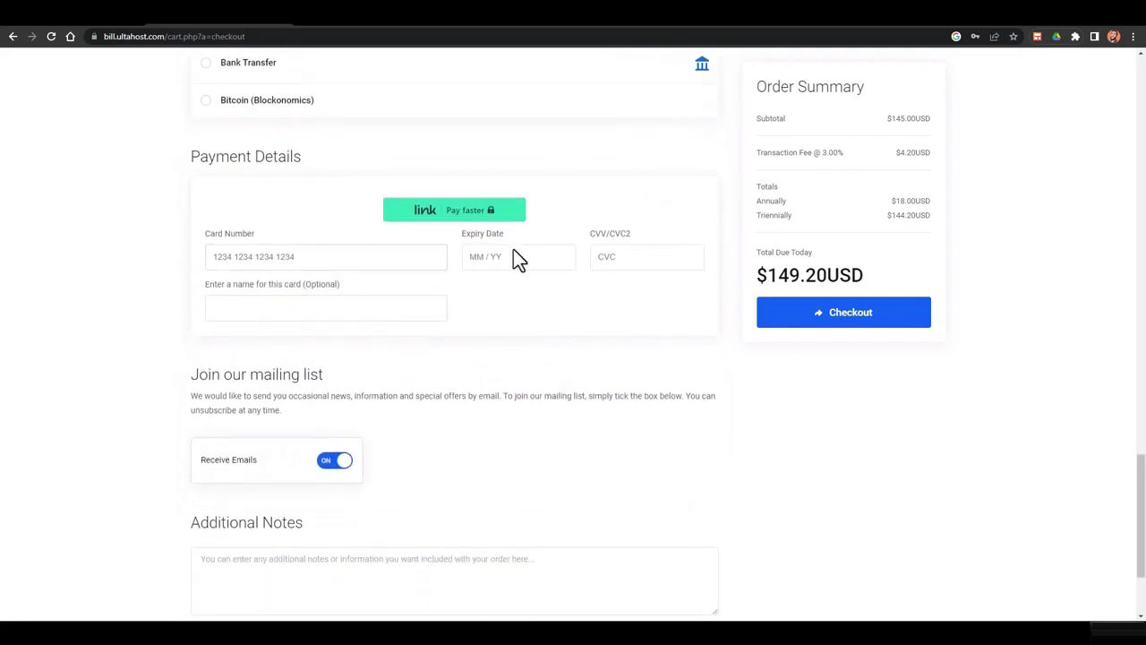
pyautogui.scroll(-3, 518, 384)
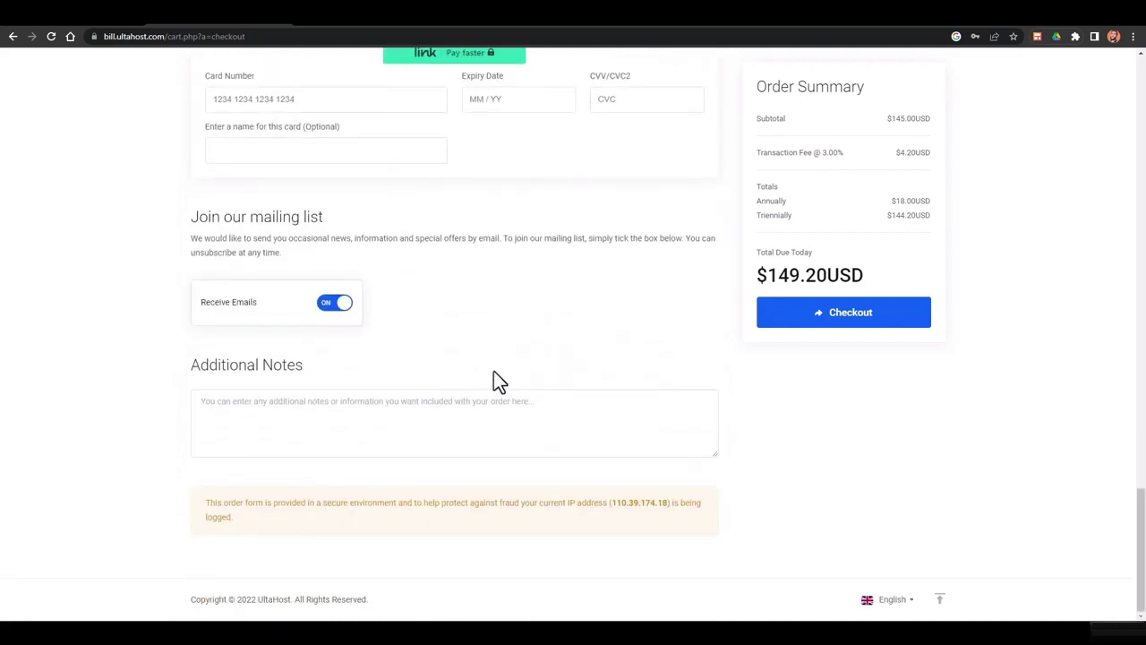
pyautogui.click(875, 322)
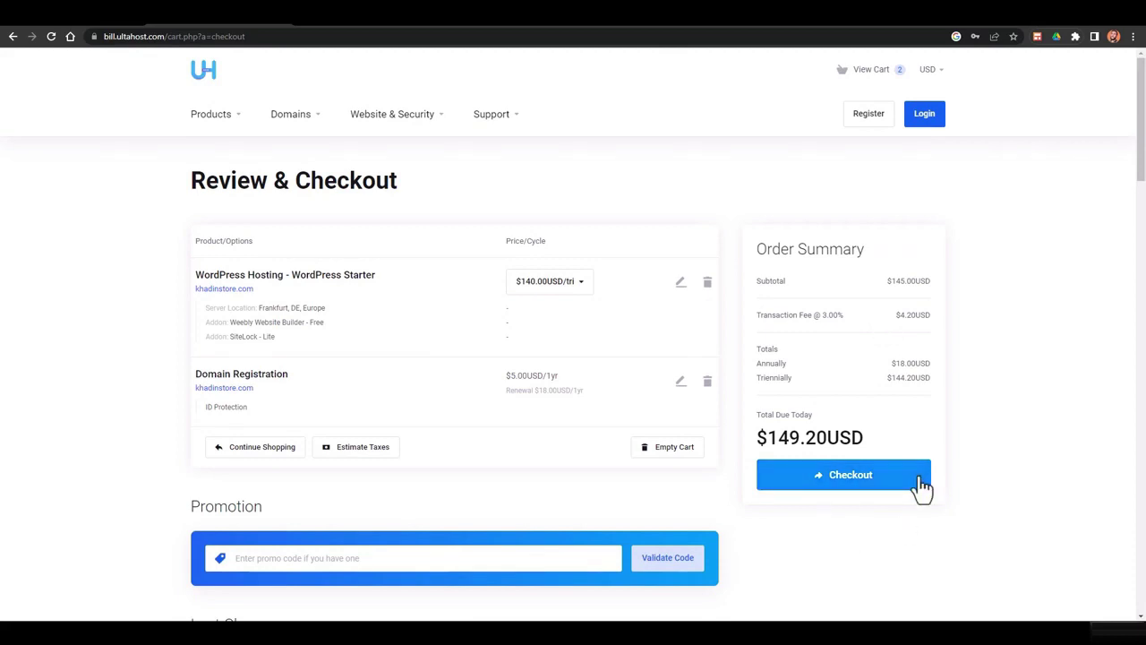
# Dismiss the Calendar notification toast
pyautogui.scroll(-1, 923, 466)
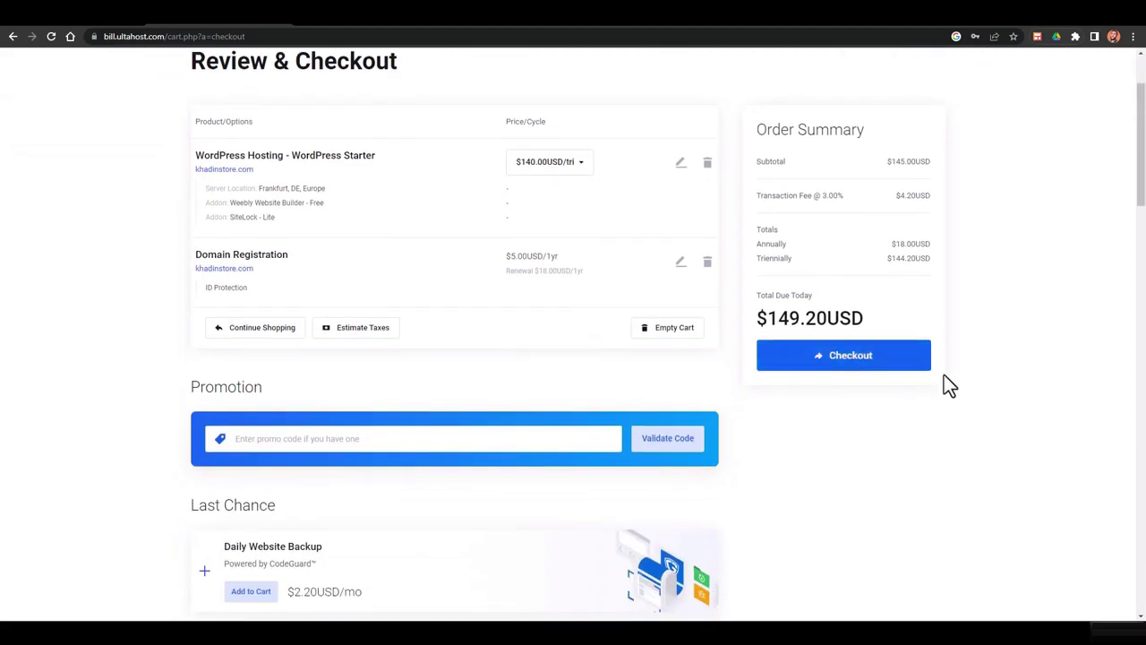
pyautogui.scroll(1, 923, 381)
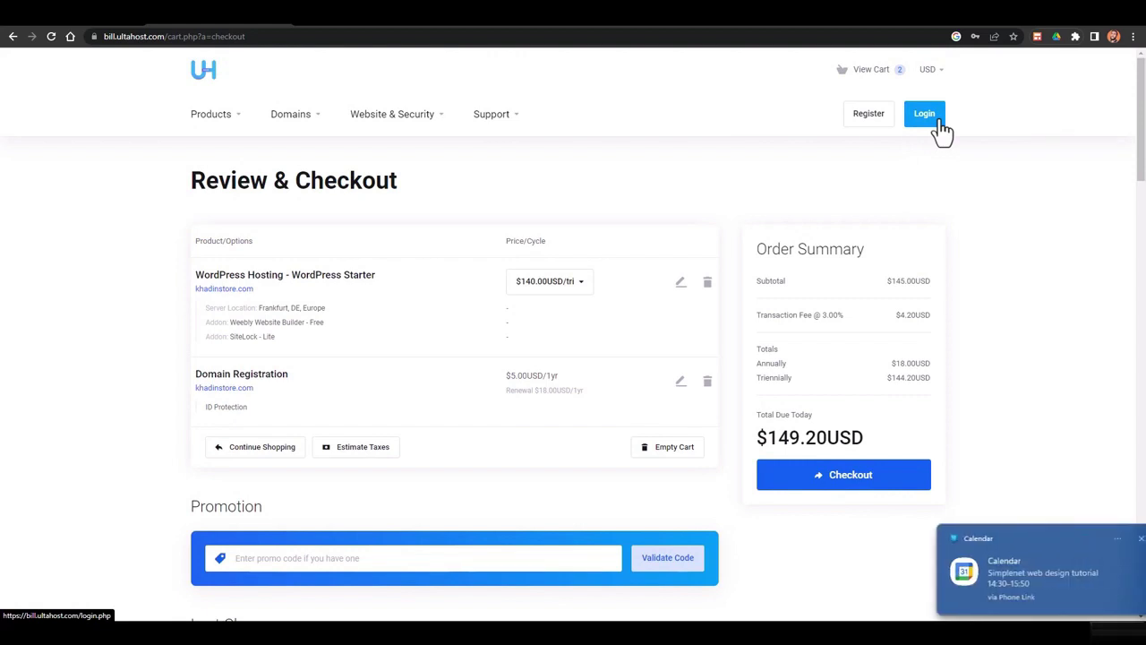
pyautogui.click(1119, 540)
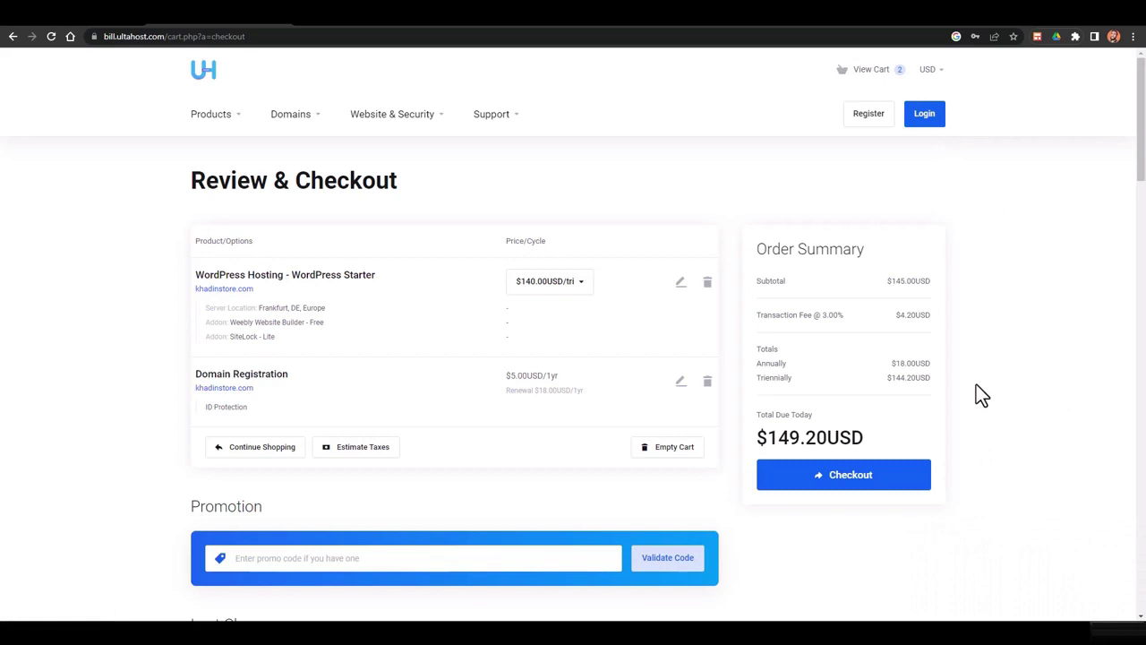
pyautogui.click(1118, 542)
# Log in to the client account with Remember Me and the reCAPTCHA ticked
pyautogui.click(931, 122)
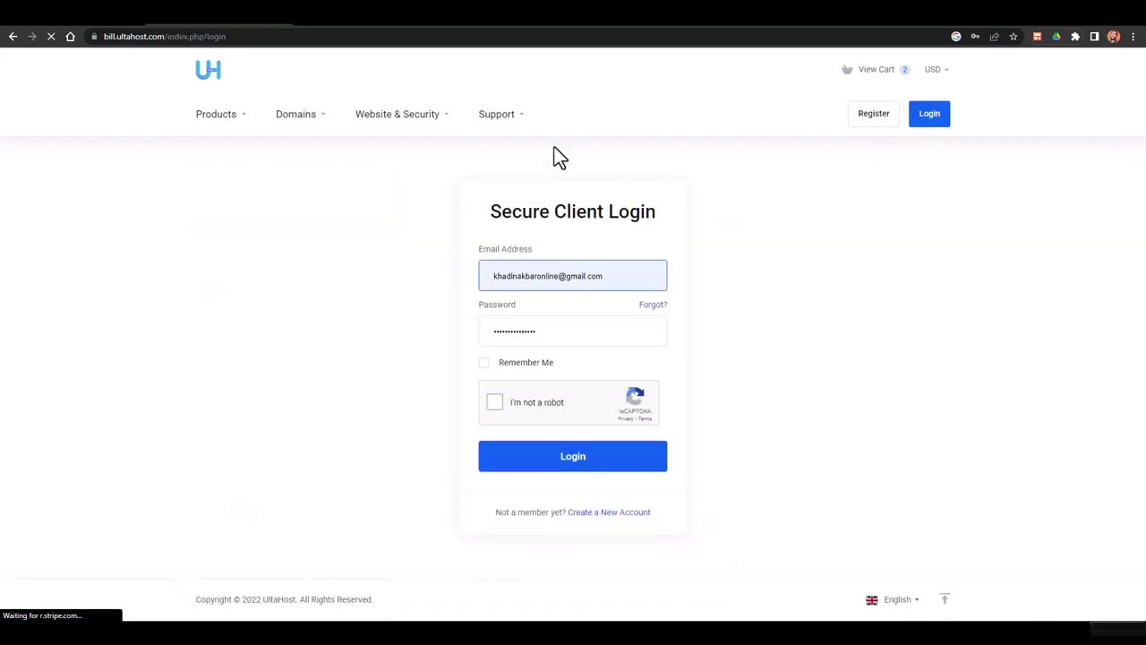
pyautogui.click(501, 368)
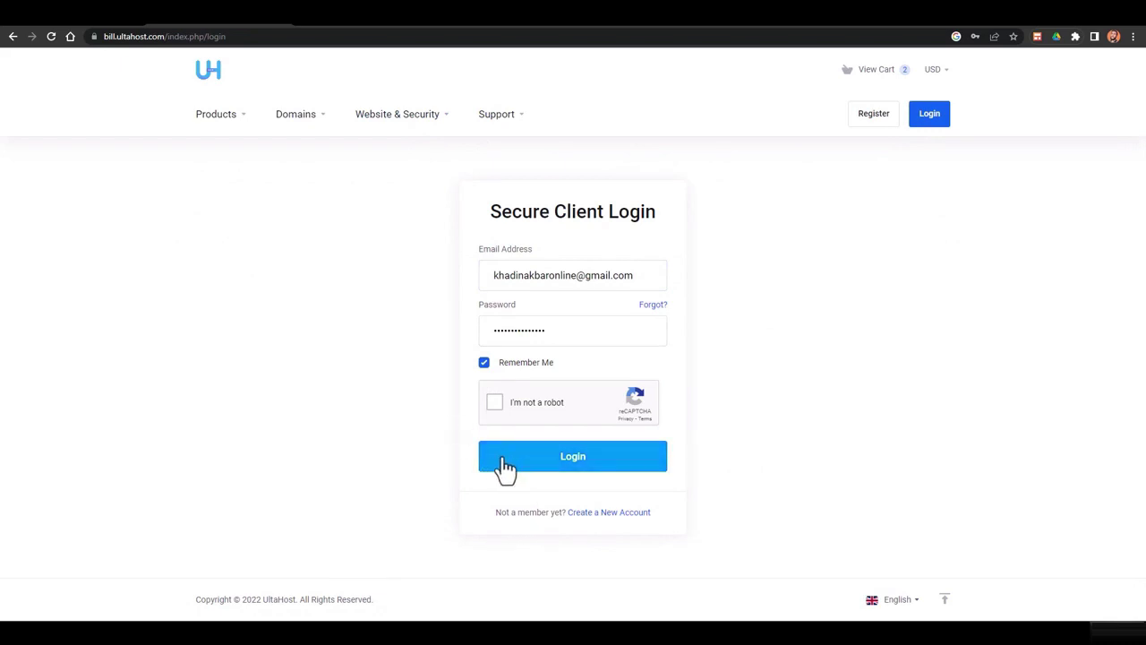
pyautogui.click(490, 401)
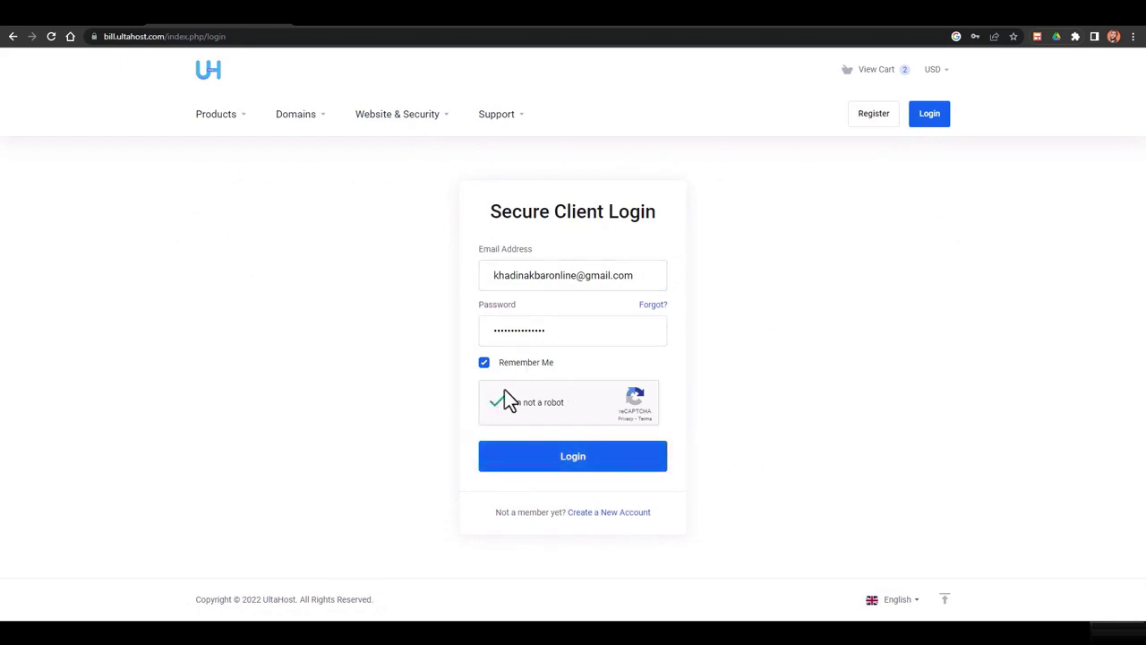
pyautogui.click(512, 464)
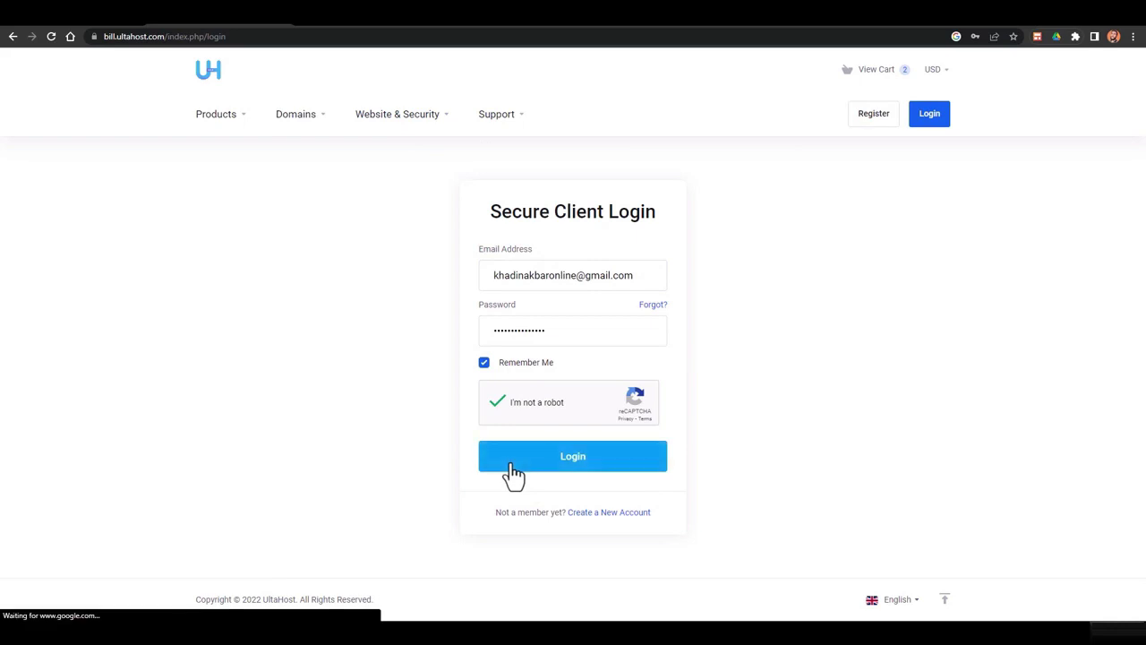
pyautogui.scroll(-2, 486, 380)
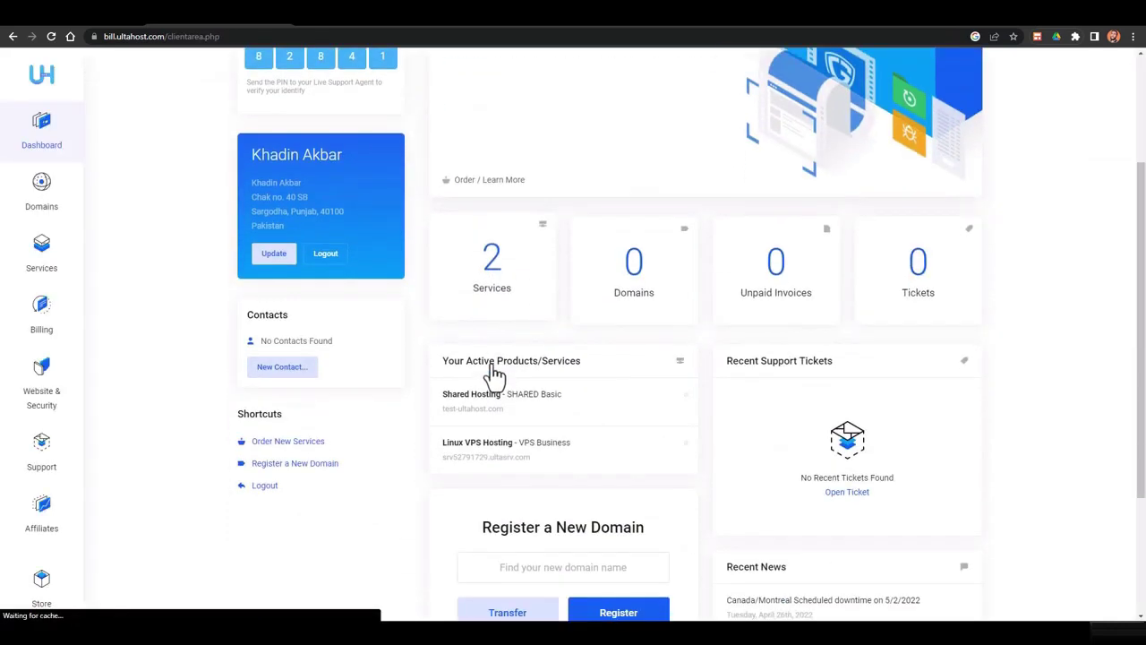
# Open the Shared Hosting - SHARED Basic row under Your Active Products/Services
pyautogui.scroll(-2, 488, 260)
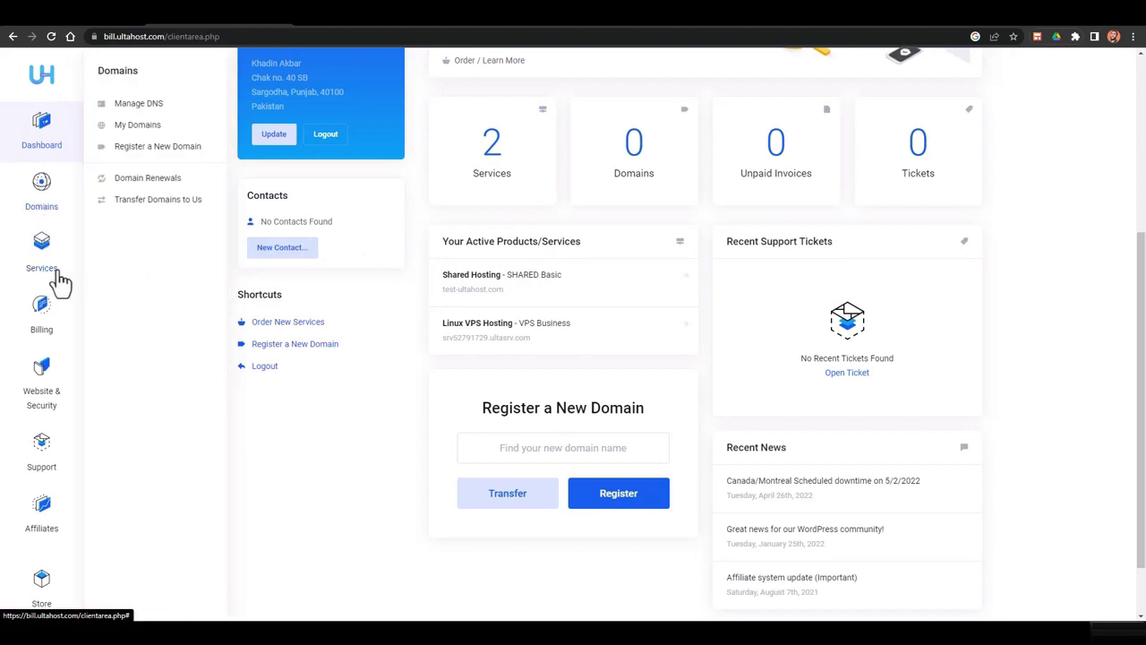
pyautogui.moveTo(50, 333)
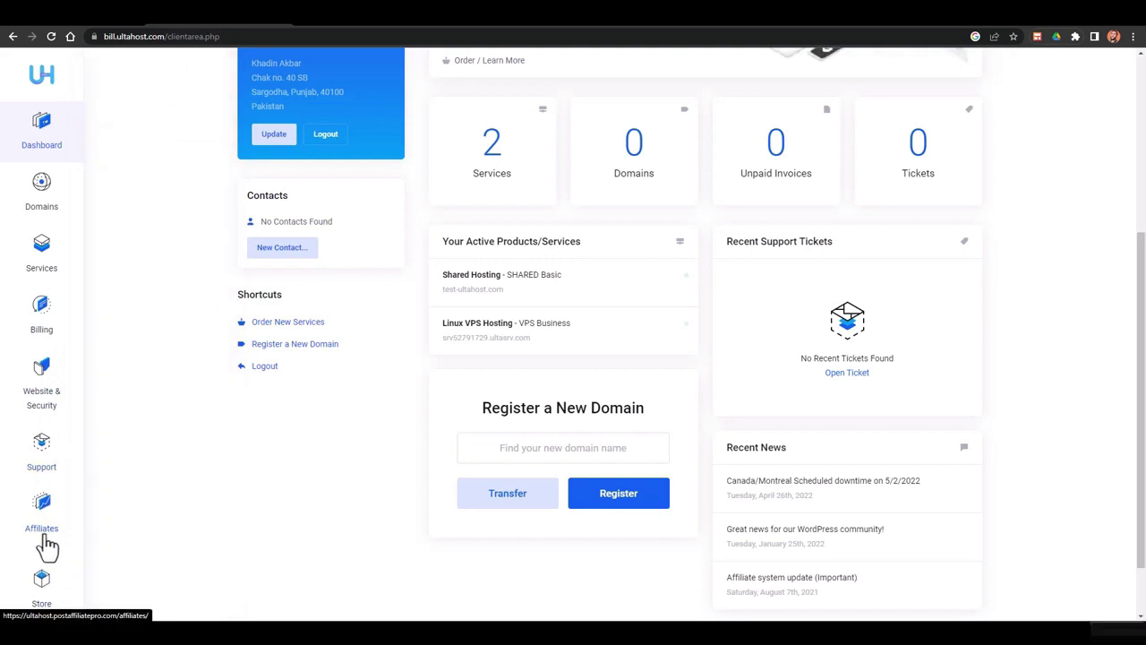
pyautogui.moveTo(49, 608)
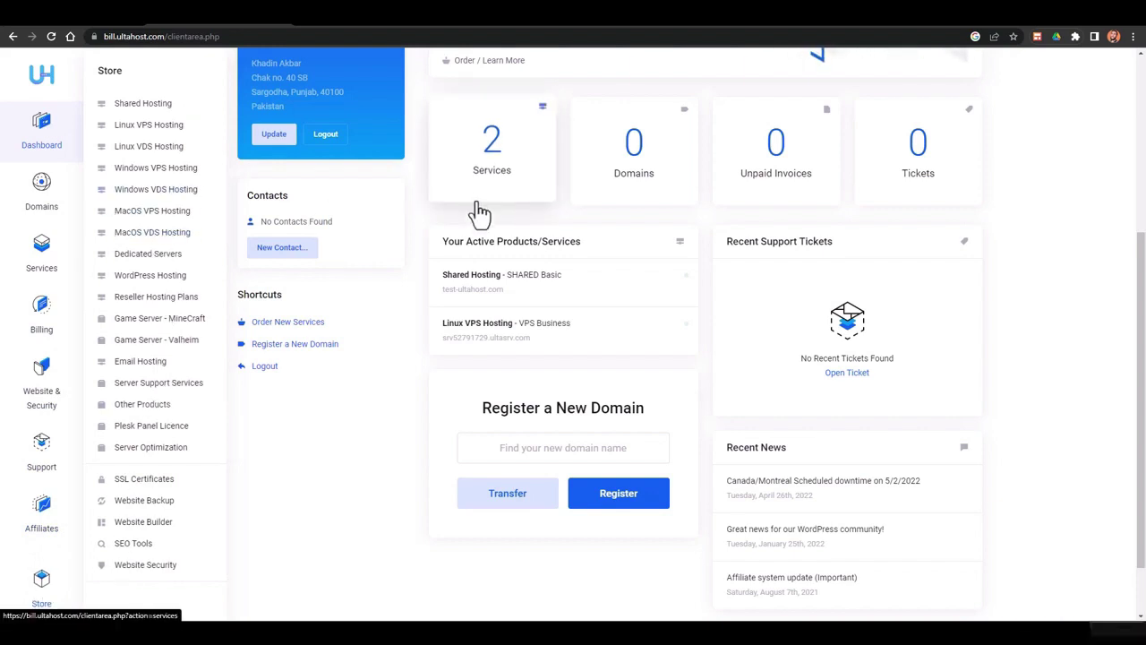
pyautogui.scroll(-1, 501, 184)
pyautogui.scroll(1, 582, 269)
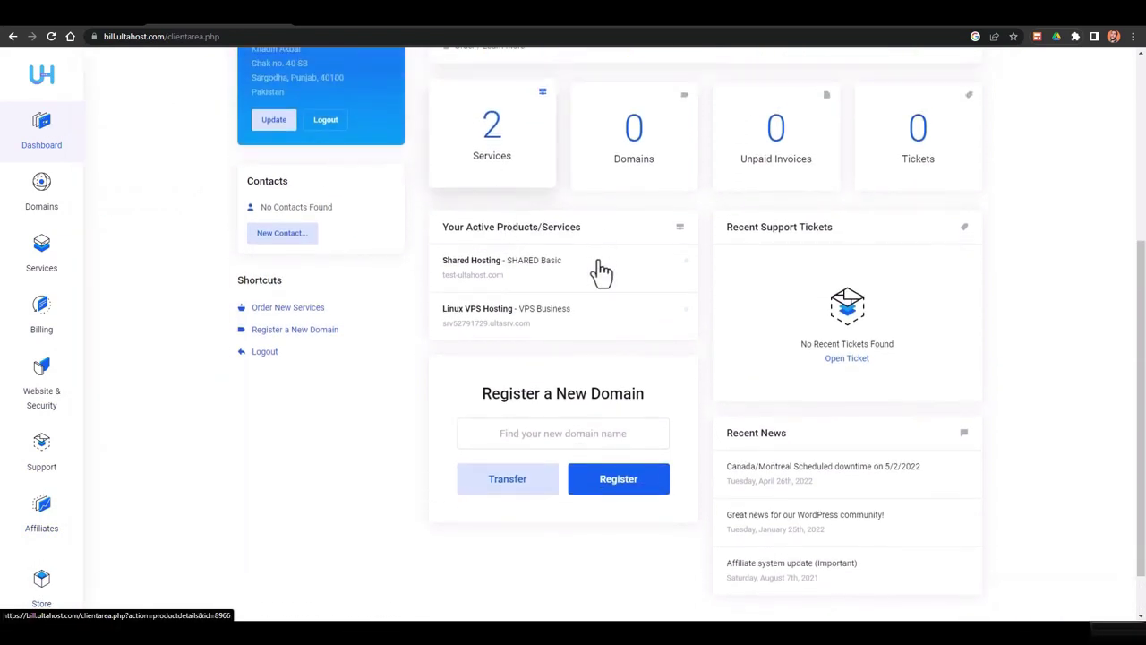
pyautogui.click(516, 278)
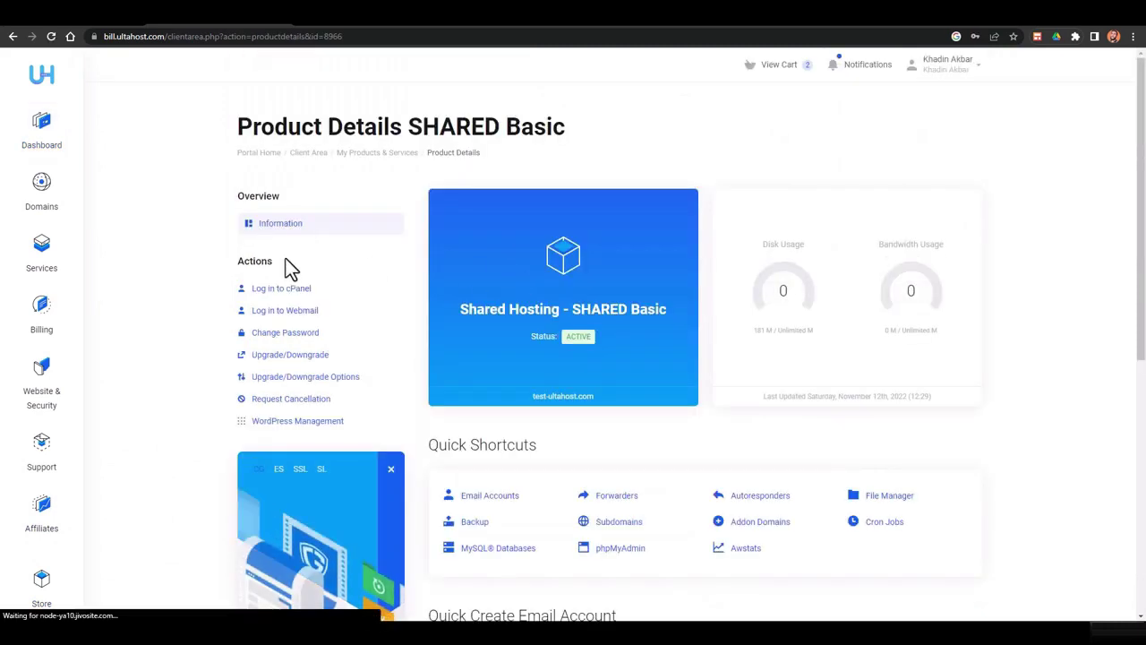
# Rename the quick email account to 'info' and open File Manager in a new tab
pyautogui.scroll(-3, 621, 312)
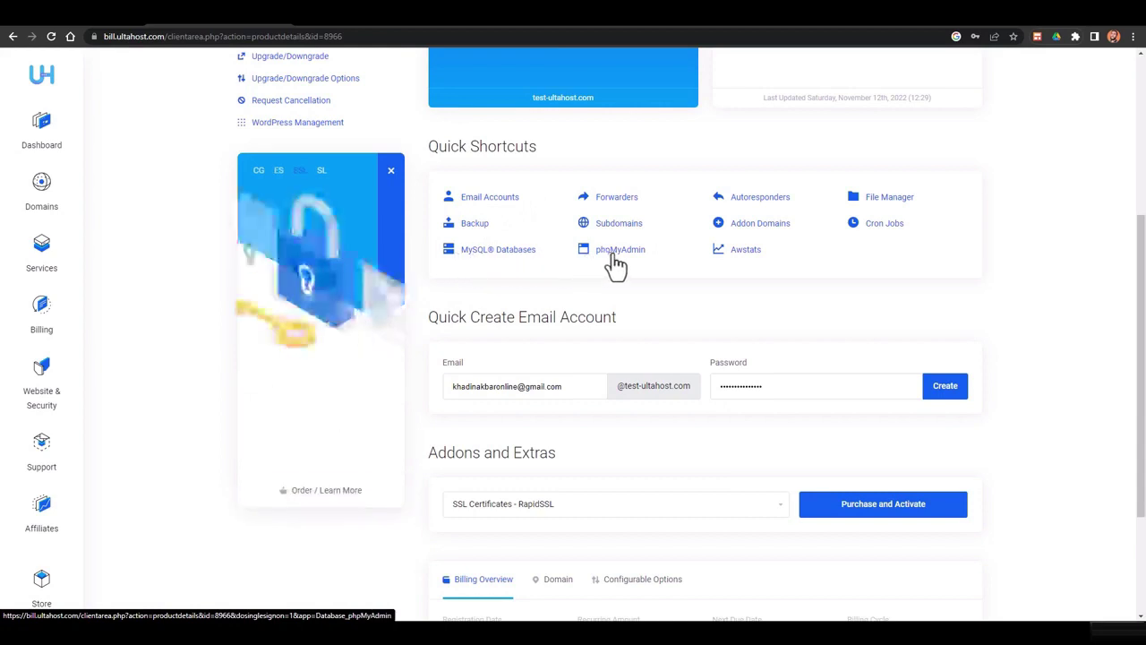
pyautogui.scroll(-2, 840, 264)
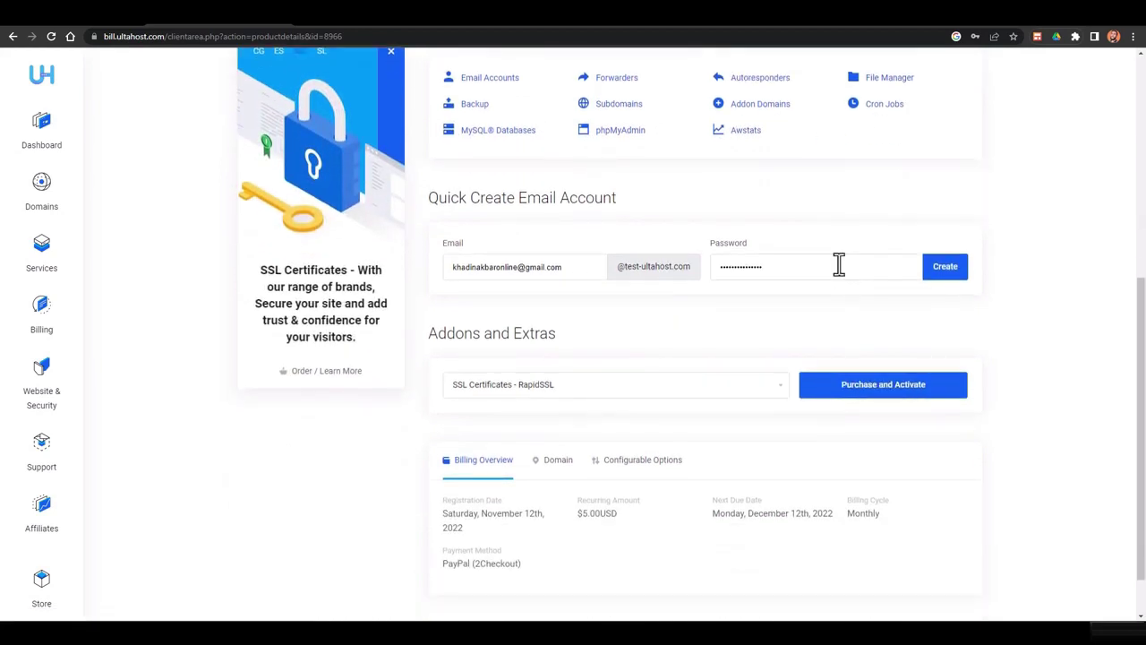
pyautogui.scroll(1, 839, 264)
pyautogui.scroll(1, 839, 264)
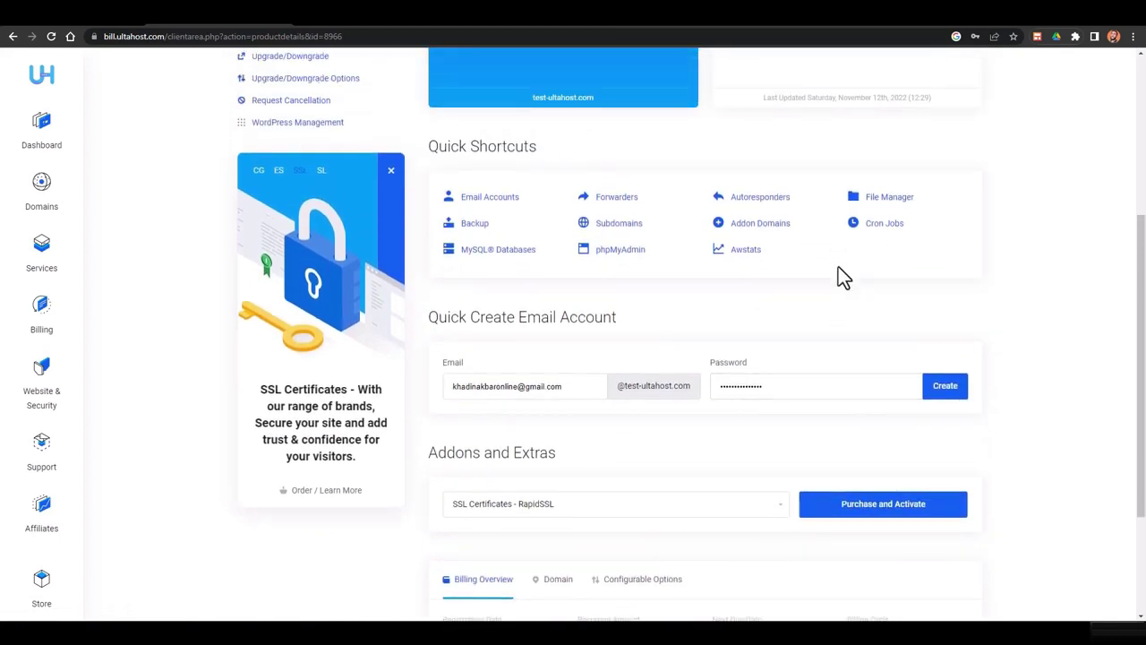
pyautogui.scroll(-1, 667, 399)
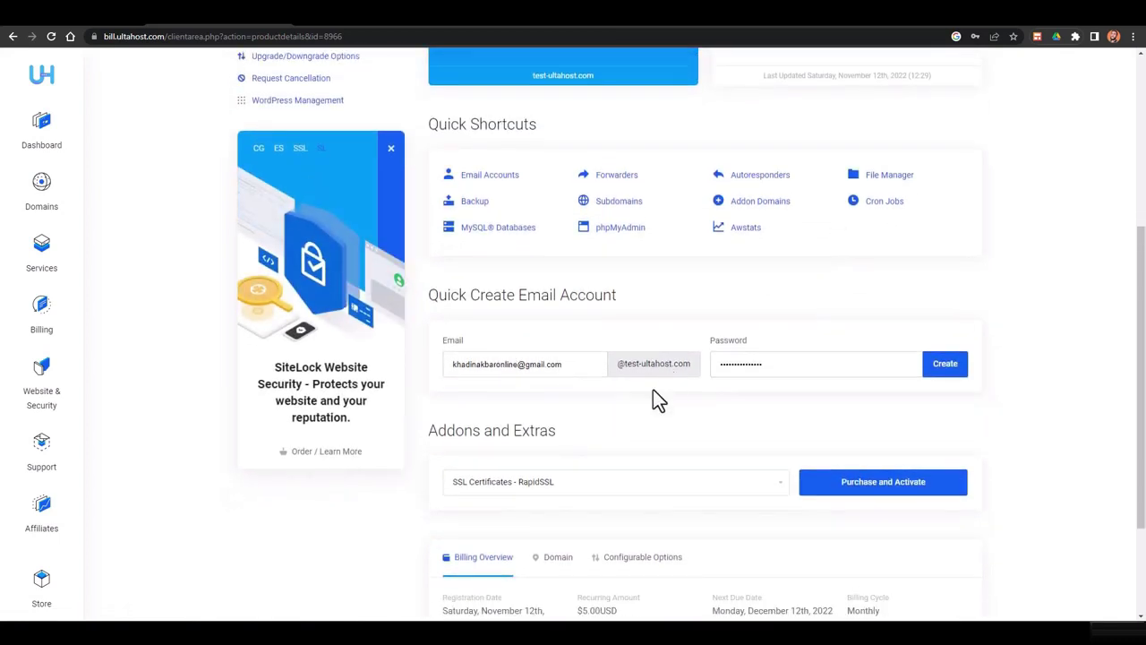
pyautogui.scroll(-1, 658, 399)
pyautogui.click(537, 325)
pyautogui.hotkey('ctrl', 'a')
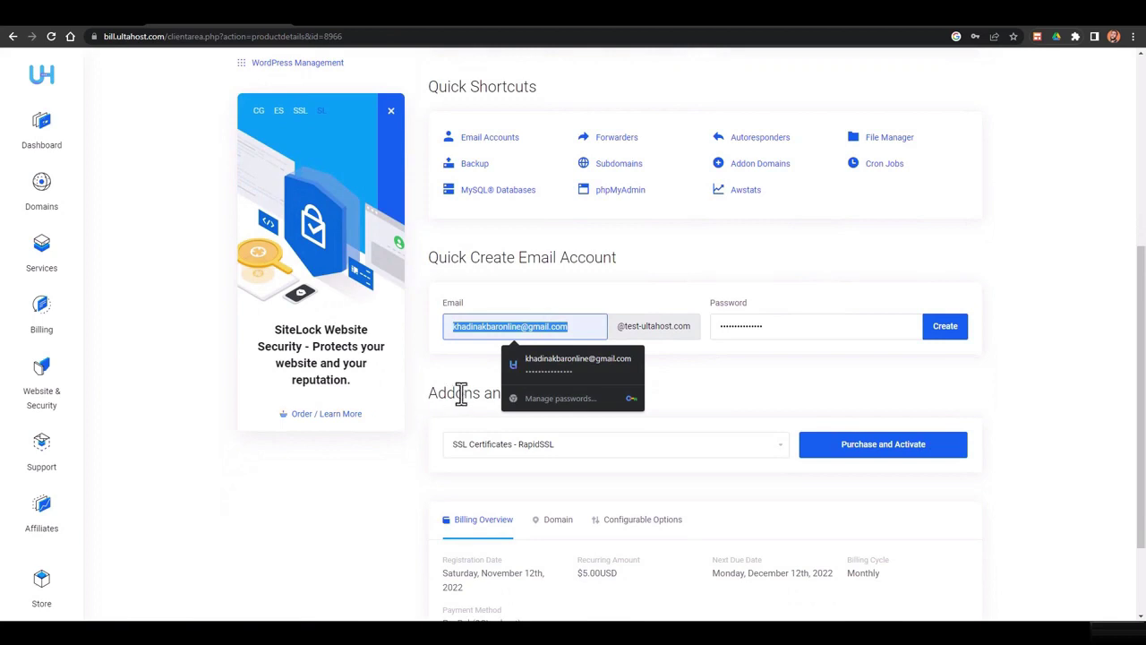
pyautogui.write('info')
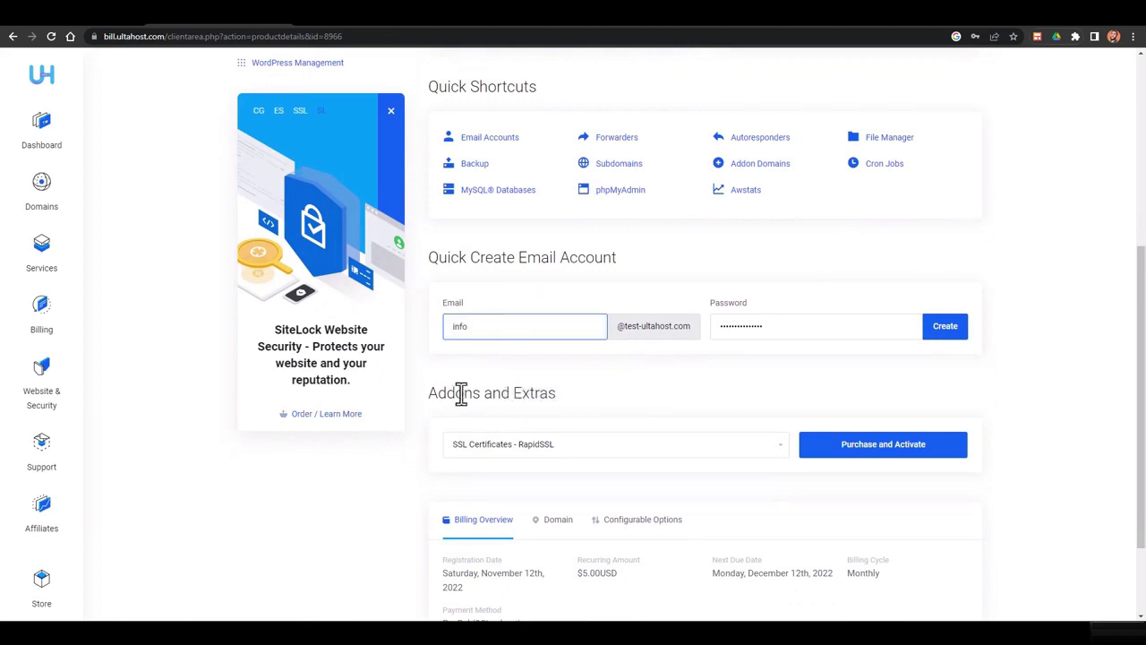
pyautogui.click(1017, 226)
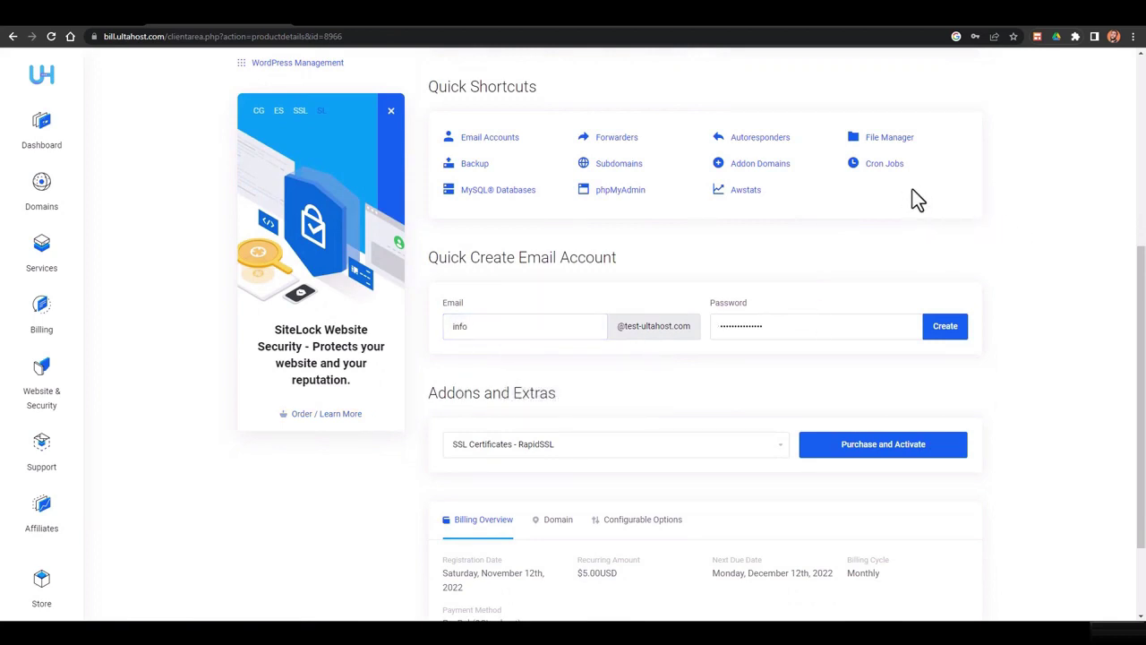
pyautogui.click(890, 140)
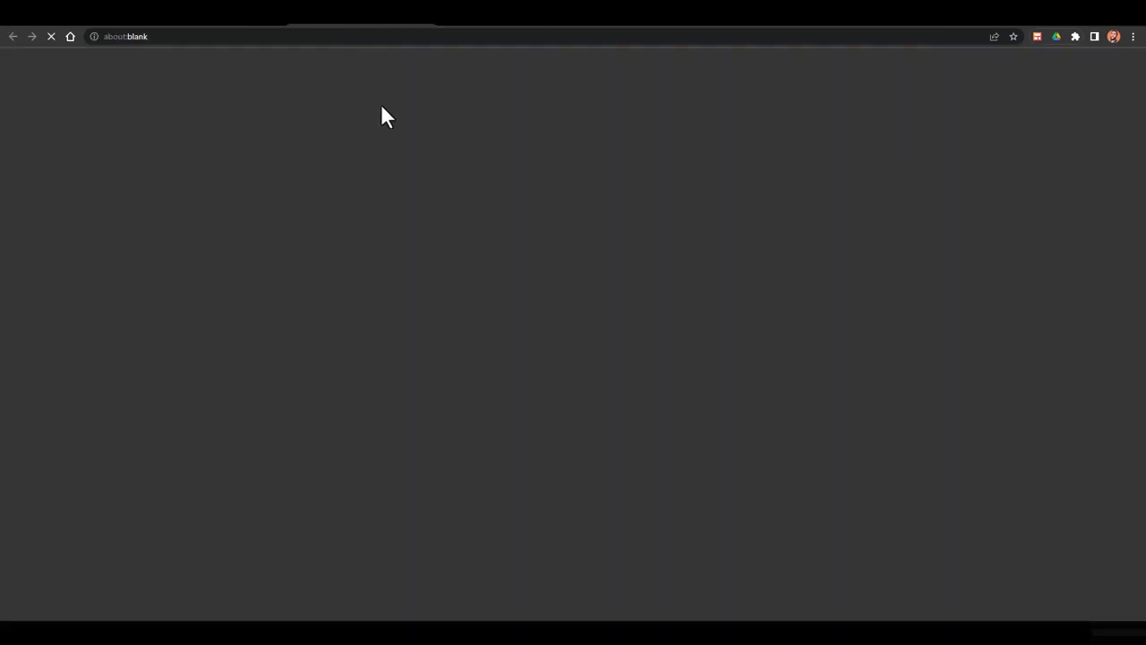
# Log in to cPanel for the SHARED Basic plan from its Product Details page
pyautogui.click(221, 27)
pyautogui.scroll(4, 422, 235)
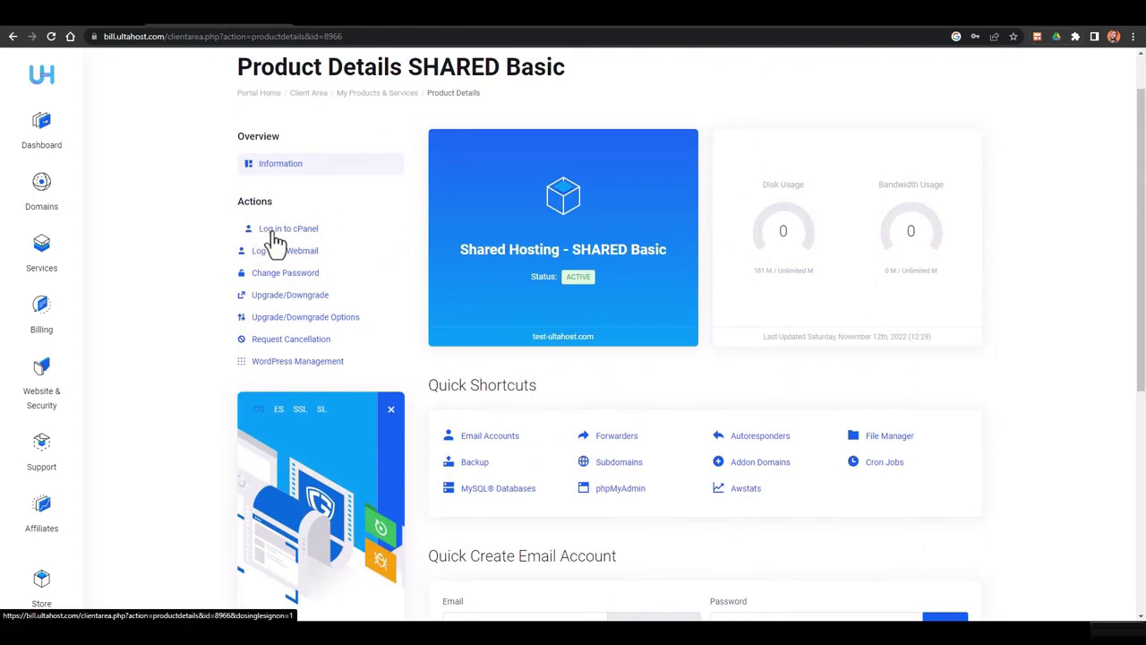
pyautogui.click(288, 235)
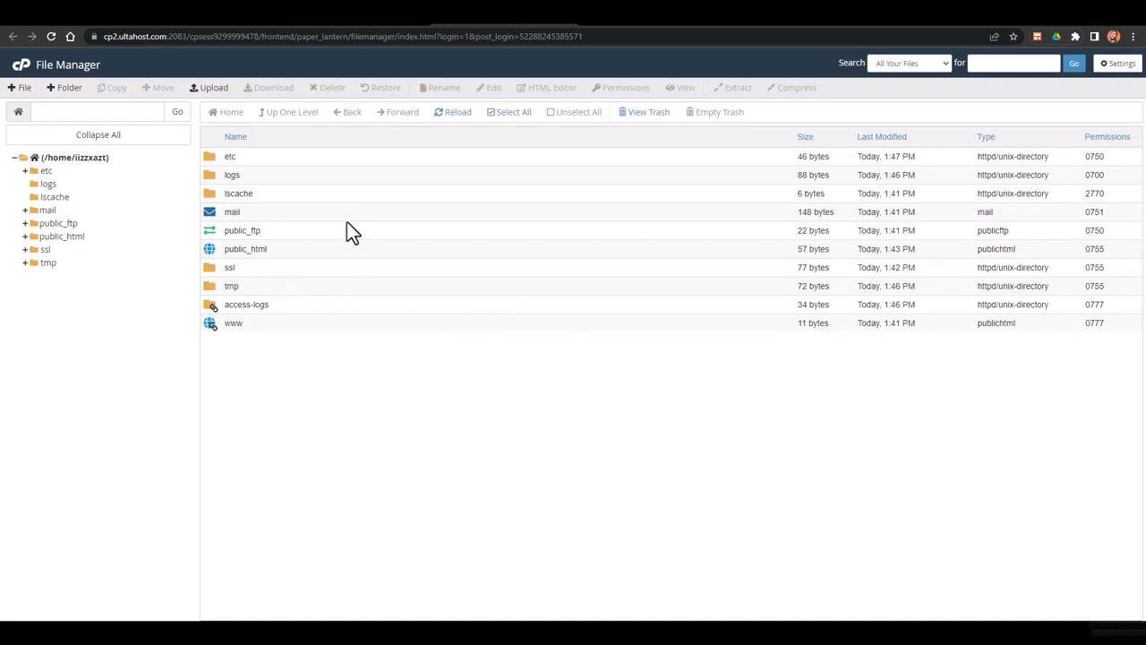
# Go to the cPanel dashboard and pick WordPress under Softaculous Apps Installer
pyautogui.click(385, 26)
pyautogui.click(540, 25)
pyautogui.click(385, 25)
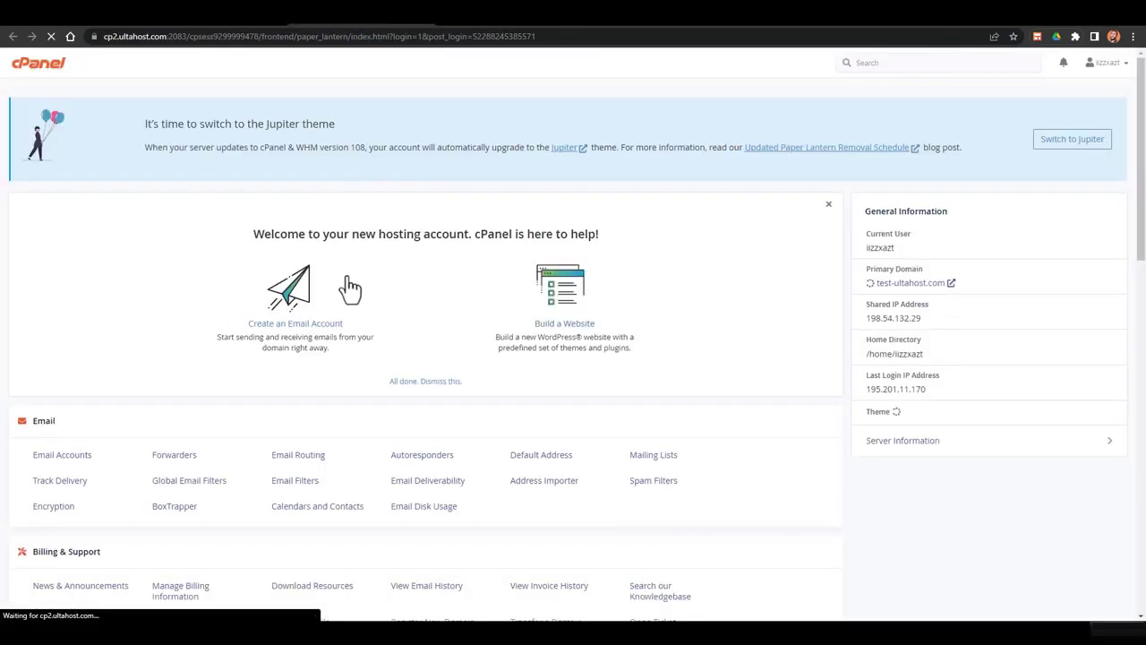
pyautogui.scroll(-2, 394, 304)
pyautogui.scroll(-2, 399, 309)
pyautogui.scroll(2, 404, 255)
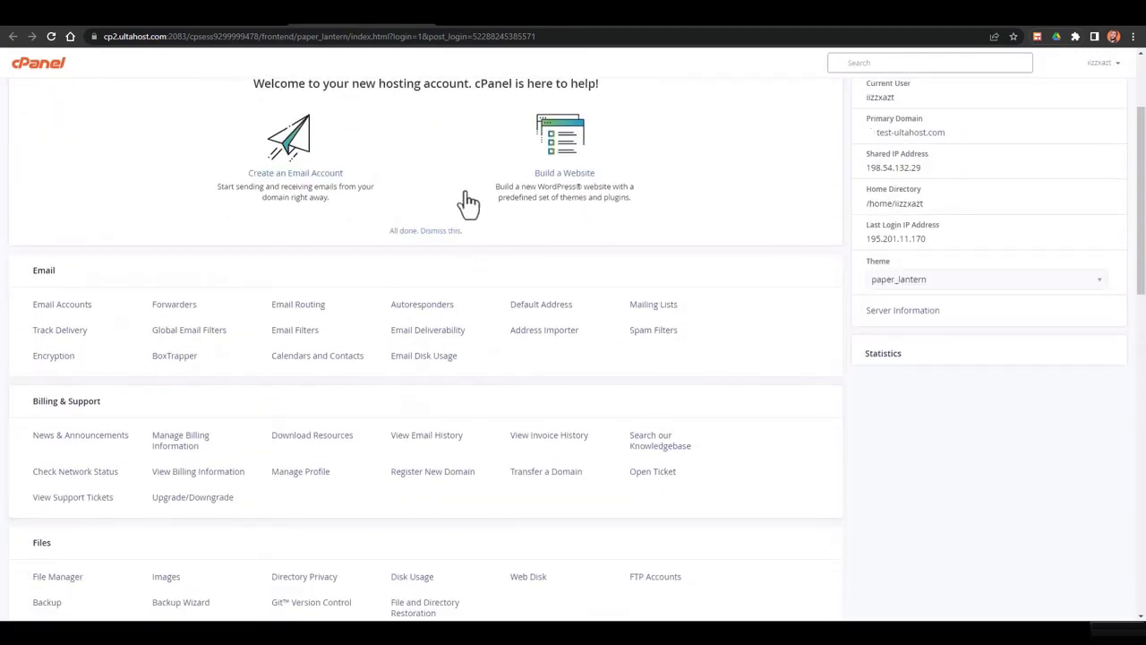
pyautogui.scroll(-10, 466, 201)
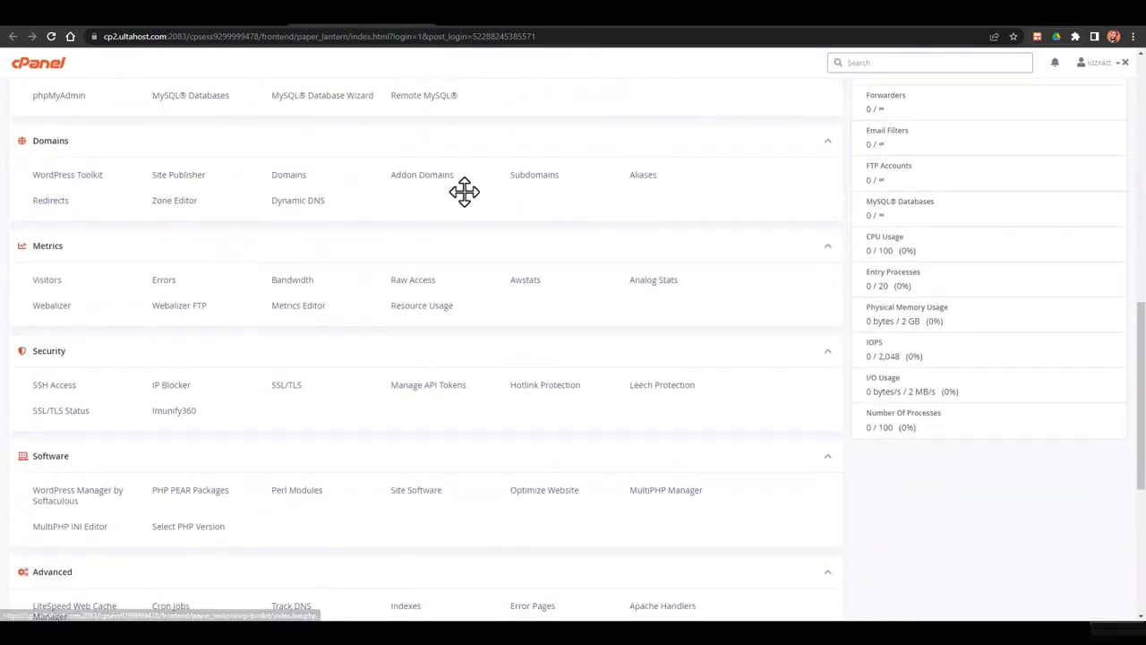
pyautogui.scroll(6, 465, 191)
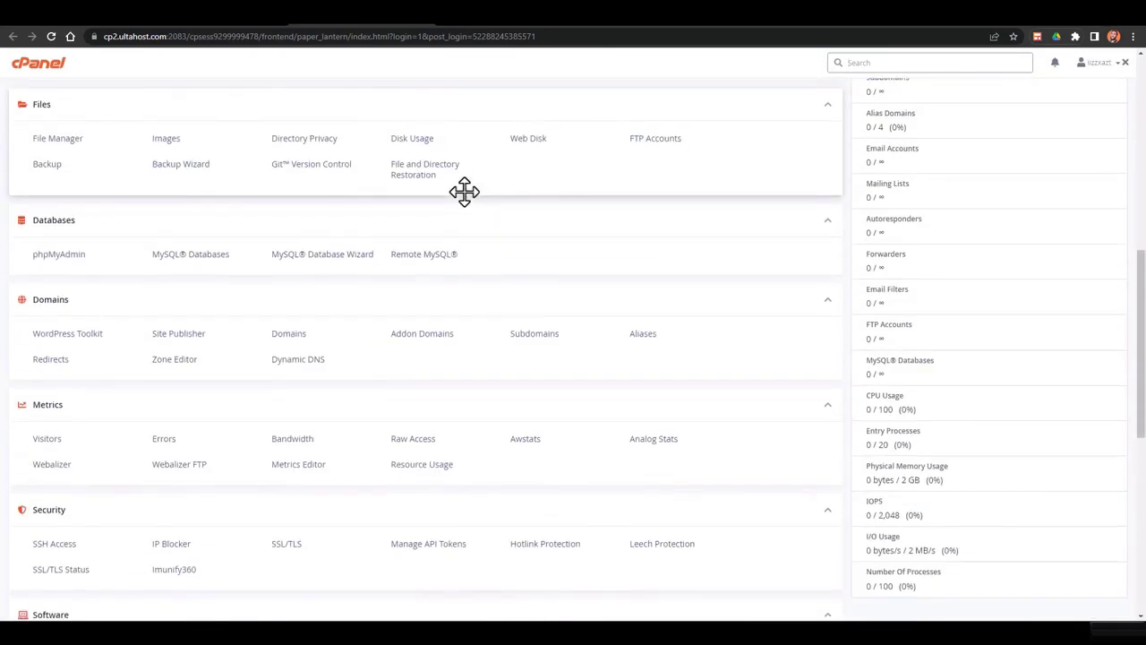
pyautogui.scroll(-6, 464, 191)
pyautogui.scroll(-1, 465, 191)
pyautogui.click(47, 474)
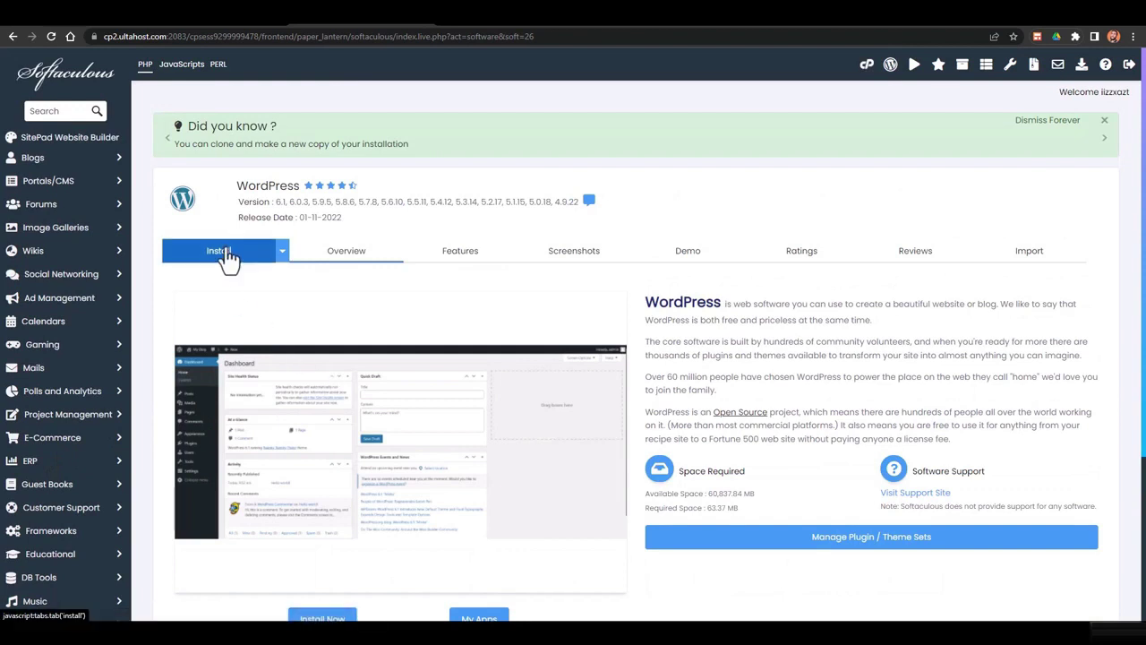
# Open the WordPress Install form, clear the 'wp' directory and keep version 6.1
pyautogui.click(224, 254)
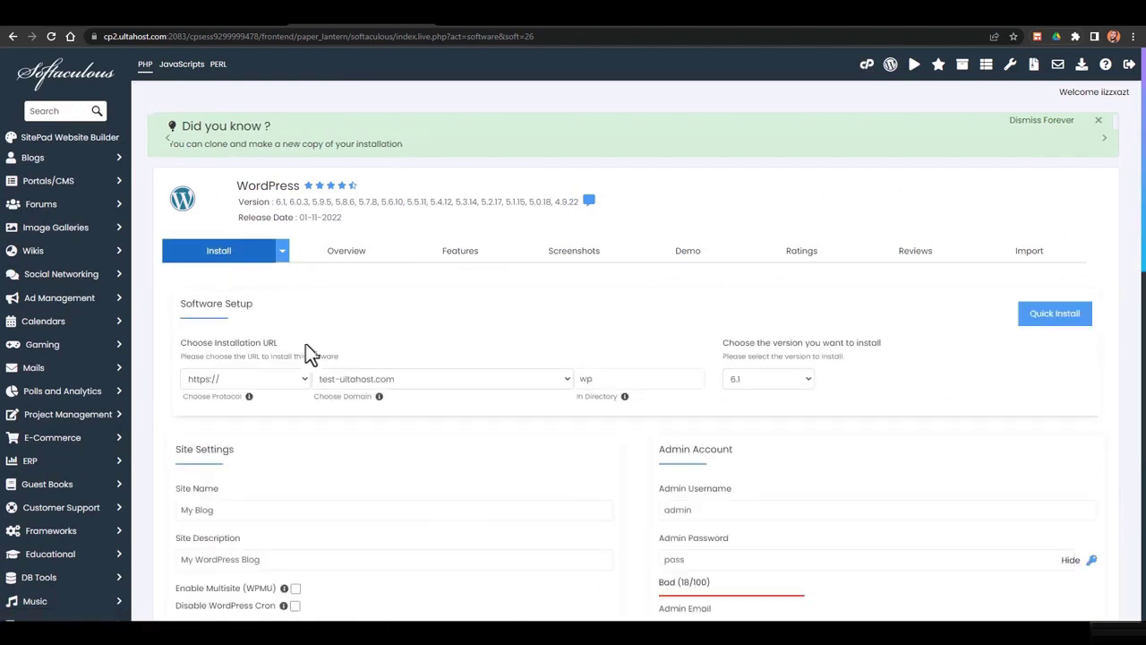
pyautogui.doubleClick(591, 379)
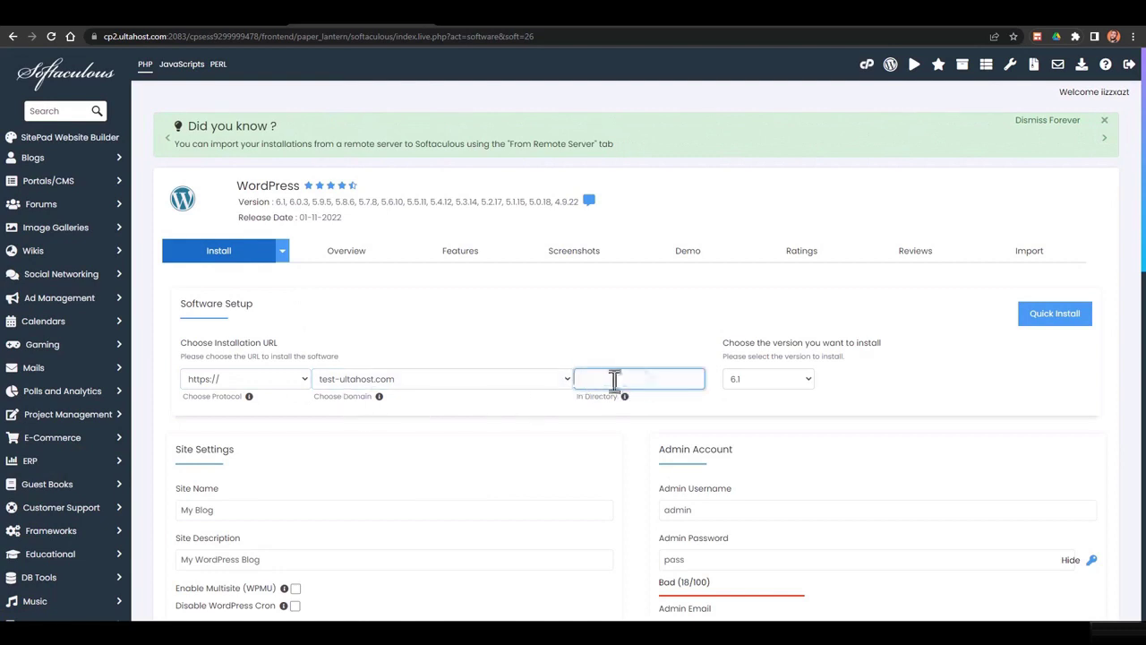
pyautogui.click(739, 384)
pyautogui.click(752, 399)
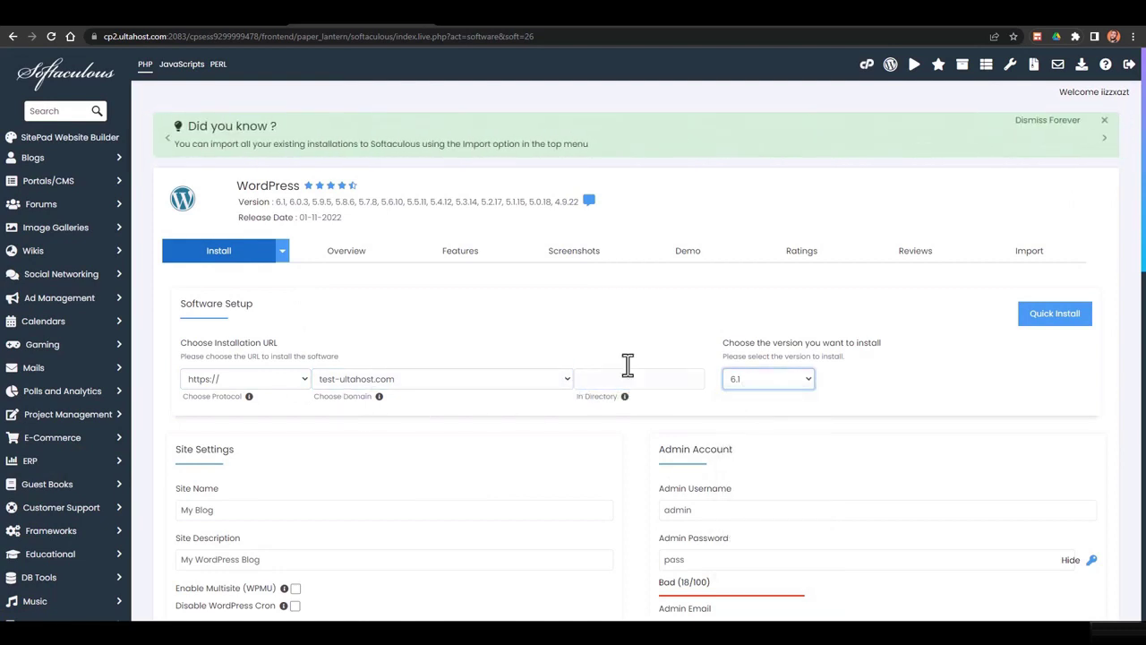
pyautogui.scroll(-2, 564, 356)
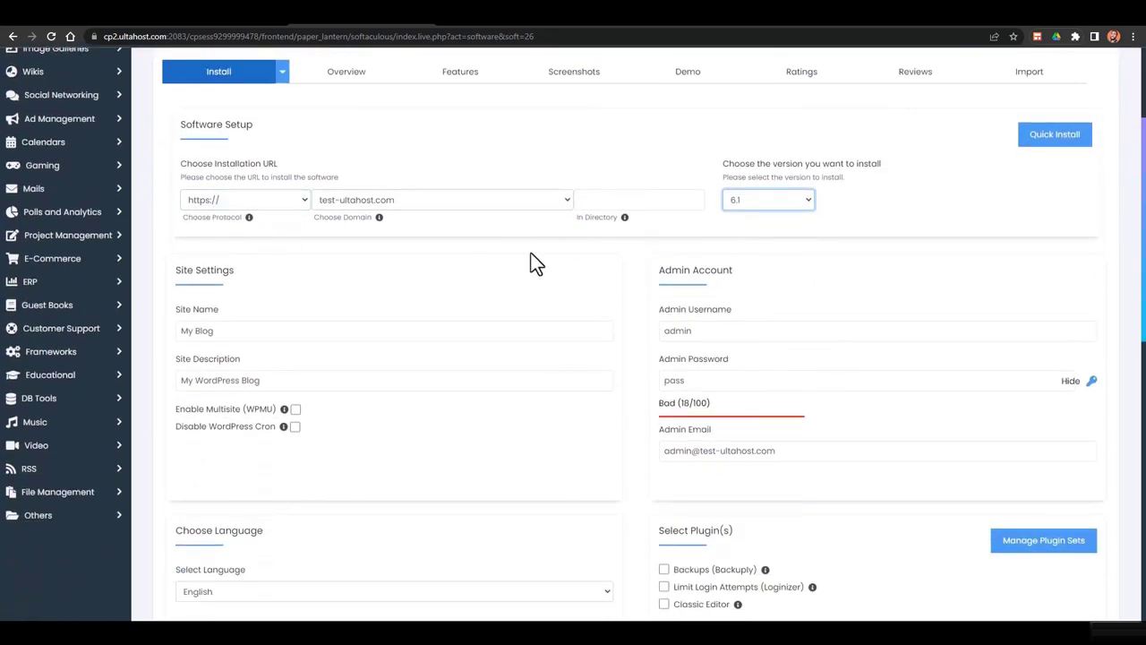
# Set the site name to 'Affiliate Website' and the description to 'Best Affiliate Deals'
pyautogui.doubleClick(348, 331)
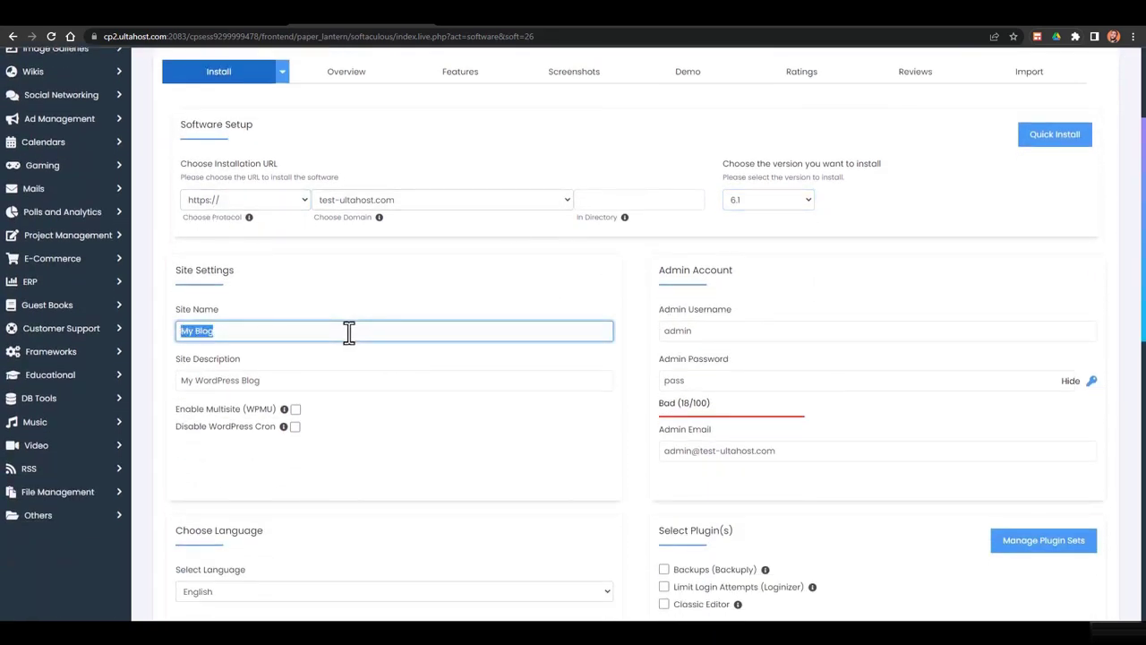
pyautogui.write('Al')
pyautogui.write('filiate Website')
pyautogui.press('Tab')
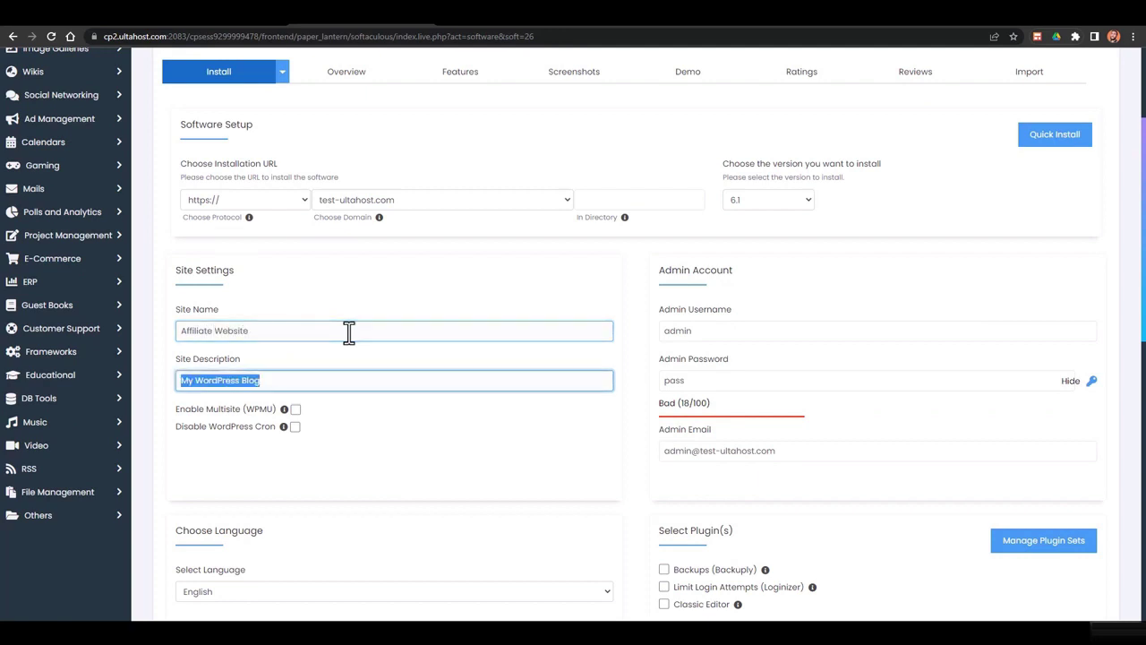
pyautogui.write('Best')
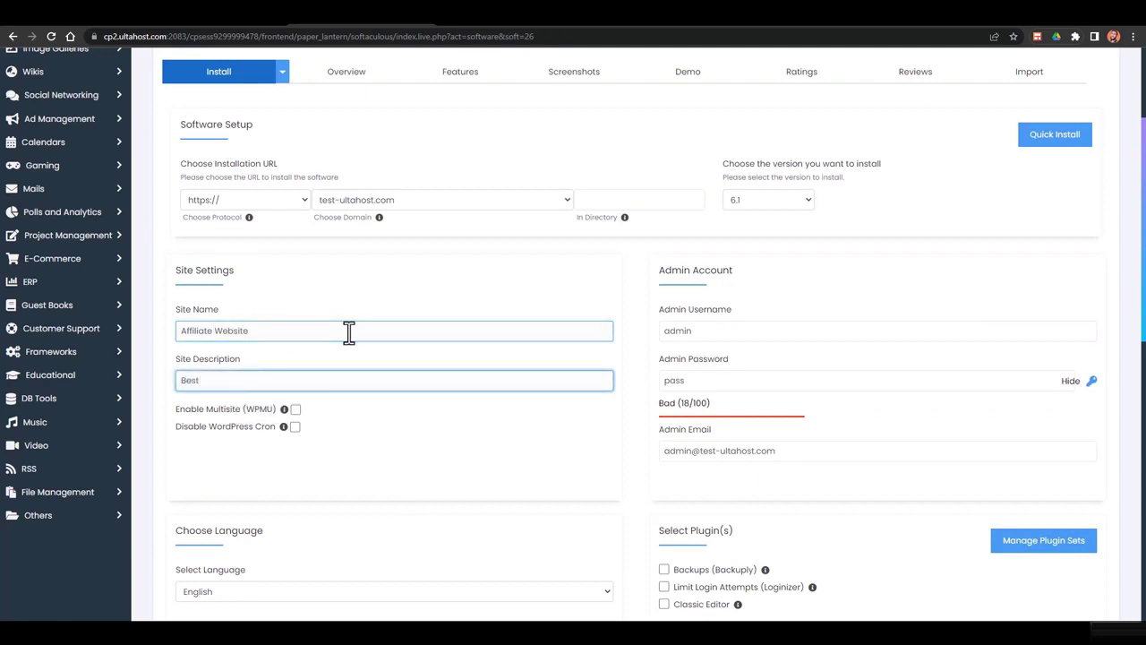
pyautogui.write(' Affiliate Deals')
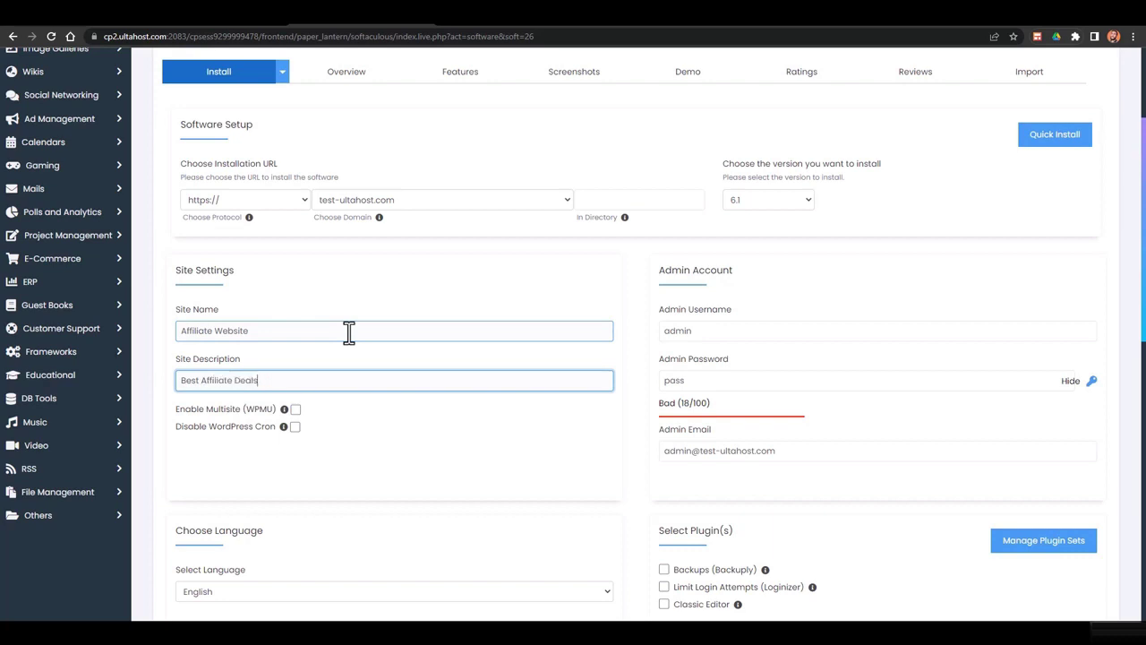
pyautogui.scroll(-2, 627, 269)
# Review the admin password, admin e-mail and site language fields
pyautogui.click(670, 262)
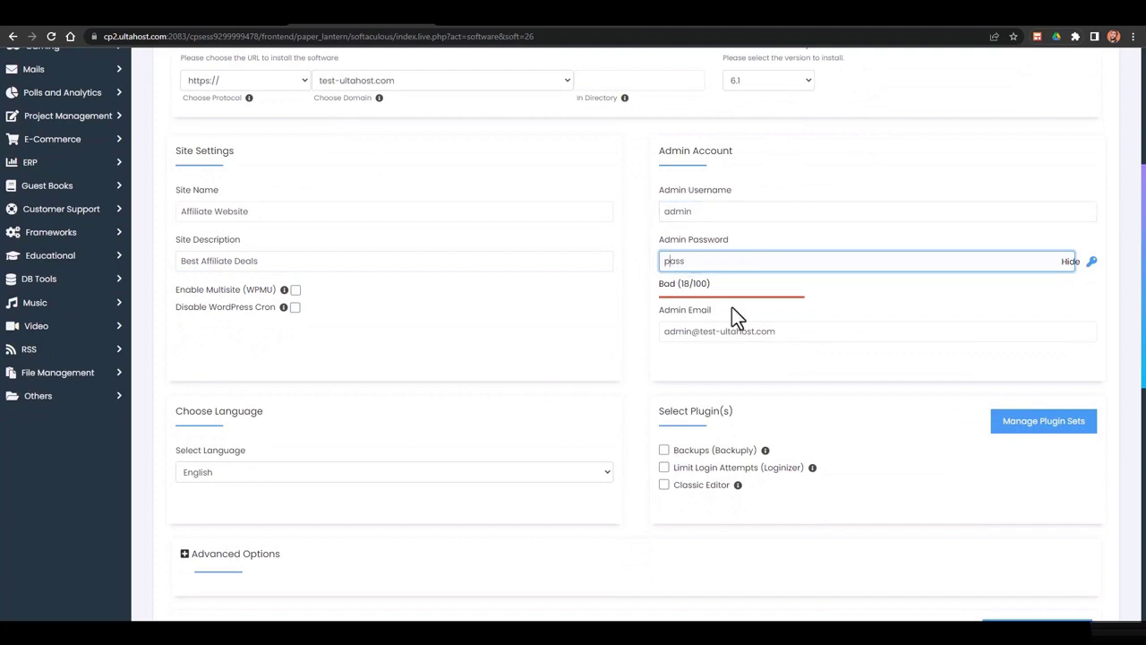
pyautogui.click(786, 332)
pyautogui.scroll(-2, 636, 288)
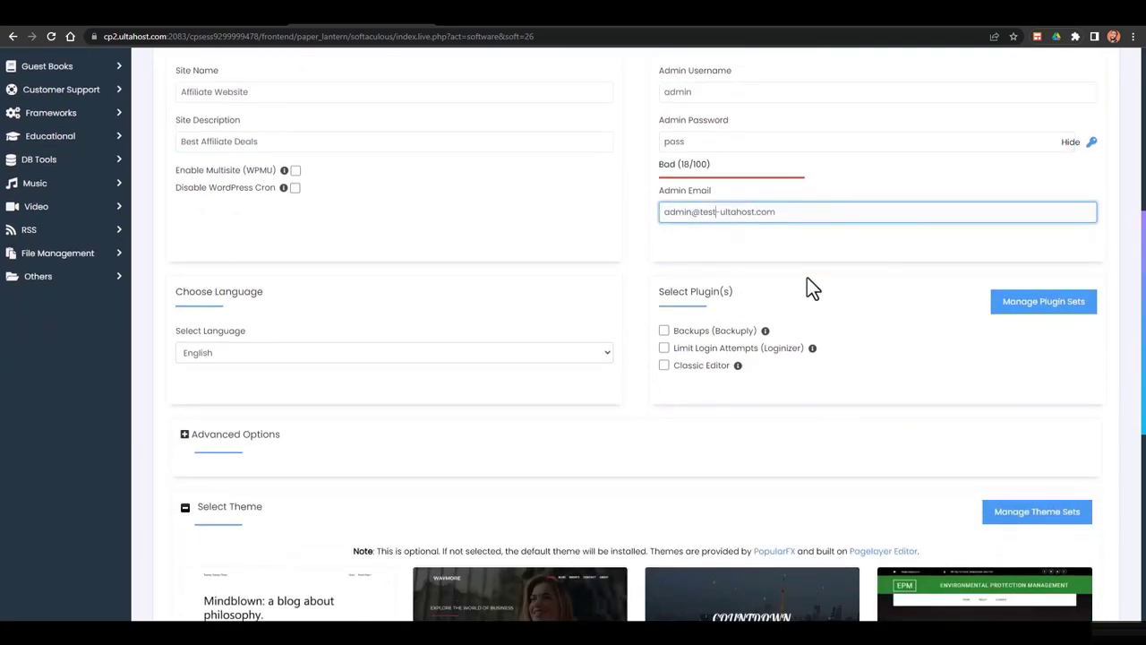
pyautogui.tripleClick(727, 213)
pyautogui.scroll(-2, 673, 309)
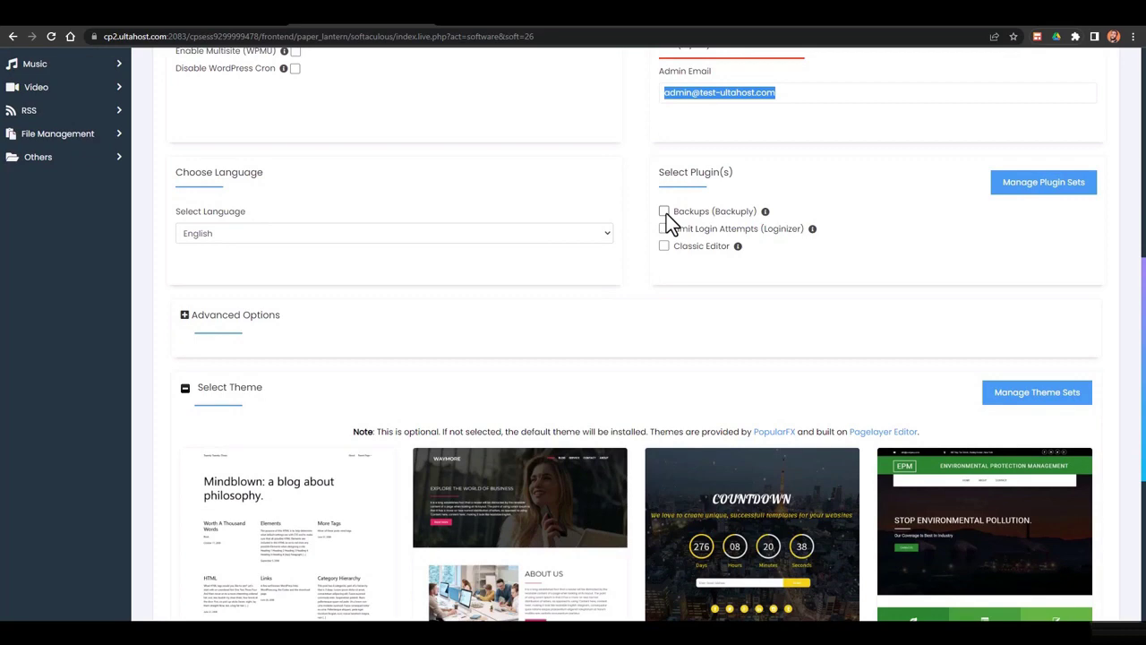
pyautogui.click(420, 197)
pyautogui.scroll(3, 729, 225)
pyautogui.scroll(-2, 653, 217)
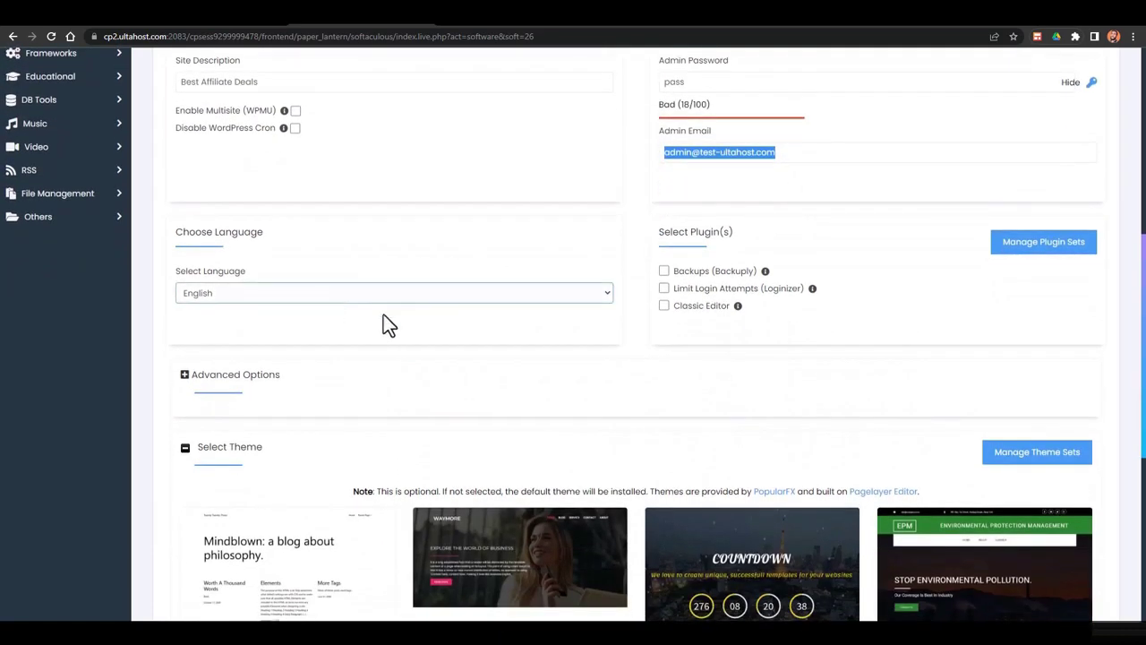
pyautogui.scroll(-3, 384, 322)
# Look at the advanced database and backup options, then hide them again
pyautogui.click(219, 140)
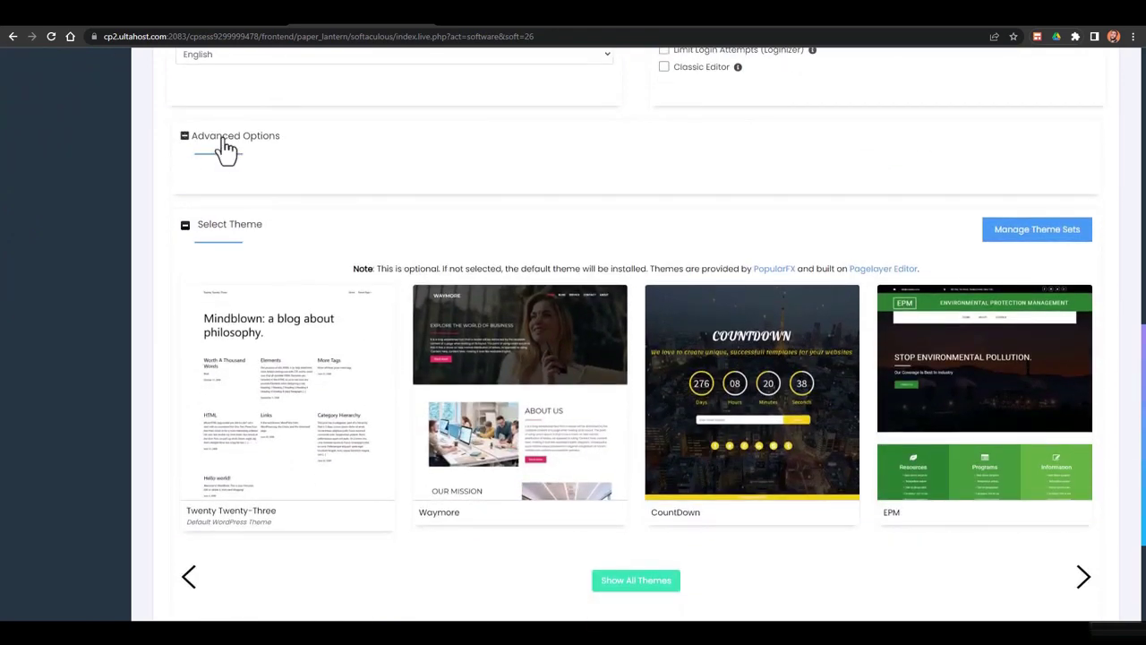
pyautogui.click(212, 148)
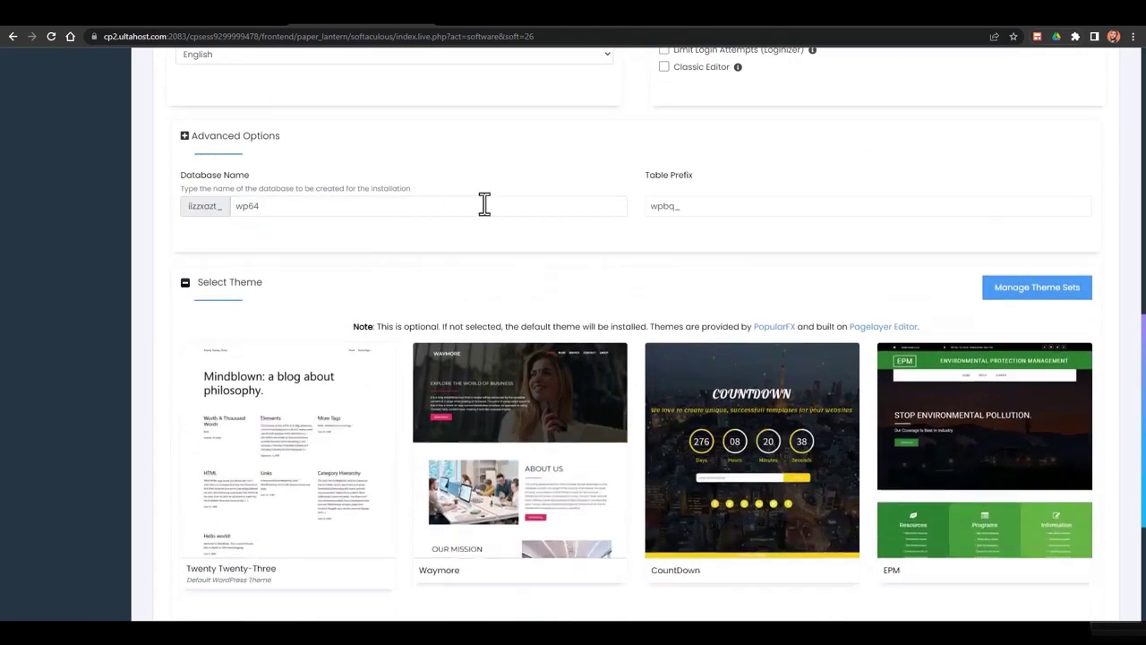
pyautogui.scroll(-3, 492, 236)
pyautogui.scroll(2, 488, 237)
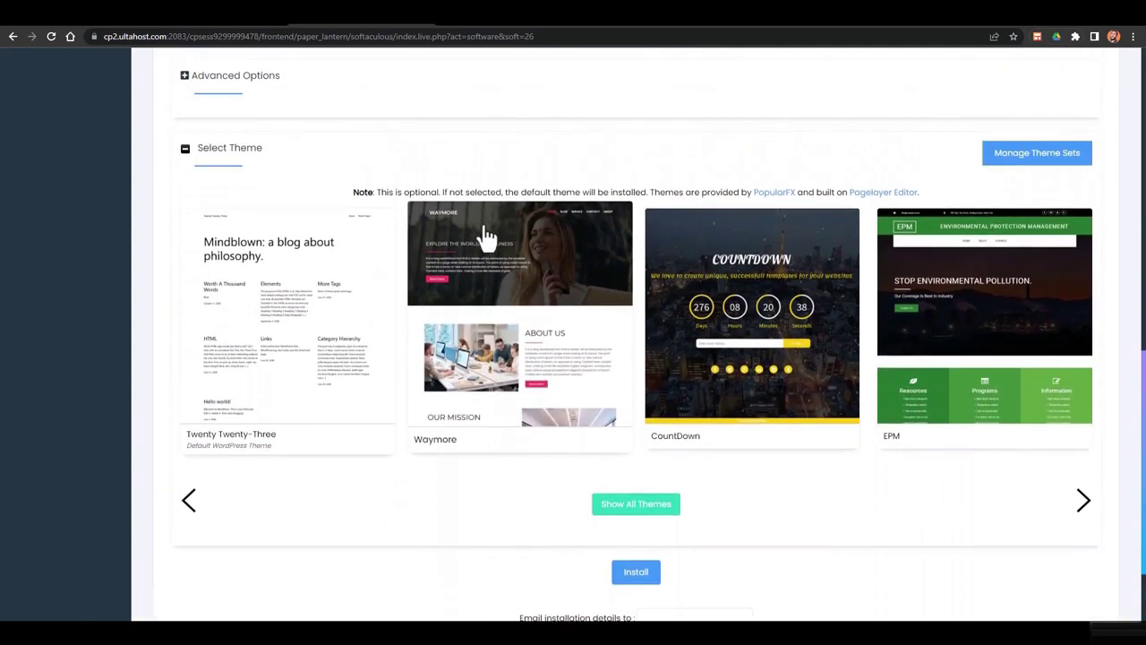
pyautogui.scroll(-2, 532, 242)
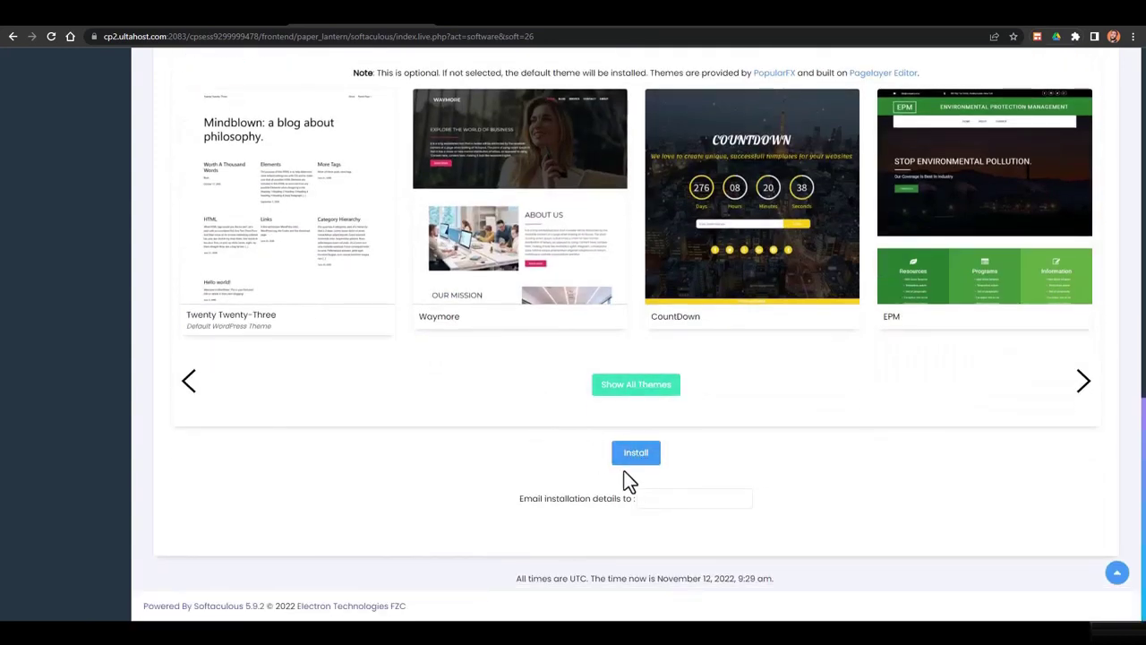
# Choose the autofilled e-mail for installation details and install WordPress
pyautogui.click(641, 498)
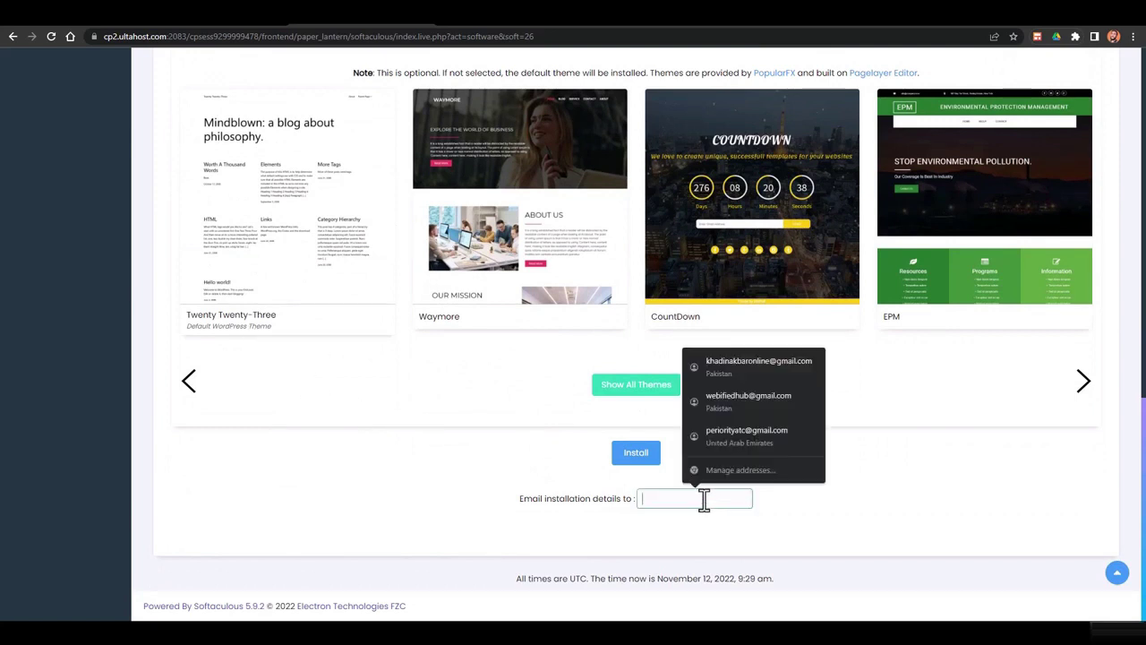
pyautogui.click(737, 369)
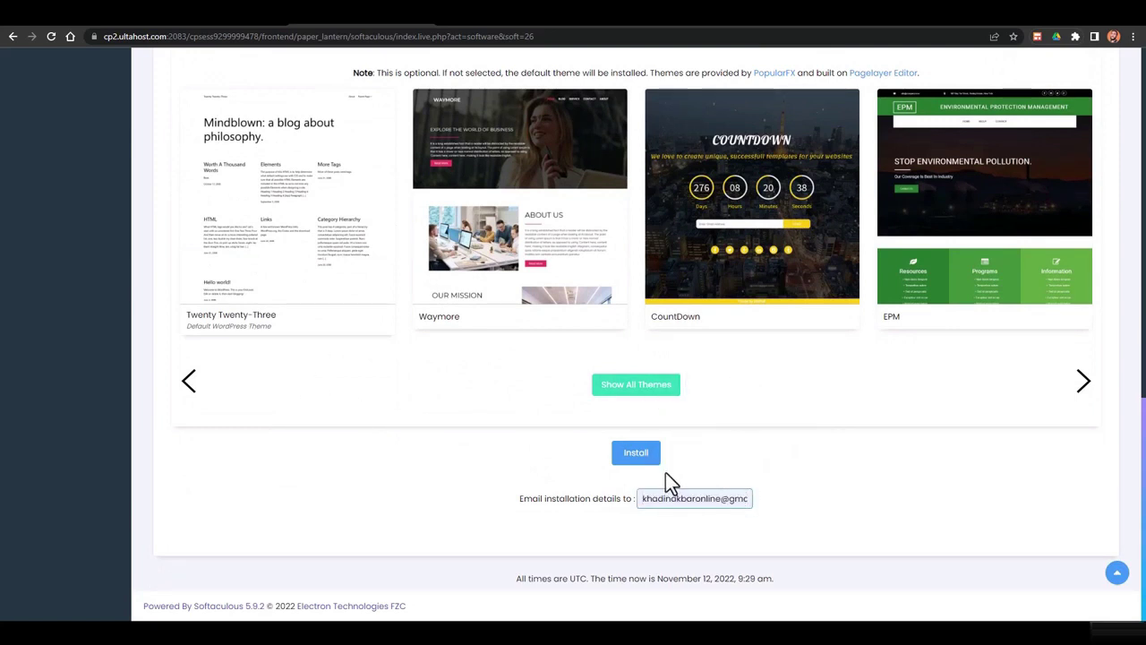
pyautogui.click(638, 455)
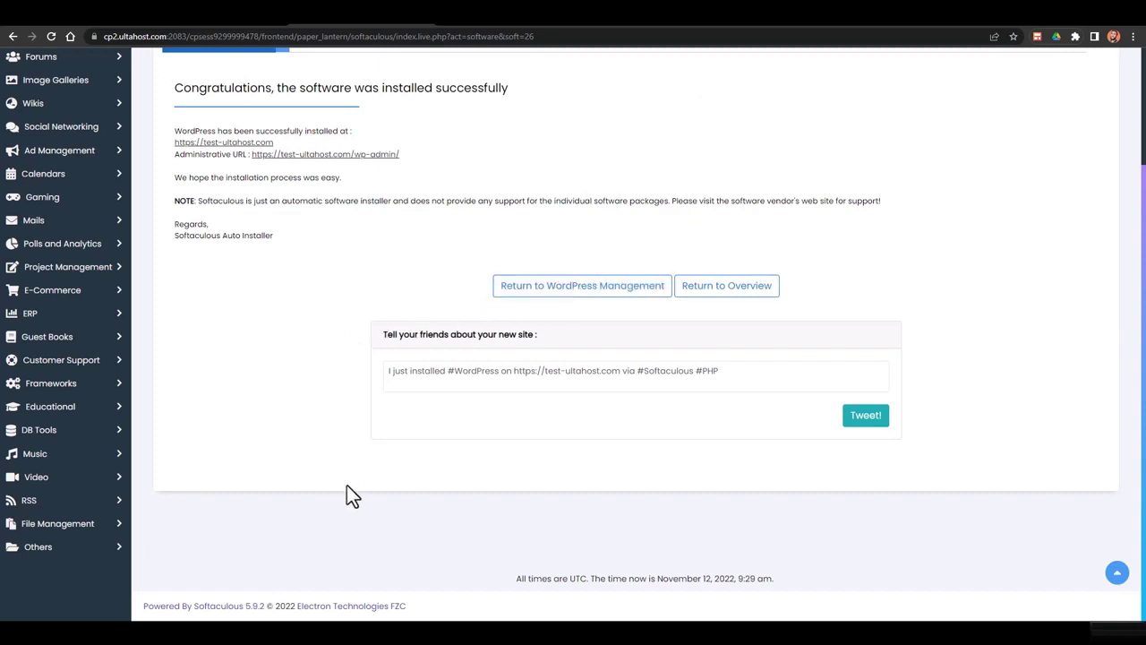
# Open the site's /wp-admin/ dashboard, dismiss the lookalike-domain warning, and return to Softaculous
pyautogui.click(369, 156)
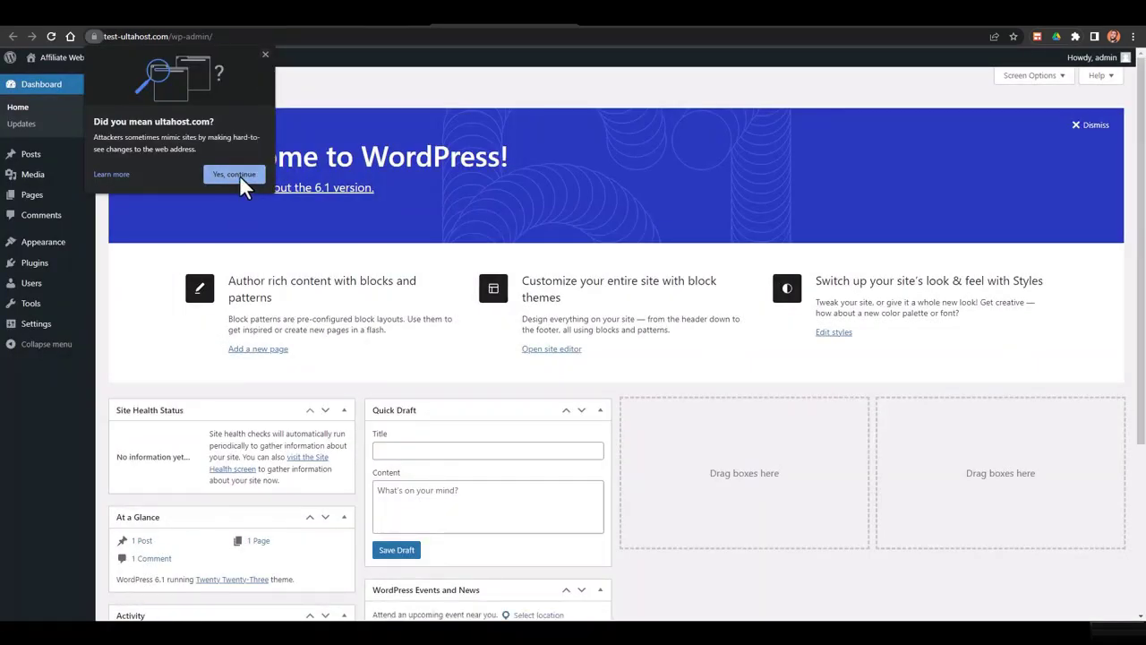
pyautogui.click(265, 56)
pyautogui.scroll(-2, 380, 220)
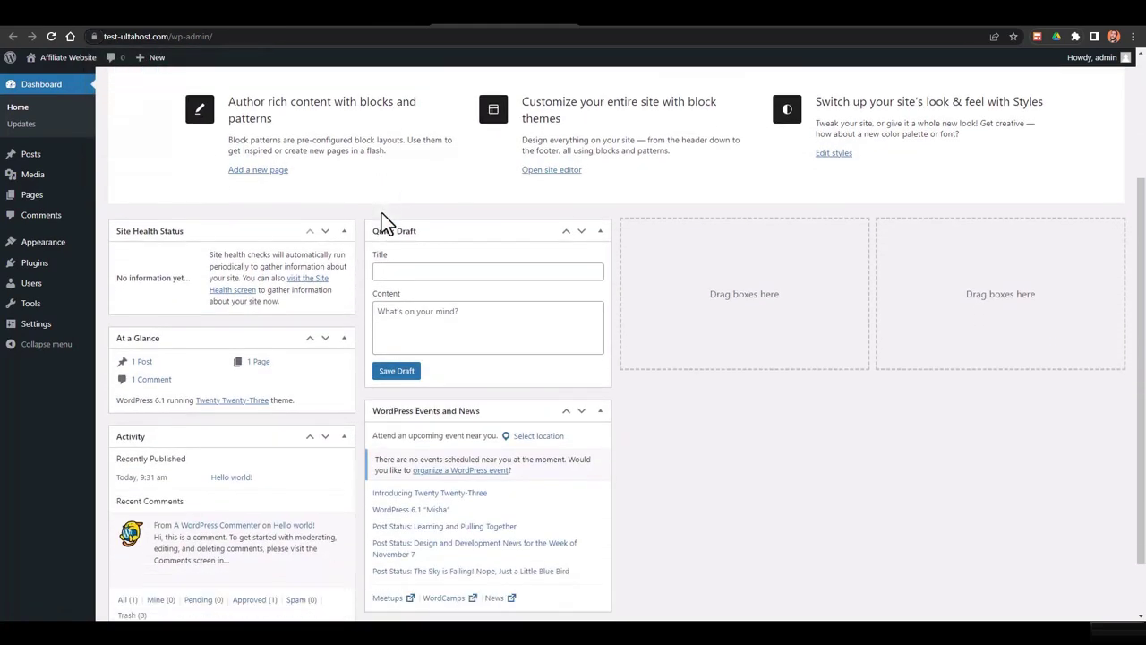
pyautogui.click(413, 24)
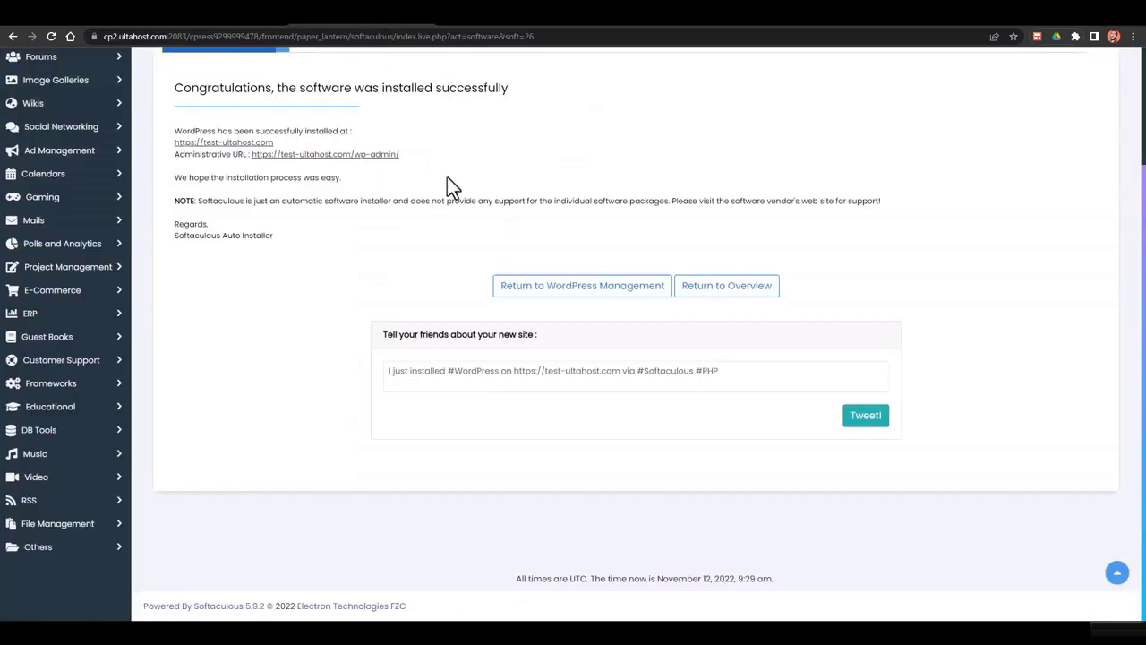
pyautogui.click(326, 156)
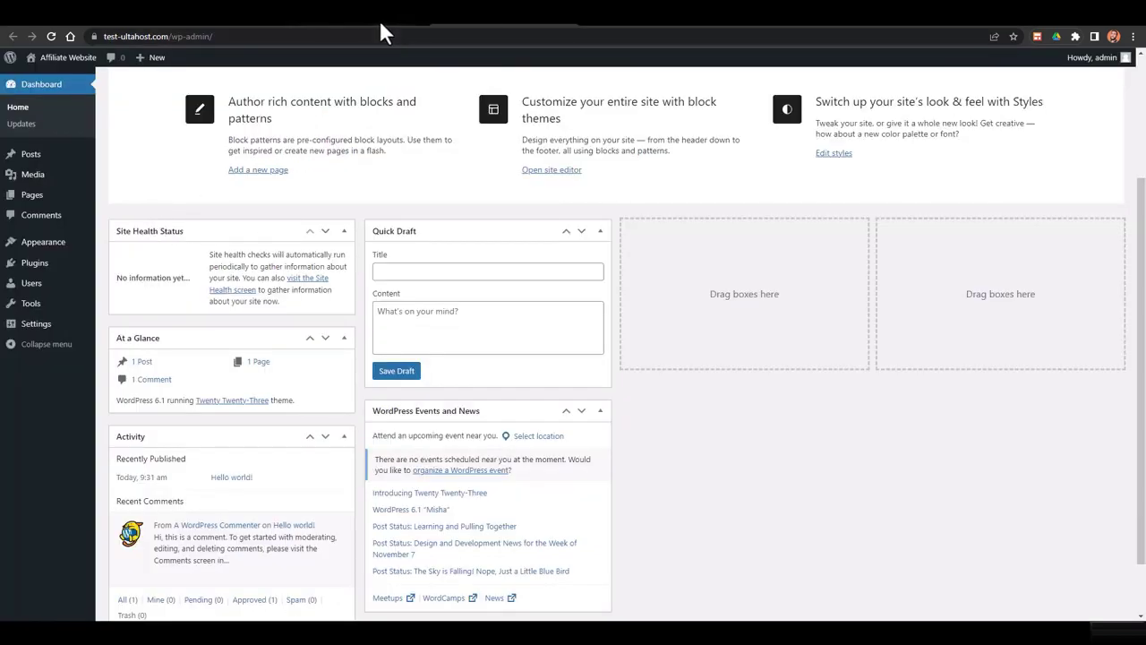
pyautogui.moveTo(1112, 64)
pyautogui.click(355, 31)
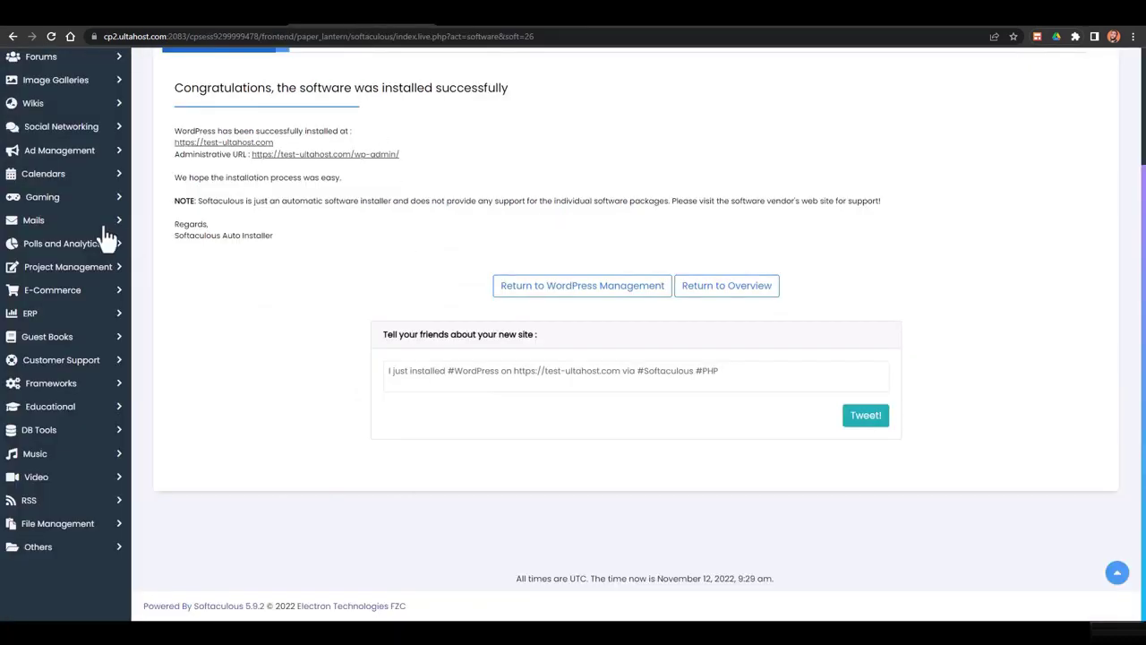
pyautogui.scroll(3, 106, 235)
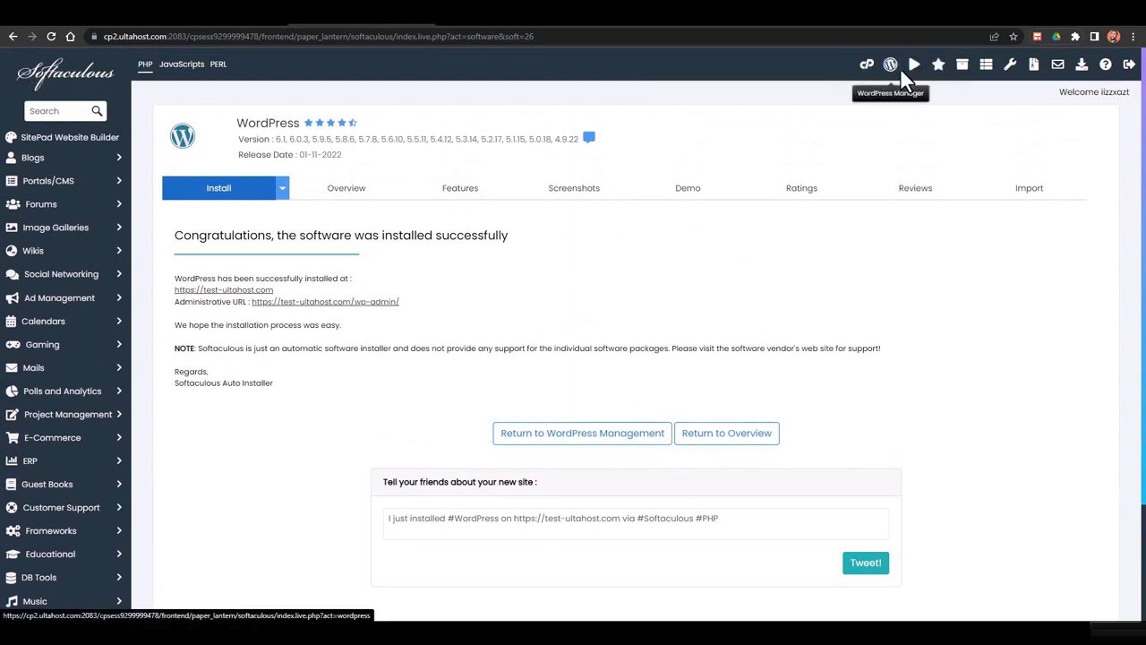
# Open the edit page for the test-ultahost.com WordPress installation from All Installations
pyautogui.click(964, 68)
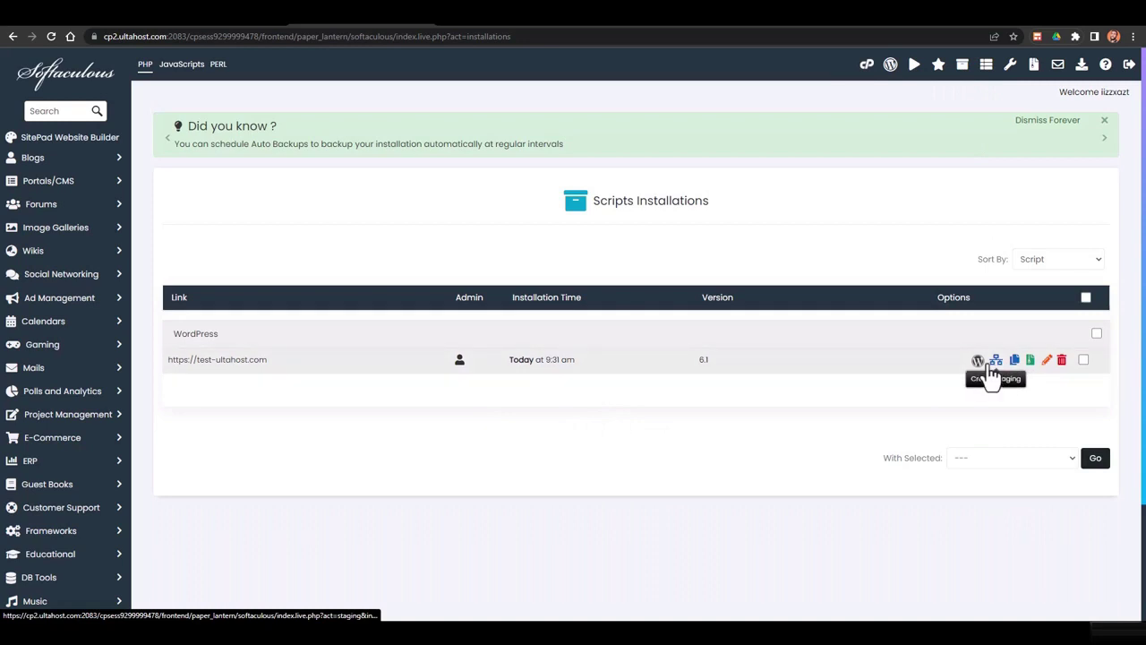
pyautogui.click(1044, 363)
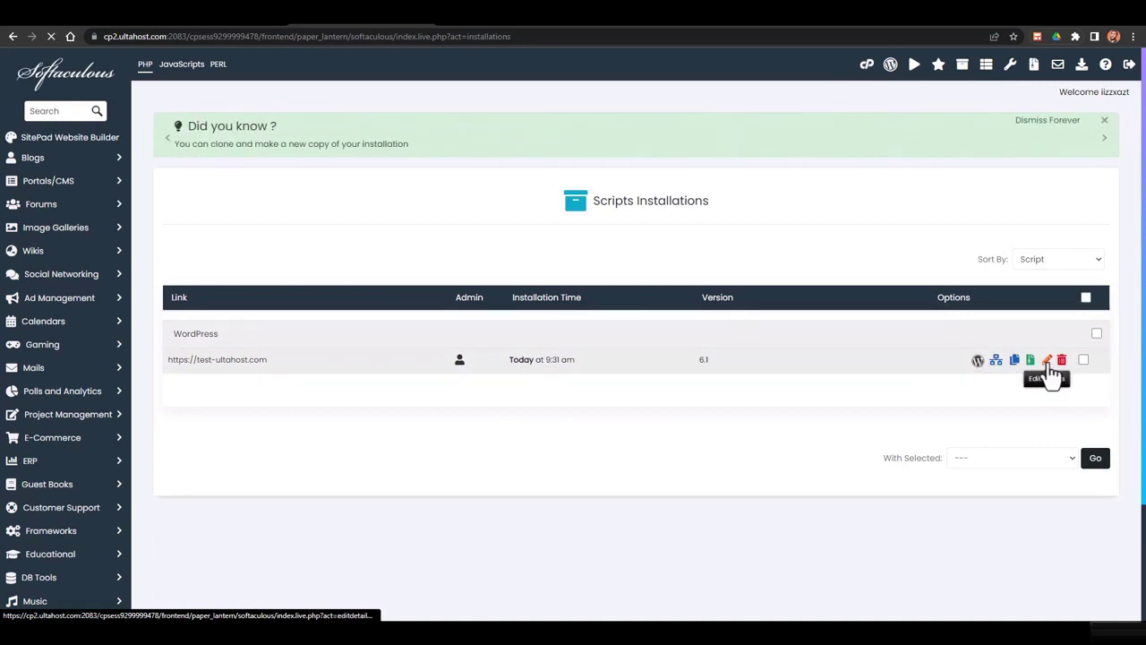
pyautogui.scroll(-3, 815, 331)
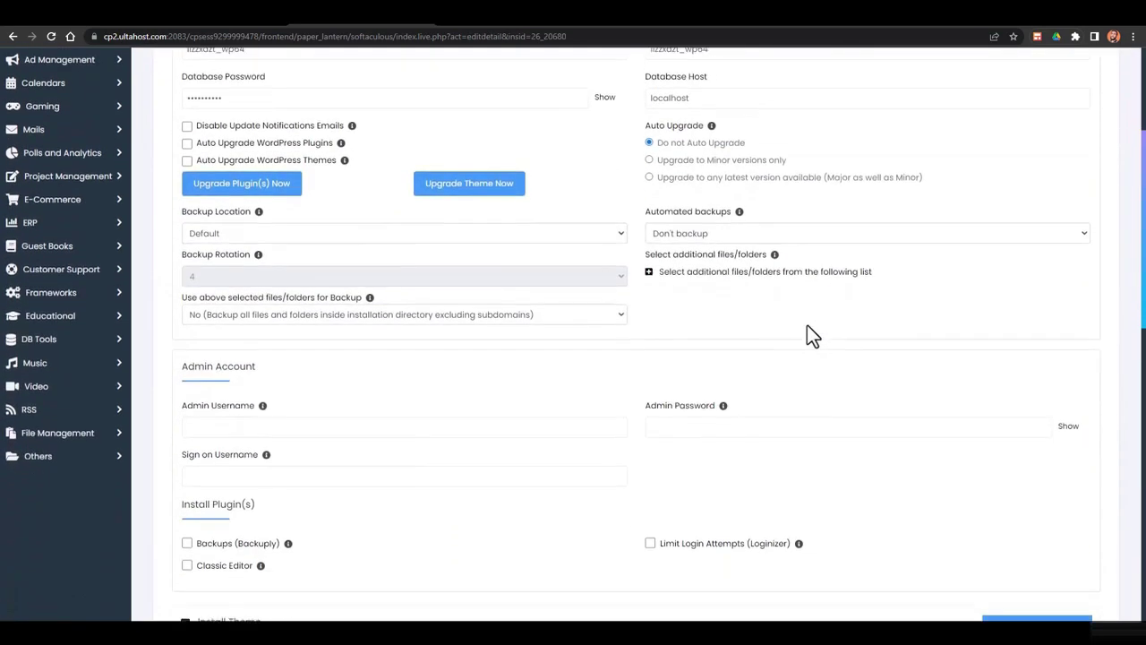
pyautogui.scroll(-2, 249, 334)
# Check the admin username and password fields and add the Limit Login Attempts (Loginizer) plugin
pyautogui.click(242, 250)
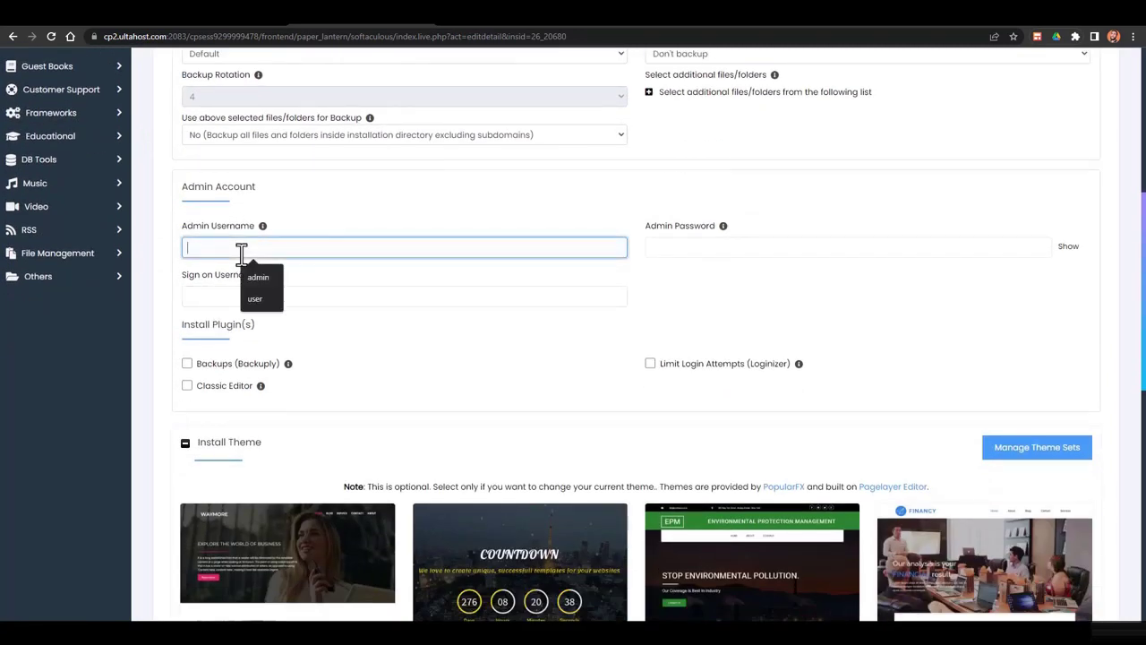
pyautogui.click(752, 249)
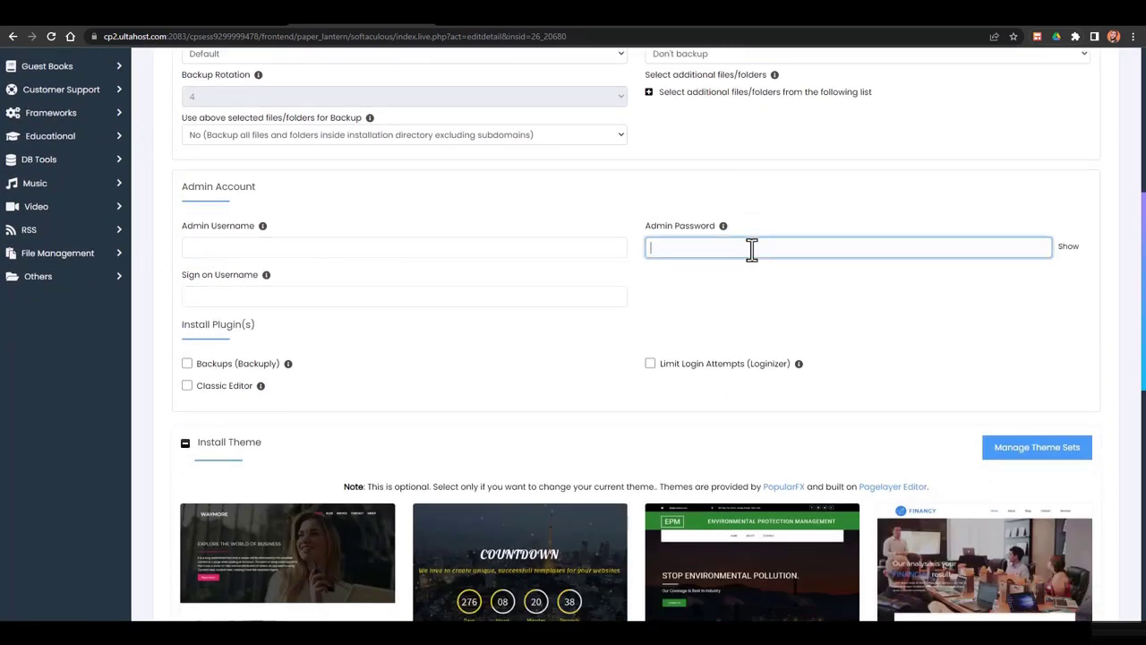
pyautogui.scroll(-1, 652, 289)
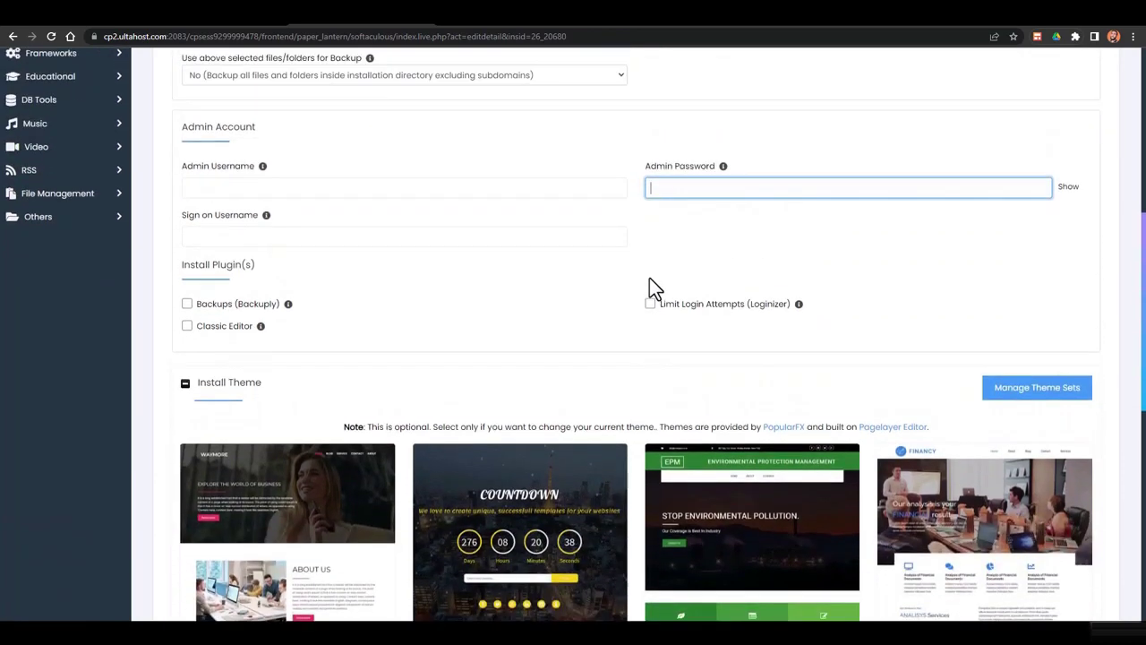
pyautogui.click(687, 310)
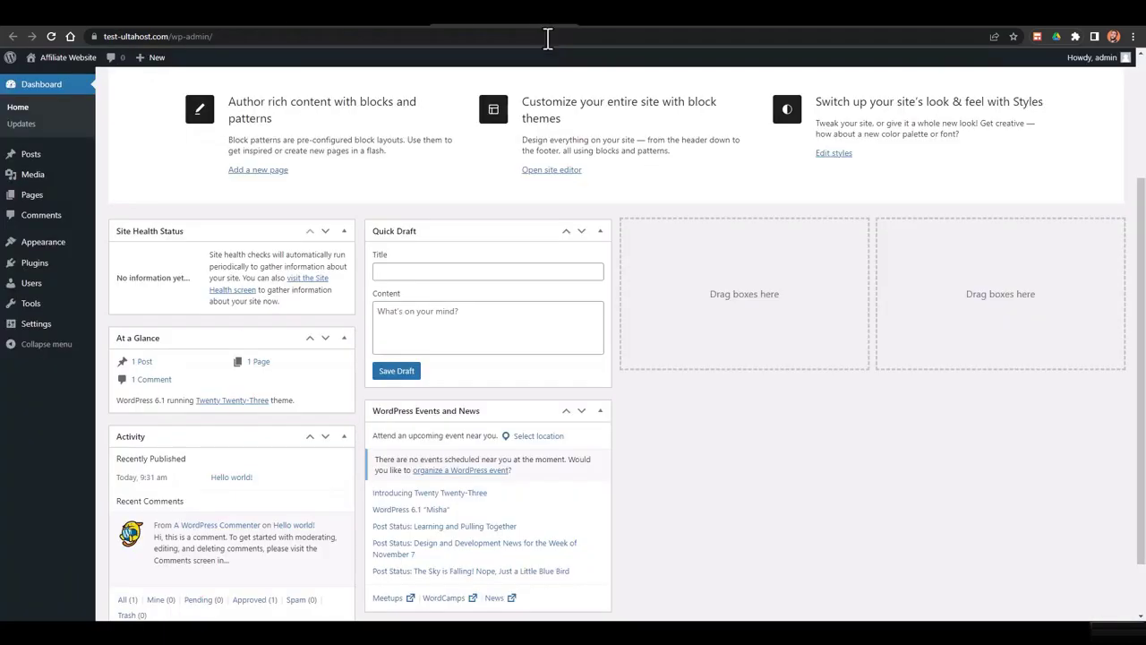
# Scroll down the Affiliate Website WordPress dashboard
pyautogui.scroll(-1, 550, 257)
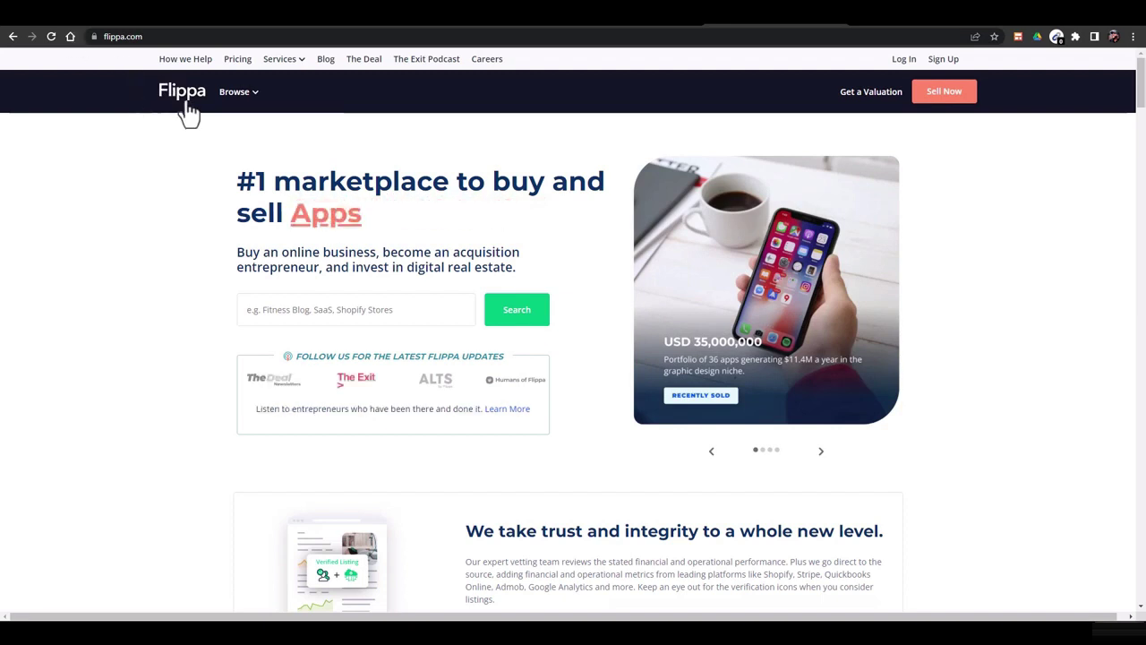
# Filter Flippa's for-sale websites to Content > Review and browse the 262 listings
pyautogui.moveTo(247, 100)
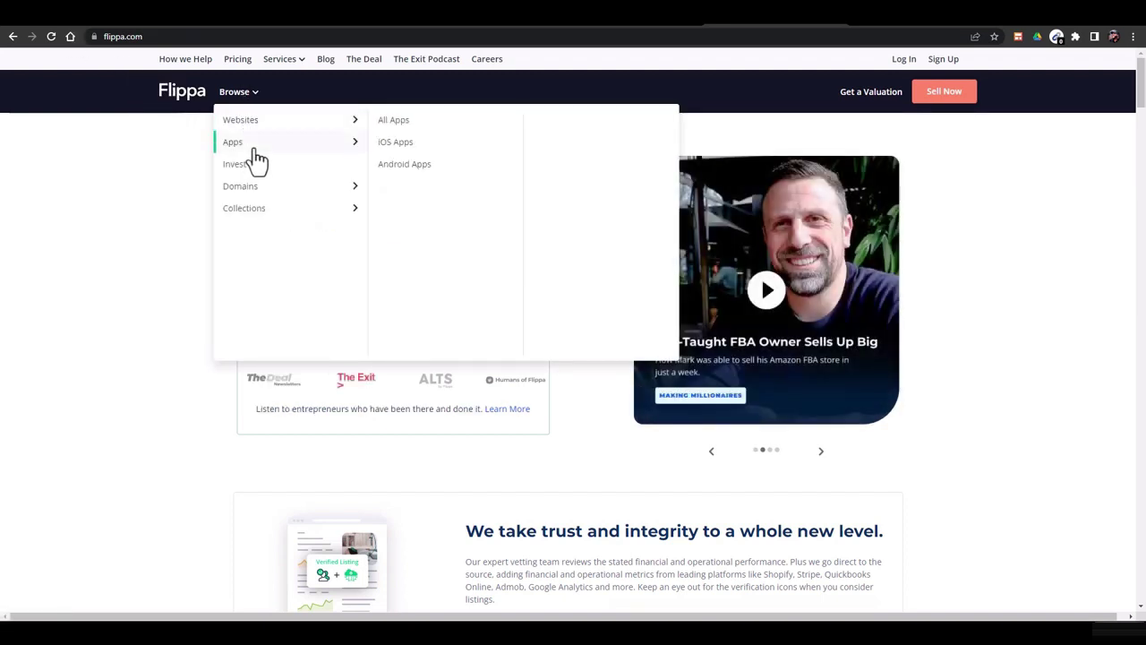
pyautogui.moveTo(231, 131)
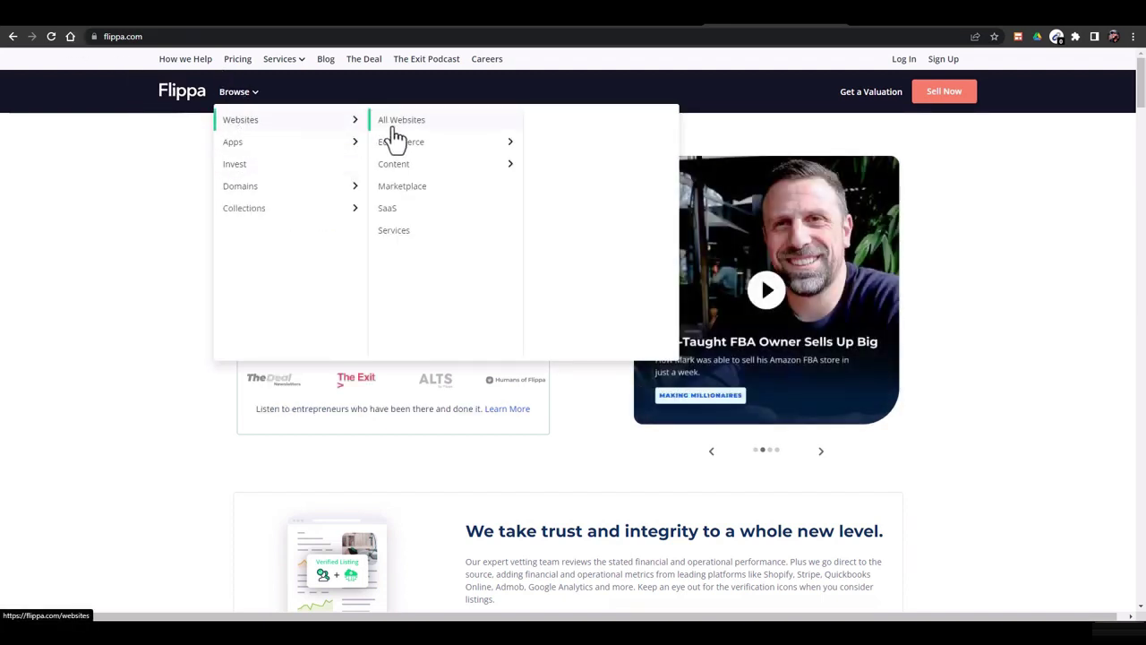
pyautogui.moveTo(397, 172)
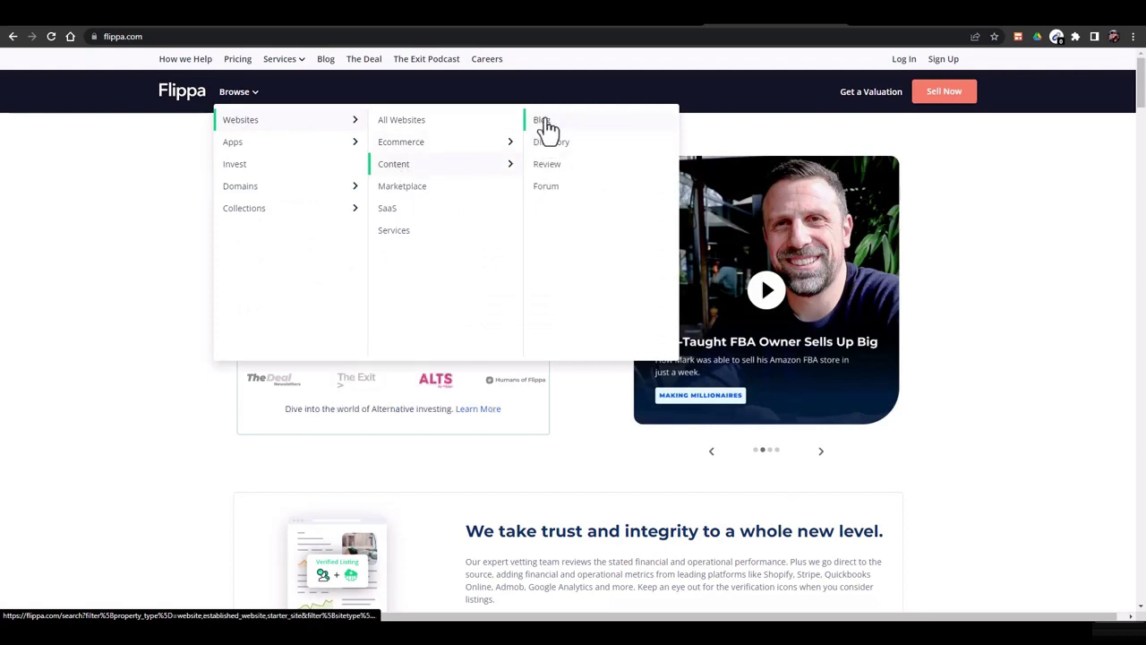
pyautogui.click(546, 165)
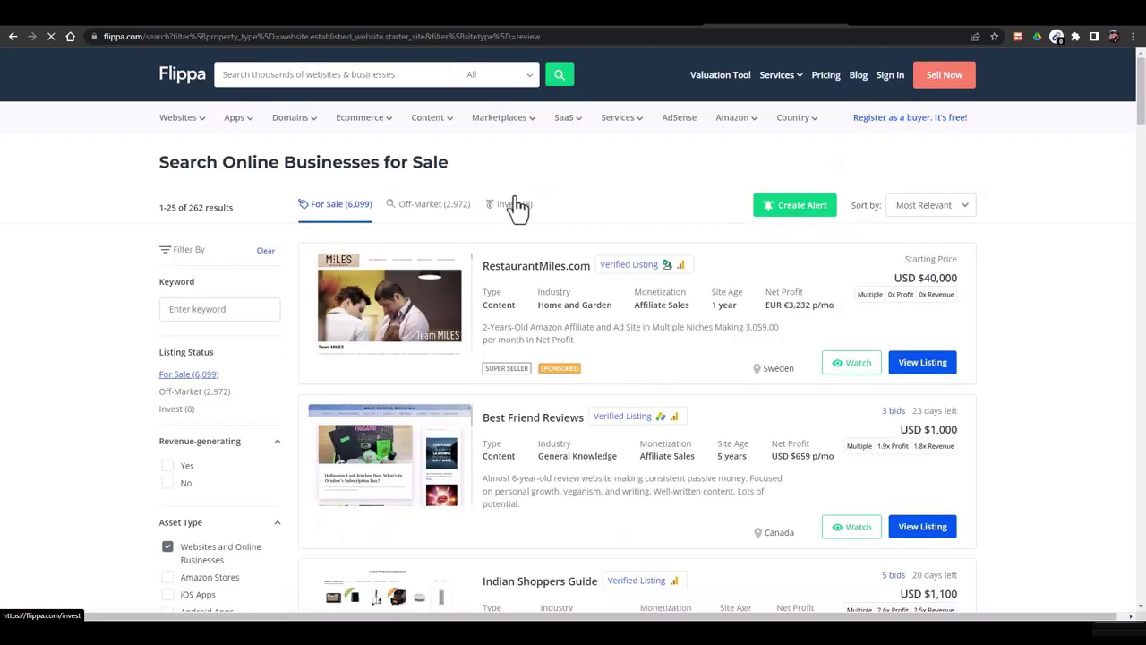
pyautogui.scroll(-2, 578, 217)
pyautogui.scroll(1, 576, 212)
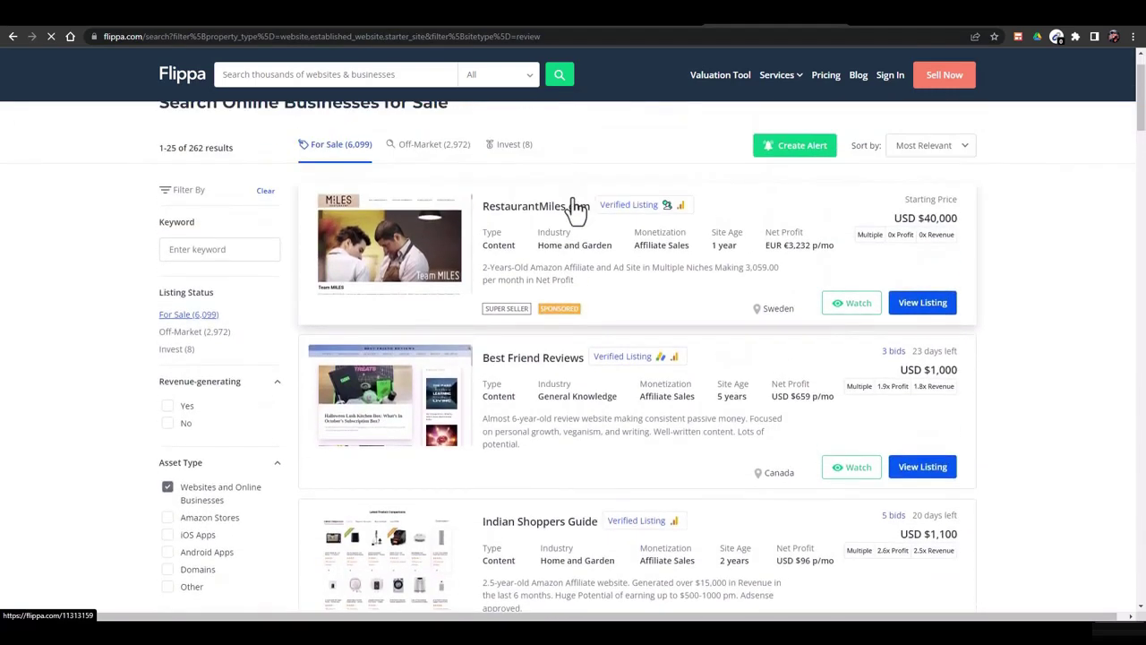
pyautogui.scroll(-1, 577, 211)
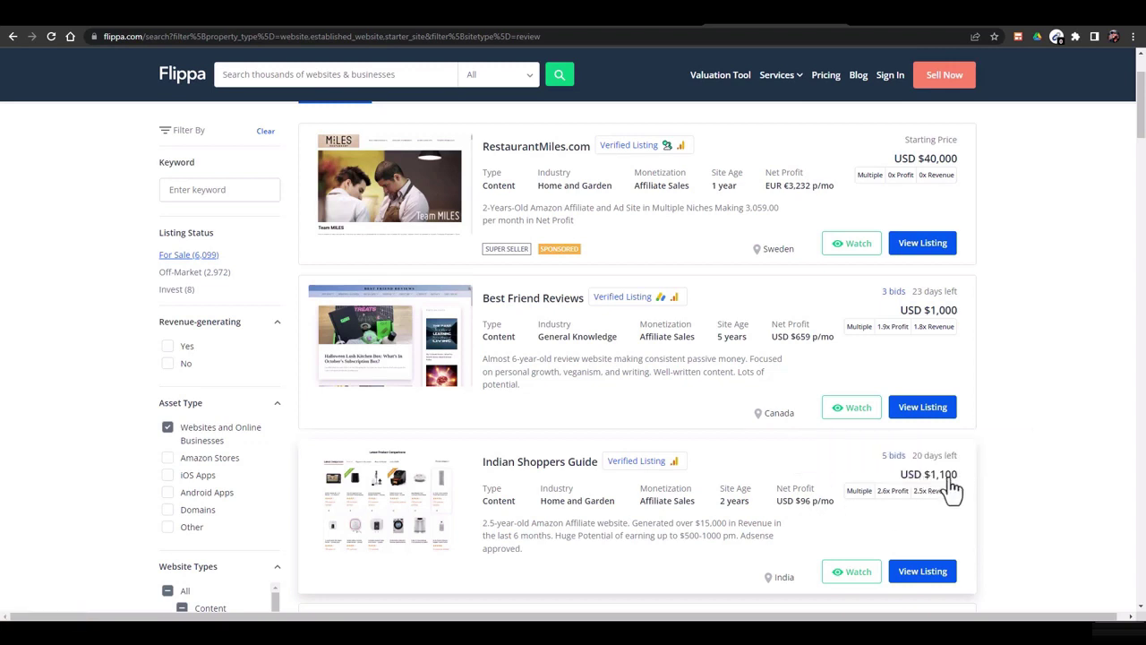
pyautogui.scroll(-6, 553, 452)
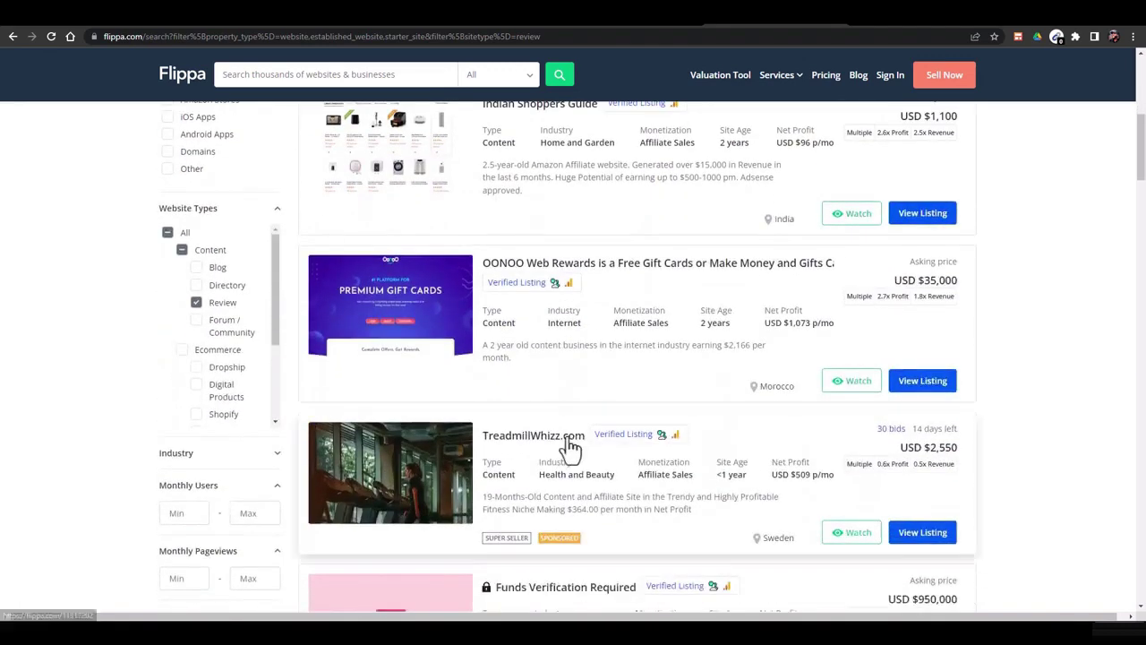
pyautogui.scroll(5, 609, 442)
pyautogui.scroll(2, 566, 435)
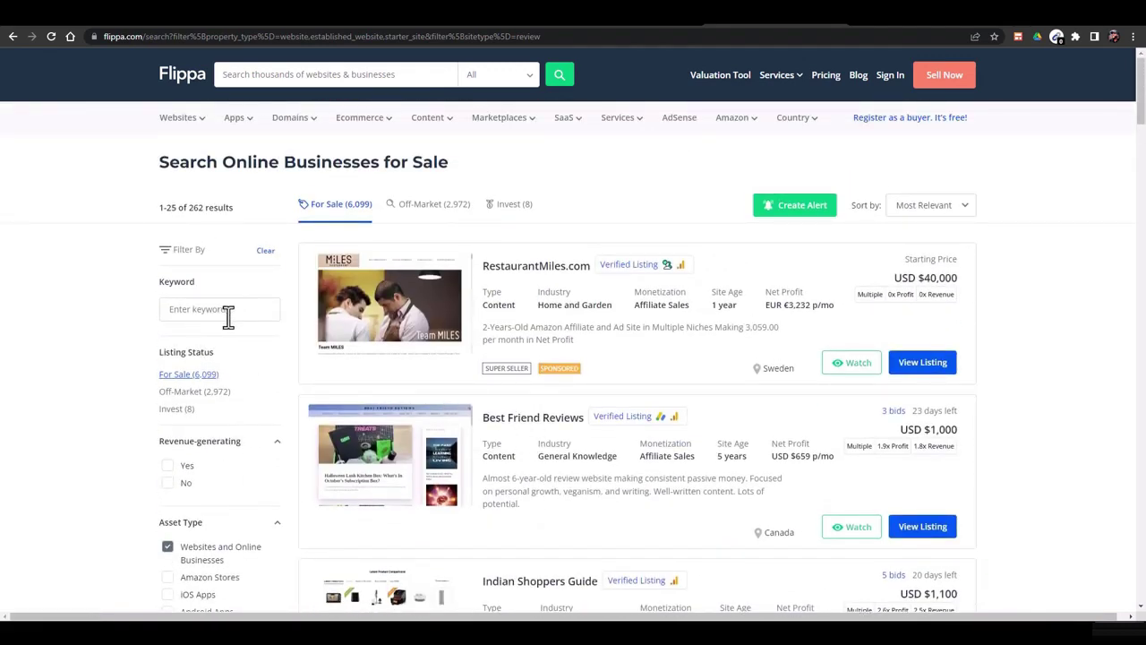
pyautogui.scroll(-2, 229, 318)
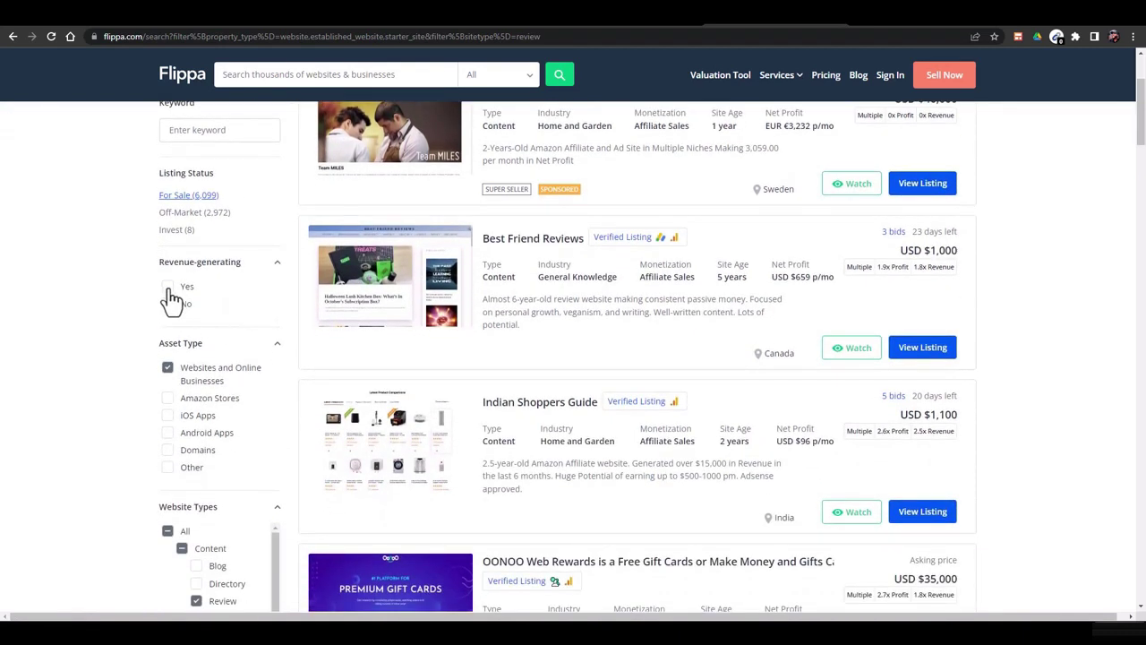
# Show only revenue-generating listings and add Blog to the website types
pyautogui.click(168, 288)
pyautogui.scroll(-1, 172, 366)
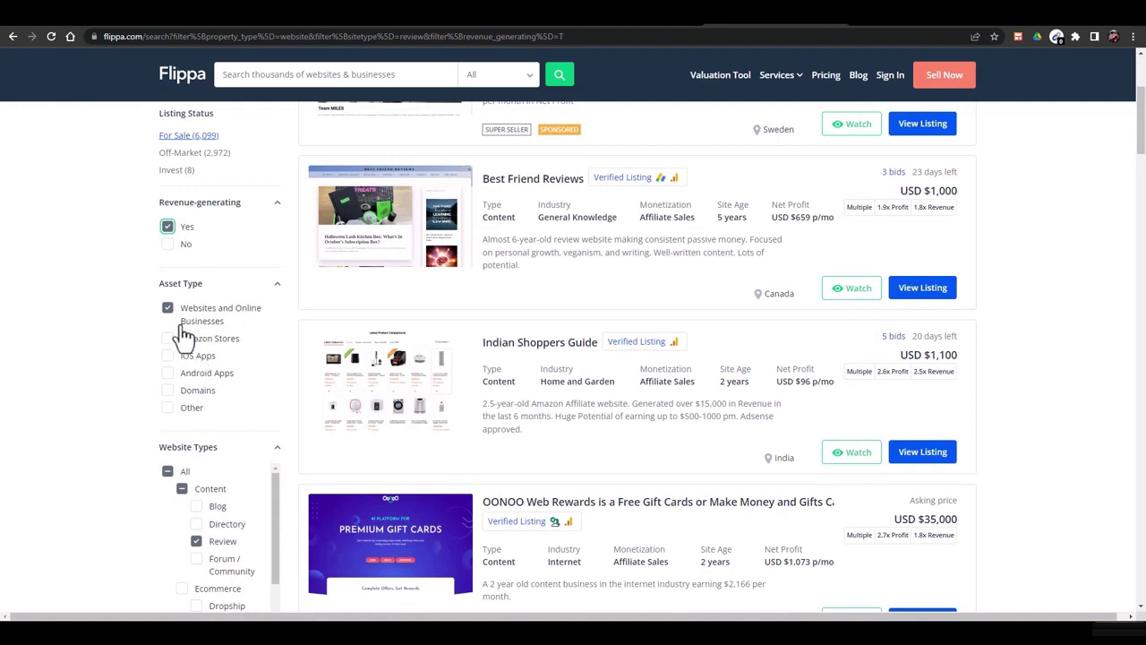
pyautogui.scroll(-2, 255, 372)
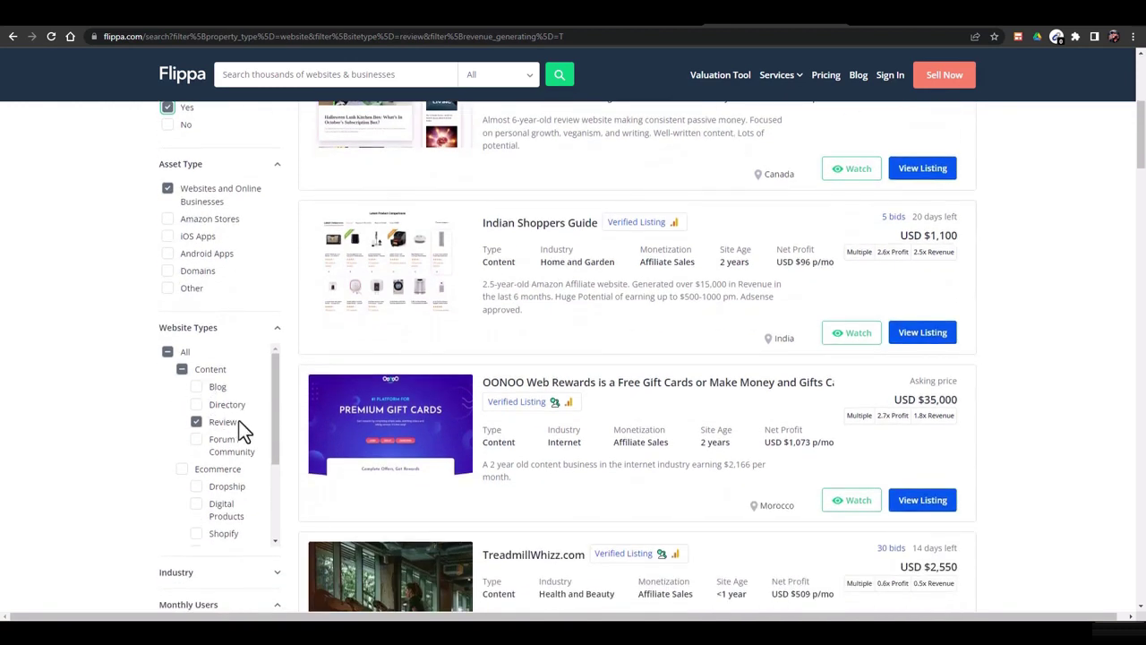
pyautogui.click(198, 389)
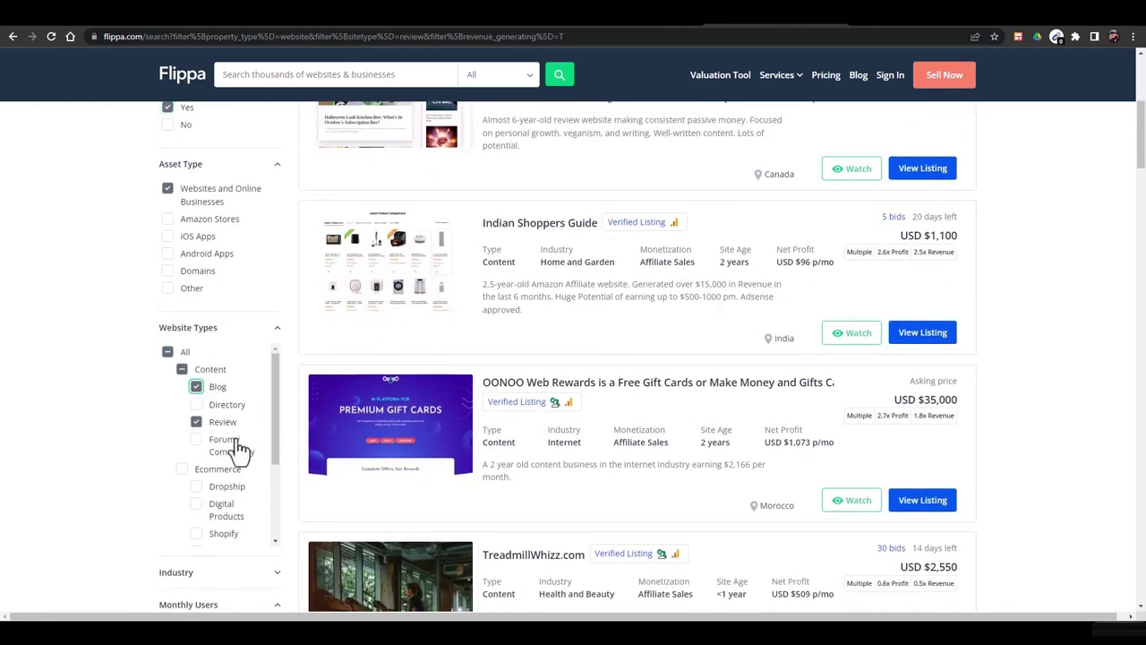
pyautogui.scroll(-1, 235, 443)
pyautogui.scroll(-5, 236, 440)
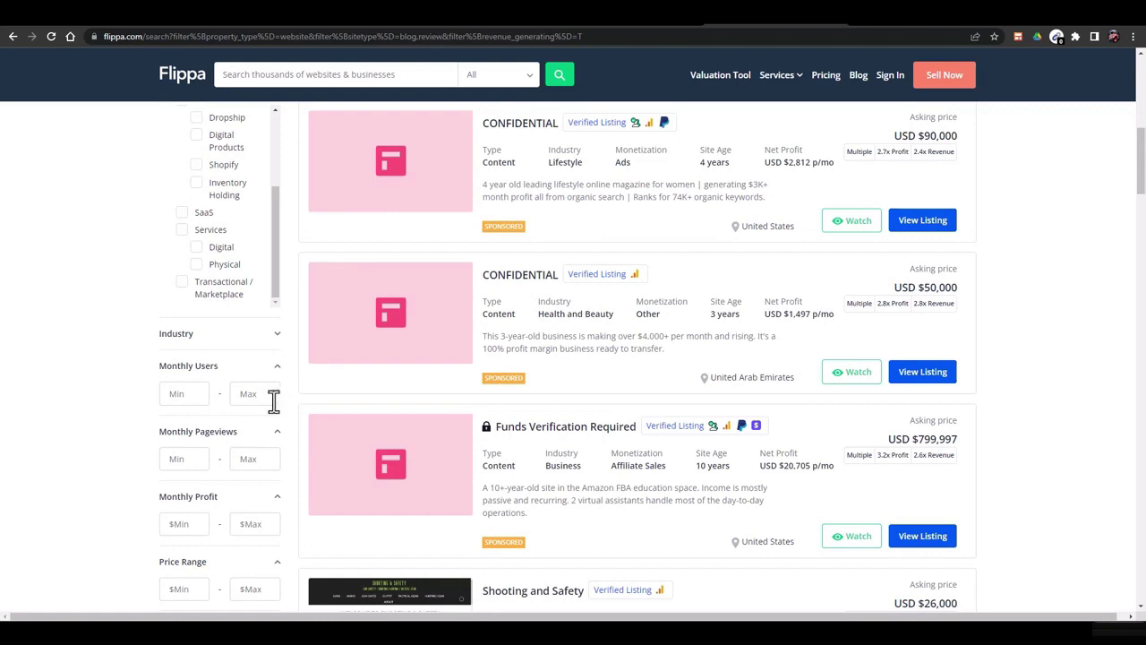
# Set a 1,000 minimum for monthly pageviews, removing the 10,000 monthly users minimum
pyautogui.click(190, 392)
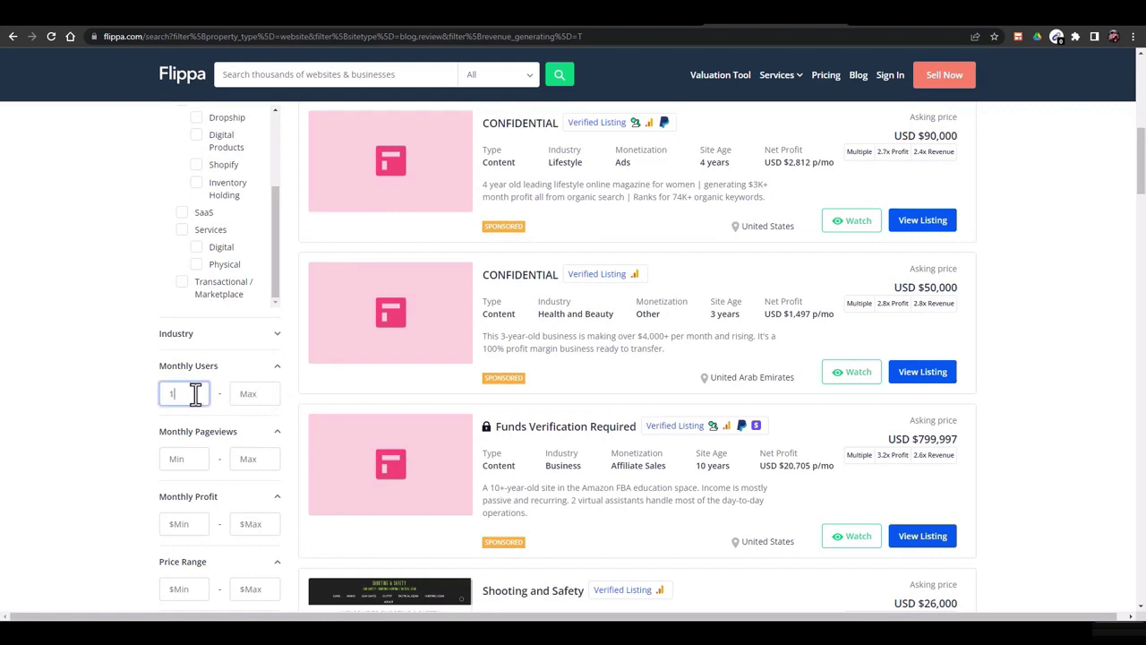
pyautogui.write('10,000')
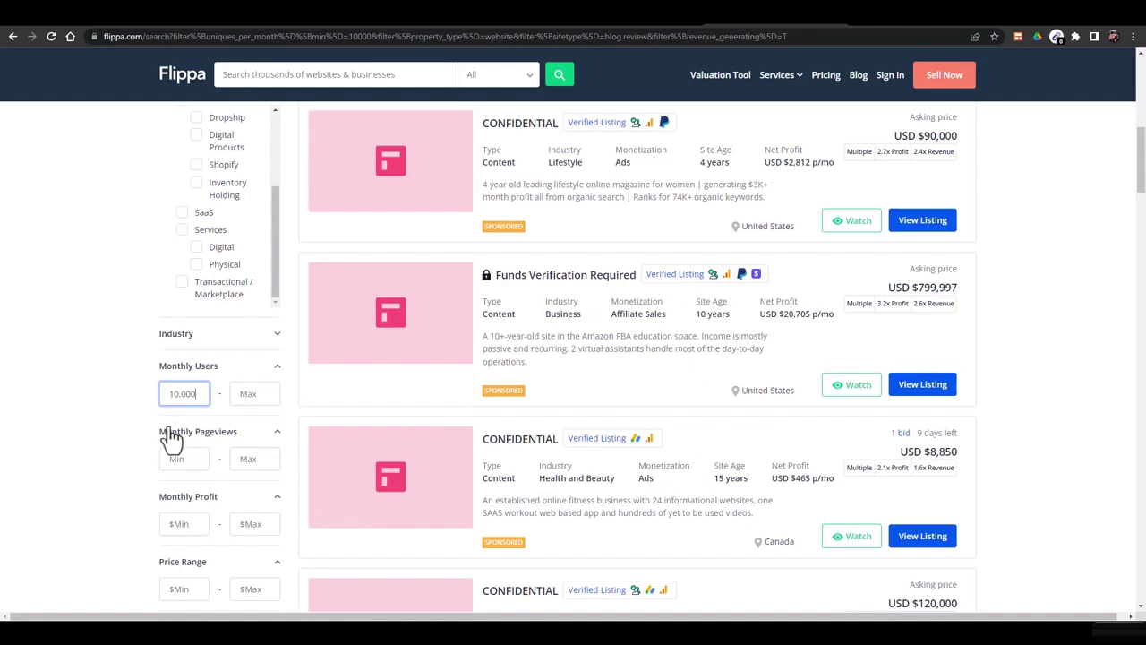
pyautogui.click(144, 376)
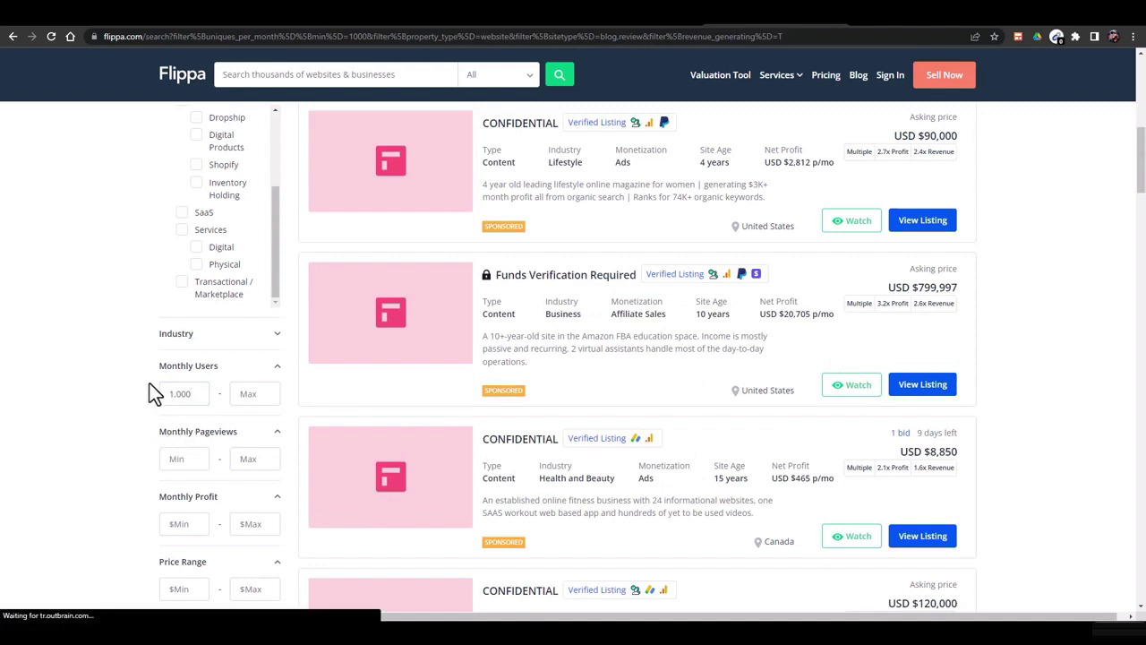
pyautogui.scroll(-2, 184, 409)
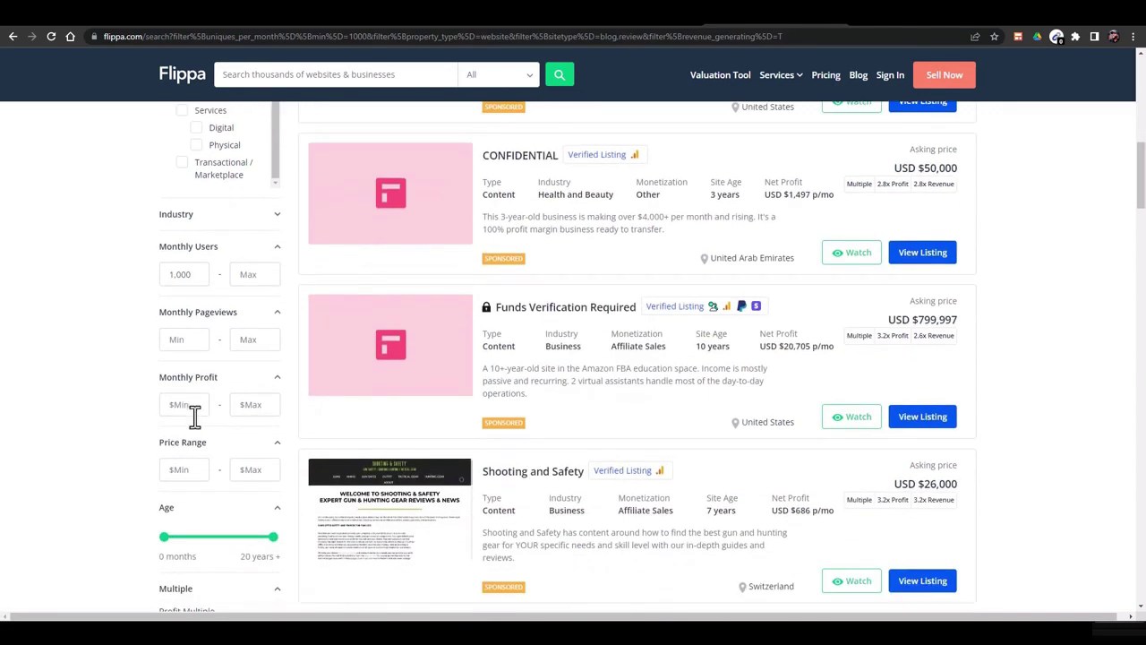
pyautogui.click(180, 344)
pyautogui.write('1000')
pyautogui.doubleClick(195, 275)
pyautogui.press('BackSpace')
# Cap the asking price at a maximum of 1,000
pyautogui.click(183, 404)
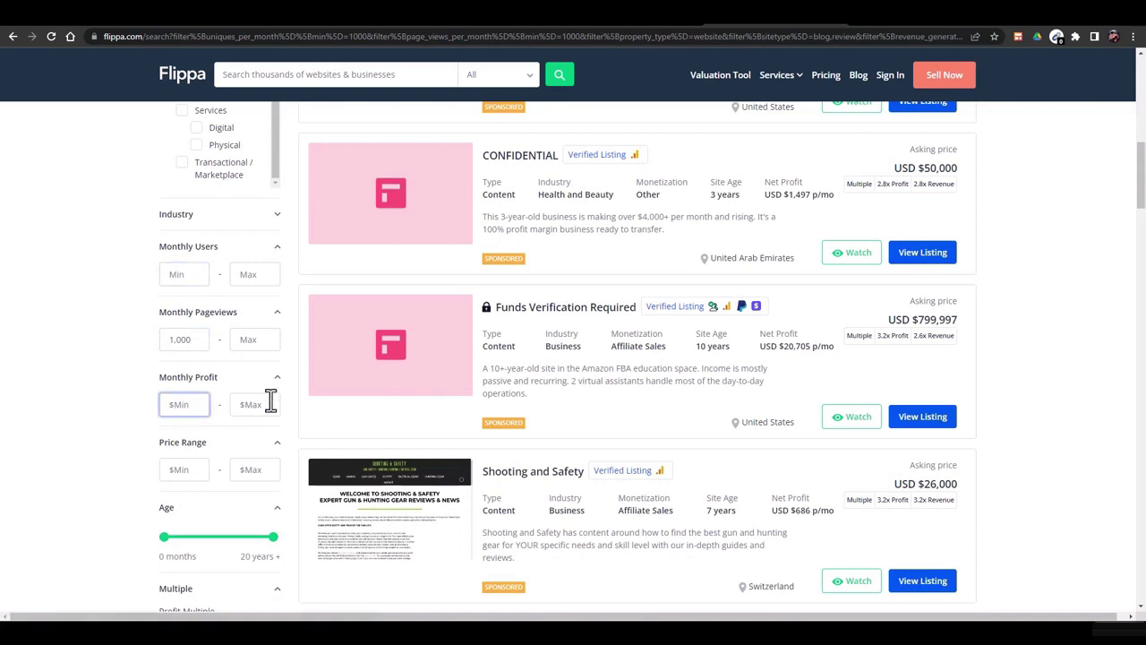
pyautogui.click(247, 405)
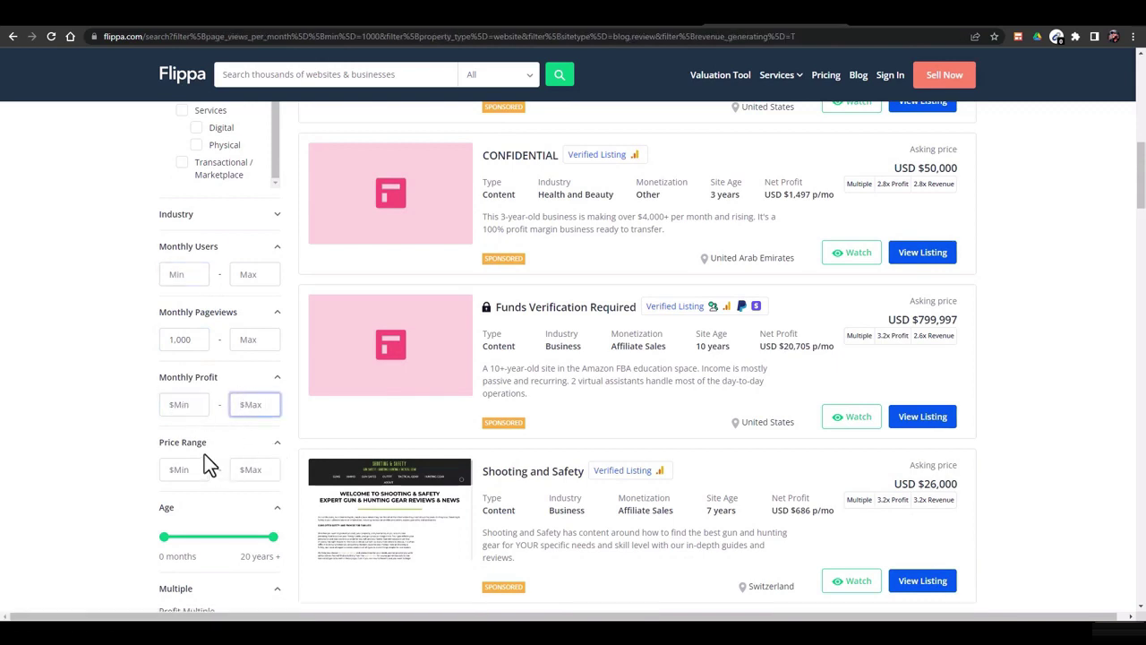
pyautogui.click(256, 469)
pyautogui.write('1,')
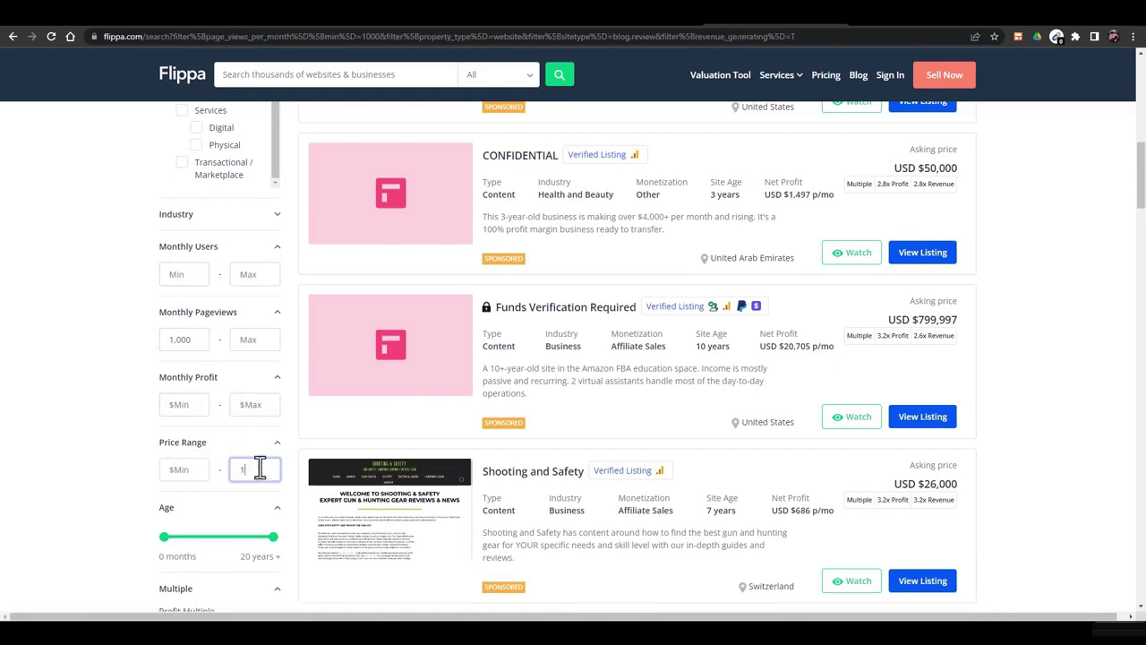
pyautogui.write('000')
pyautogui.click(122, 441)
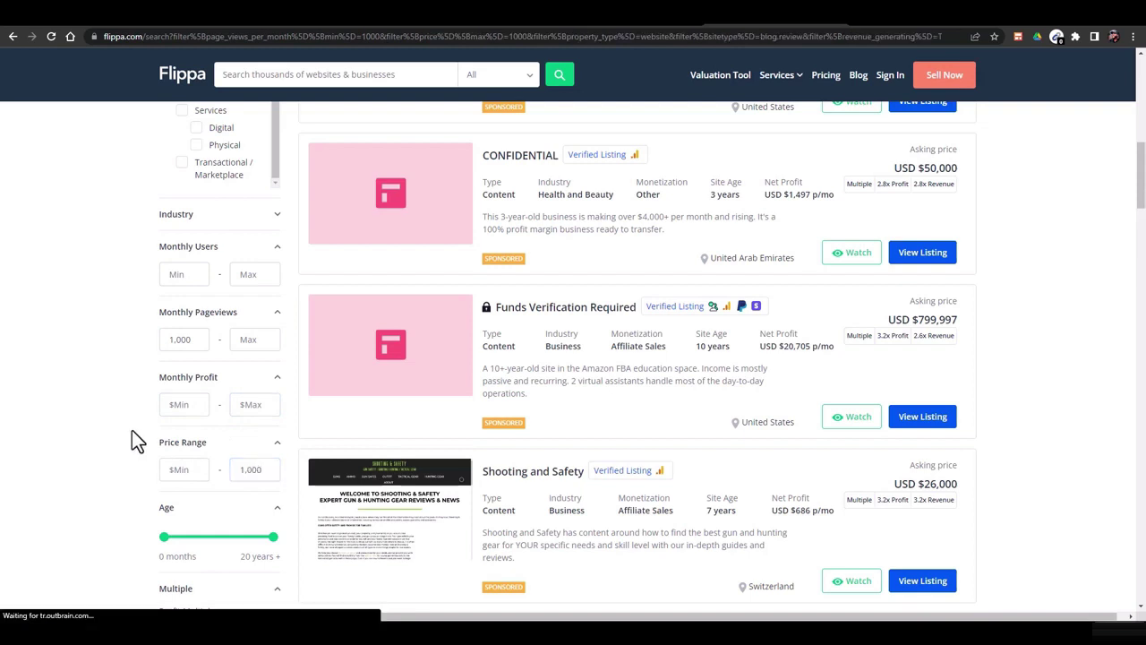
# Restrict the filtered Flippa website listings to Status: Open
pyautogui.scroll(-1, 131, 430)
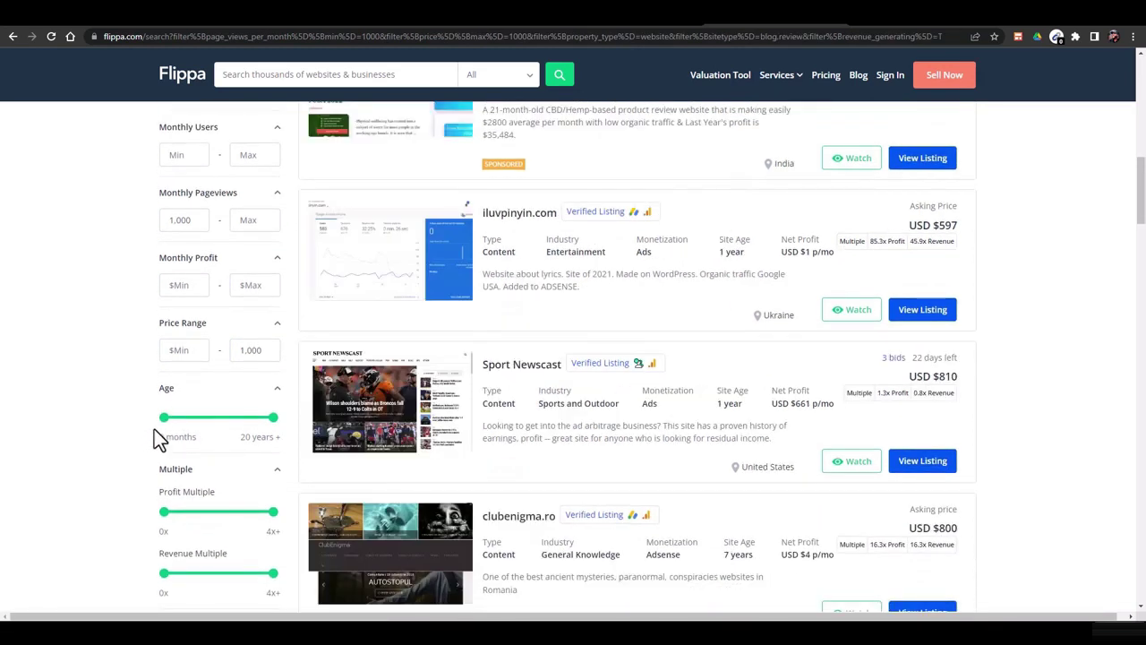
pyautogui.scroll(-2, 236, 458)
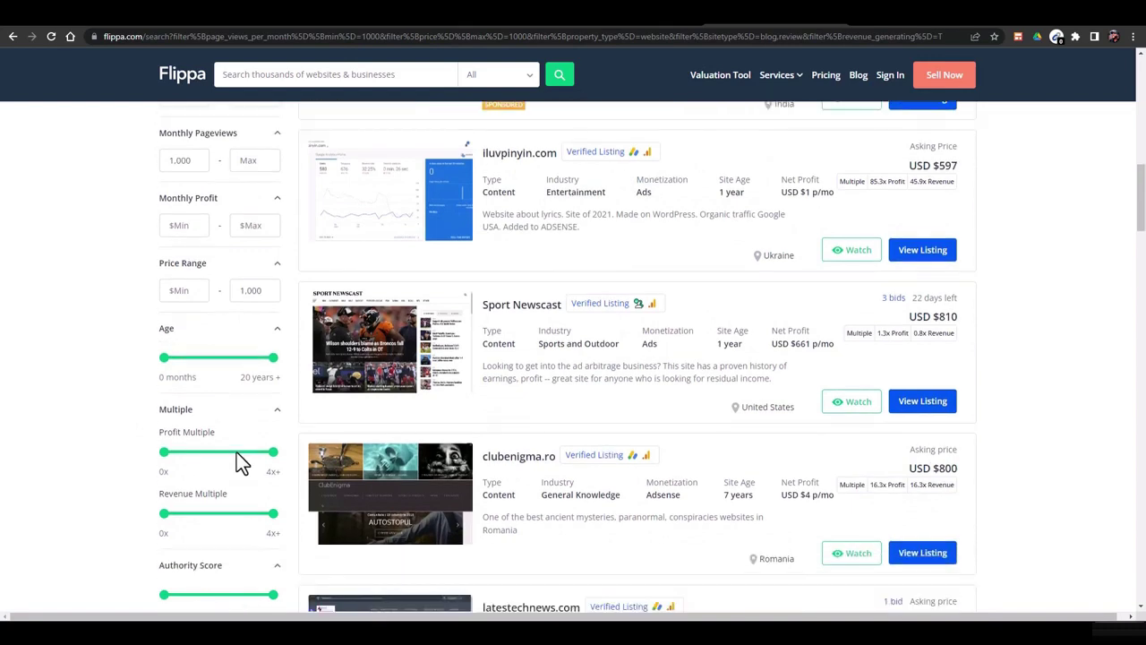
pyautogui.scroll(-1, 201, 496)
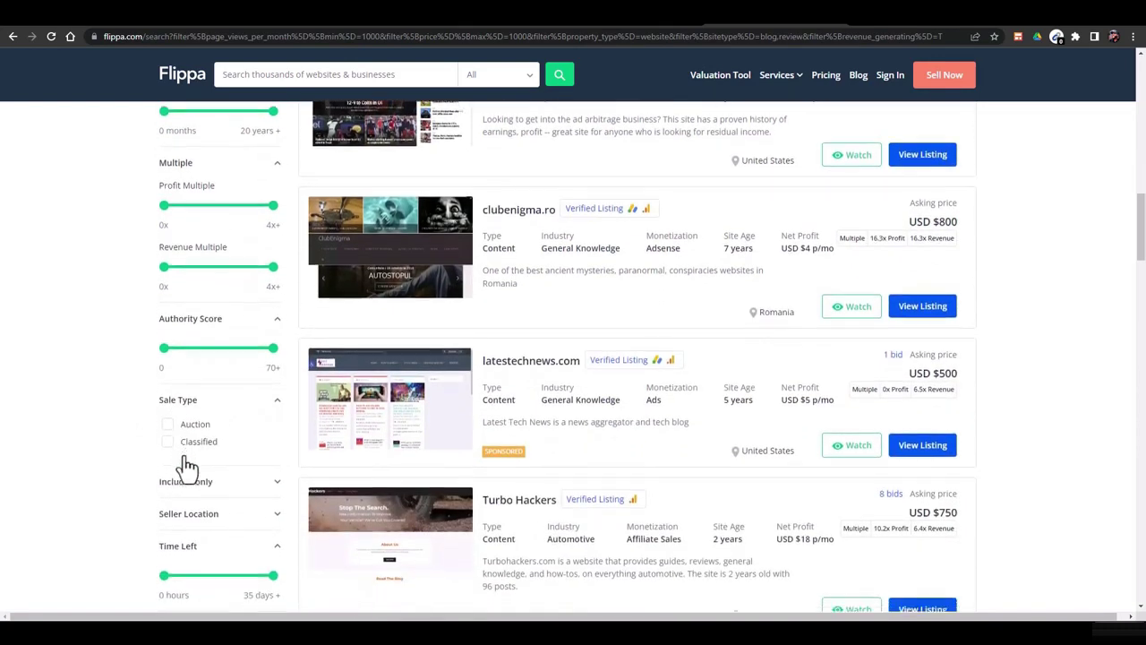
pyautogui.scroll(-1, 185, 466)
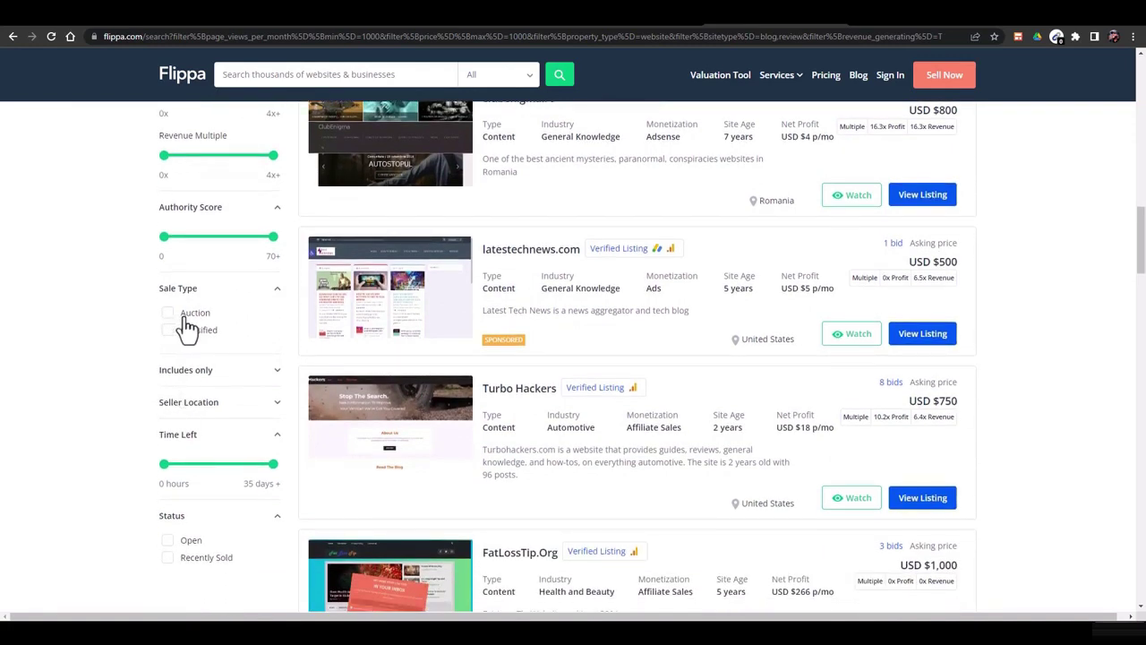
pyautogui.scroll(-1, 220, 354)
pyautogui.click(266, 314)
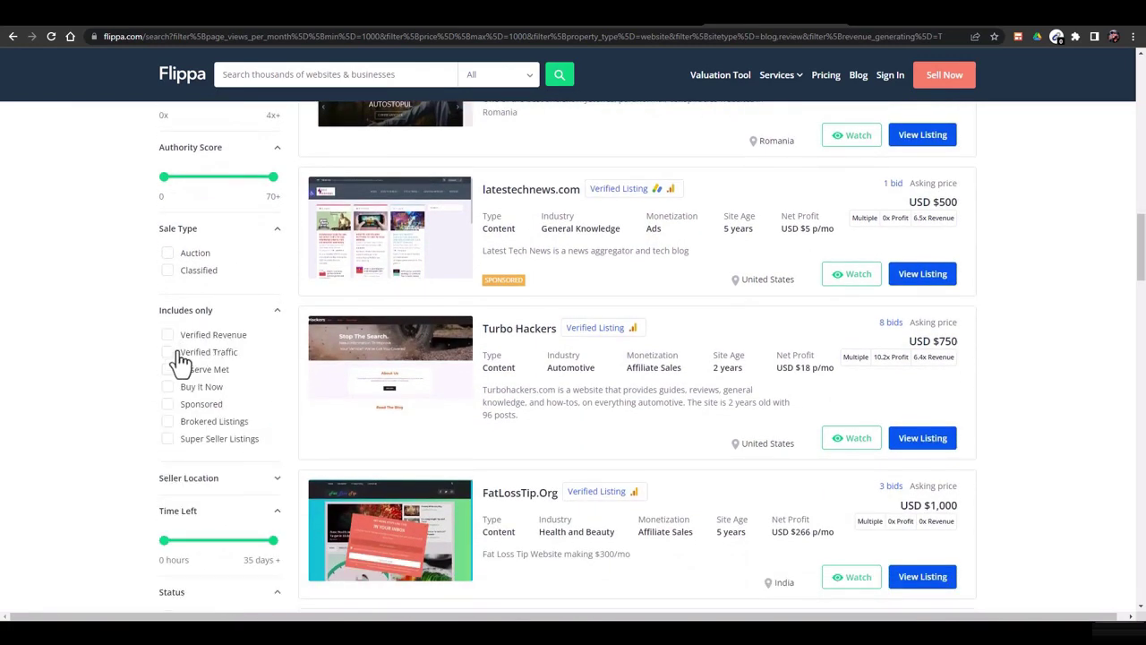
pyautogui.click(246, 309)
pyautogui.scroll(-2, 205, 394)
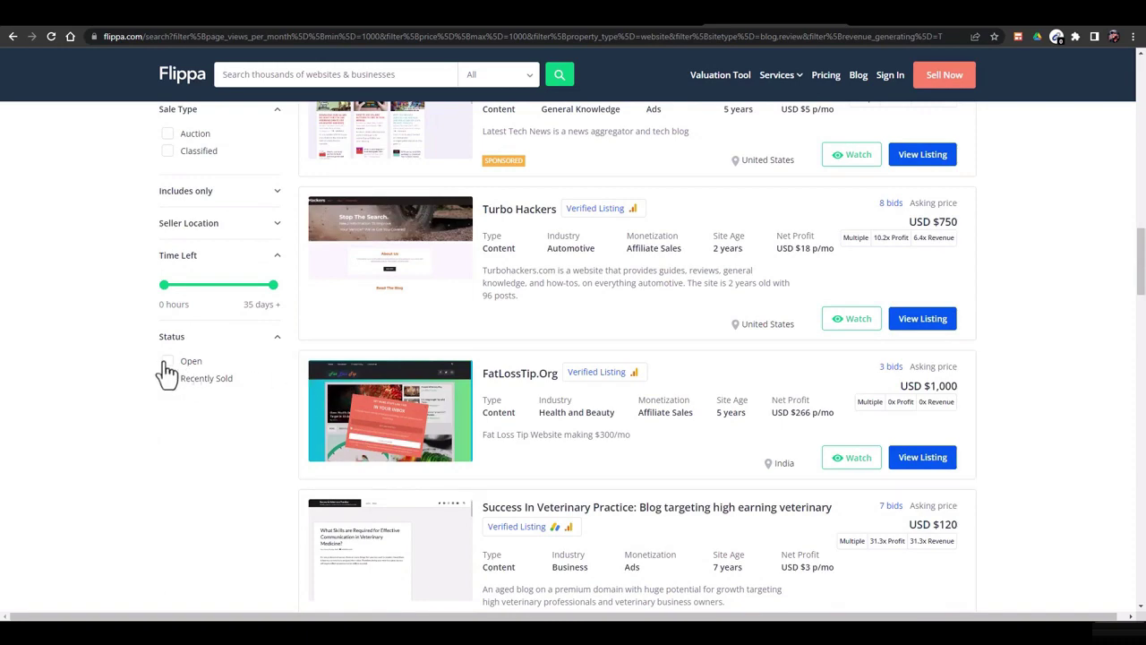
pyautogui.click(168, 362)
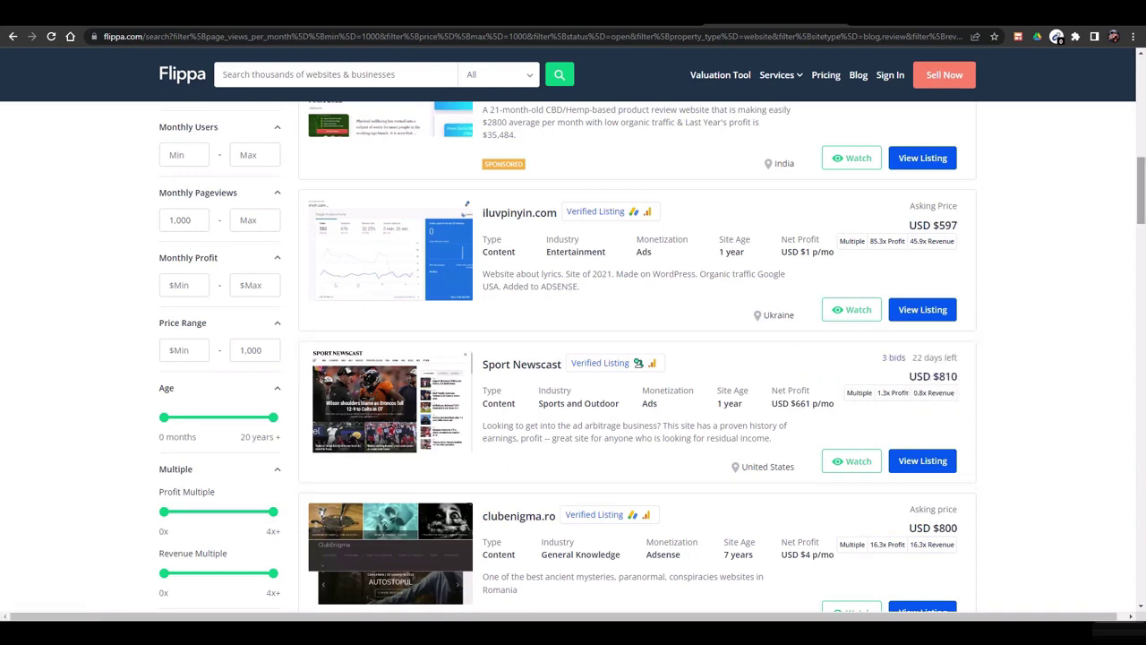
pyautogui.moveTo(1141, 199); pyautogui.dragTo(1143, 231)
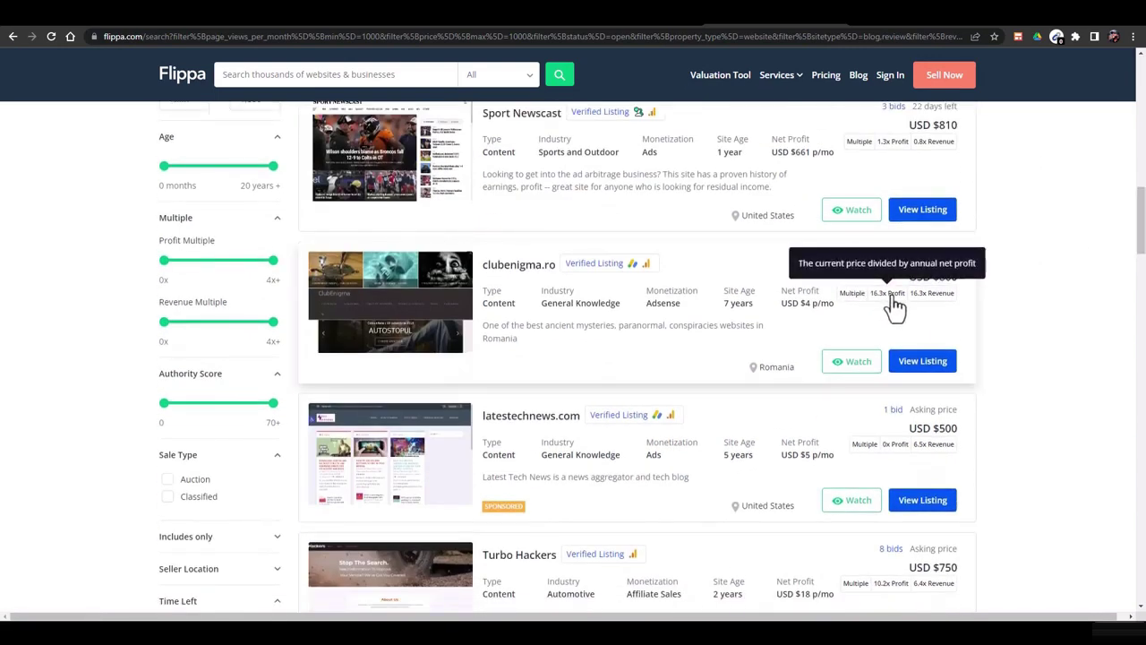
pyautogui.scroll(-3, 945, 291)
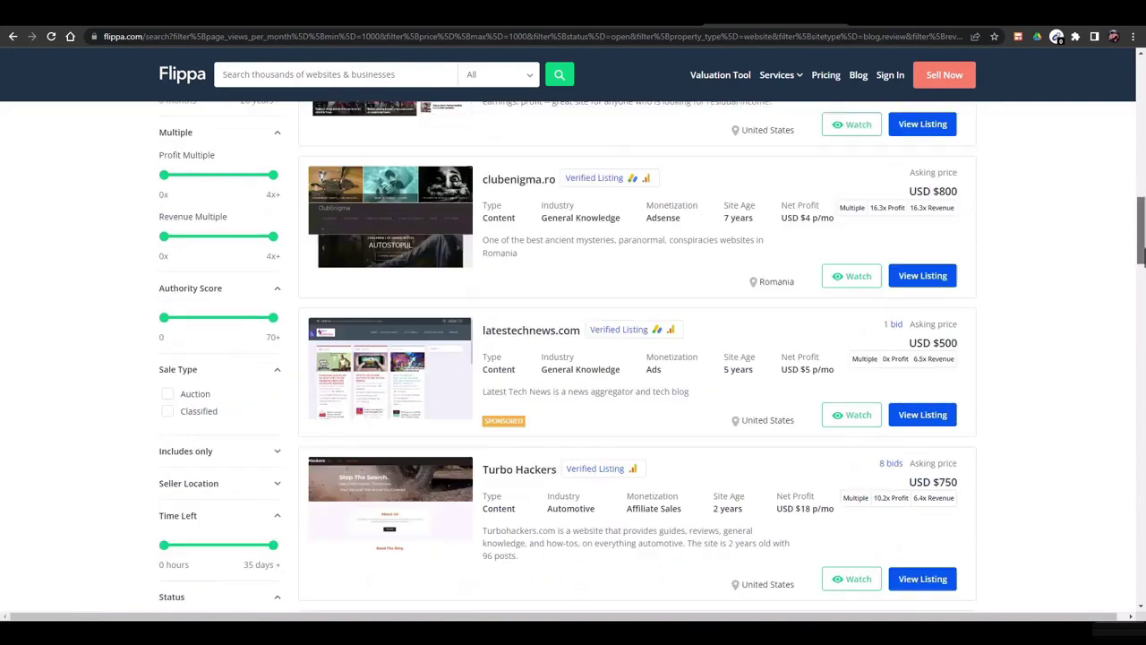
pyautogui.scroll(-1, 985, 268)
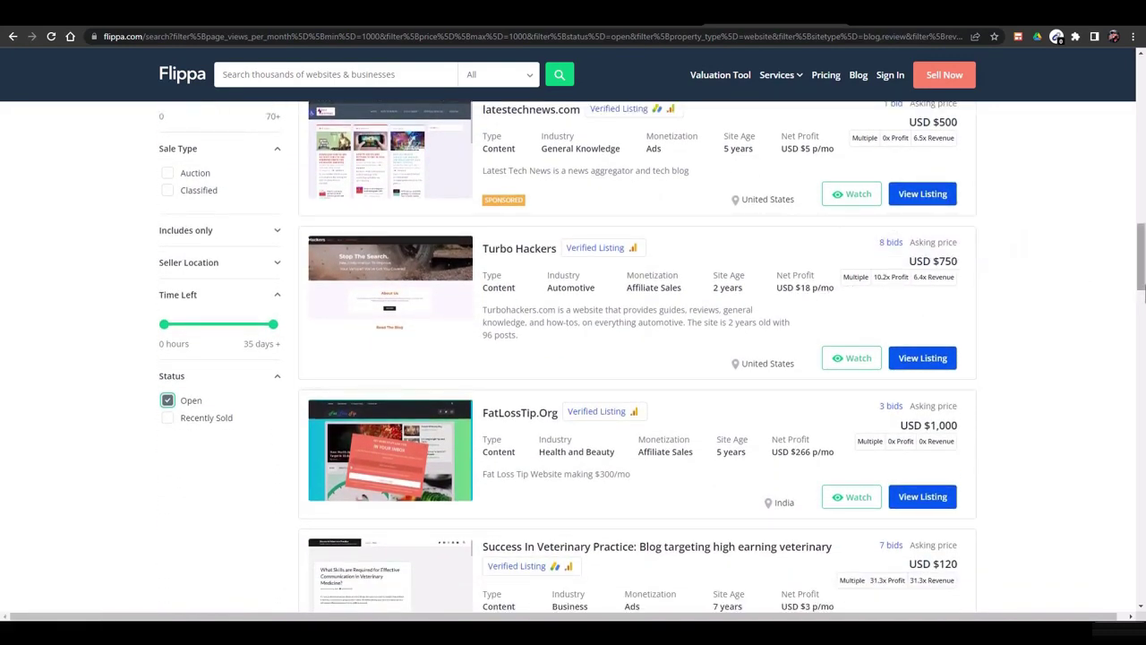
pyautogui.scroll(-1, 946, 358)
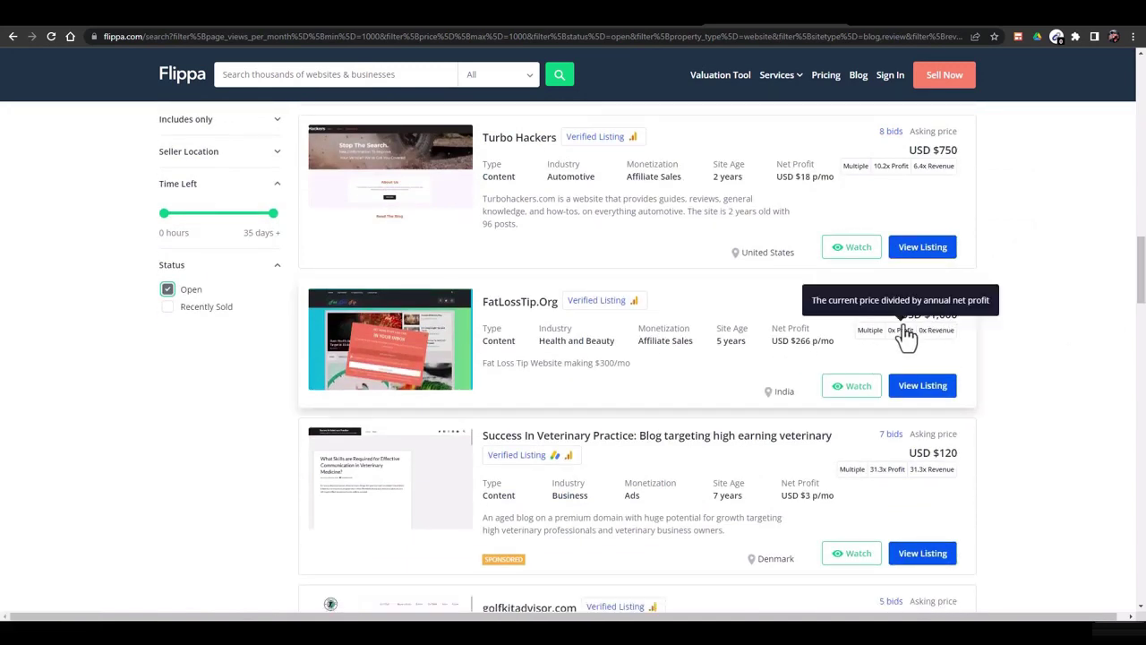
pyautogui.scroll(-1, 1062, 332)
pyautogui.scroll(-2, 936, 204)
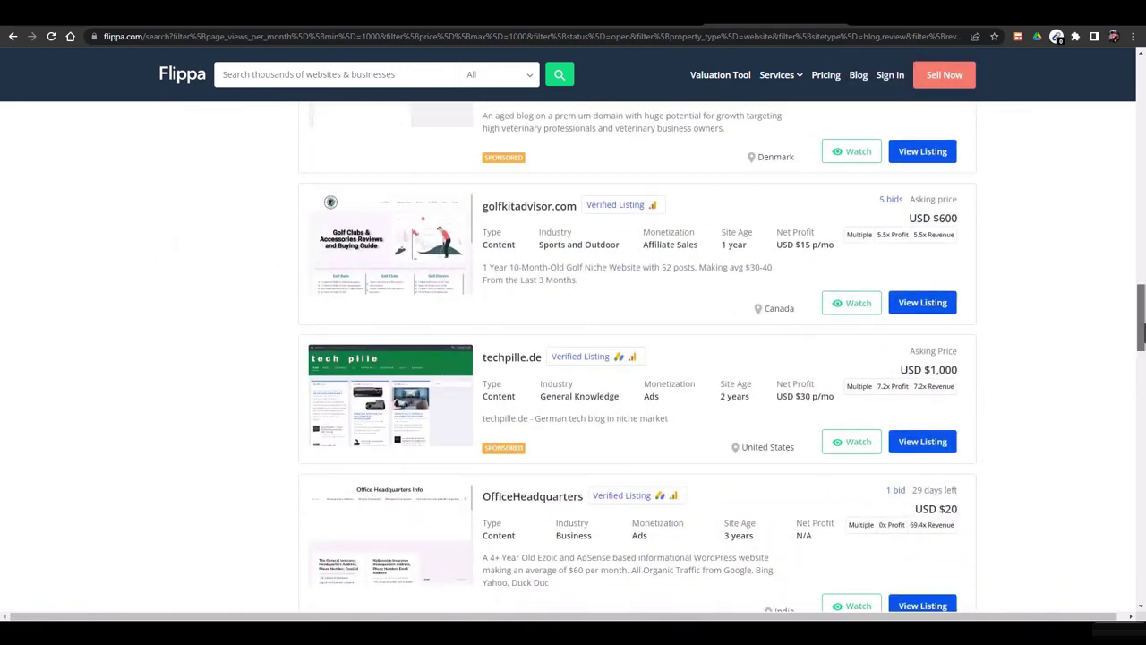
pyautogui.scroll(-1, 1143, 340)
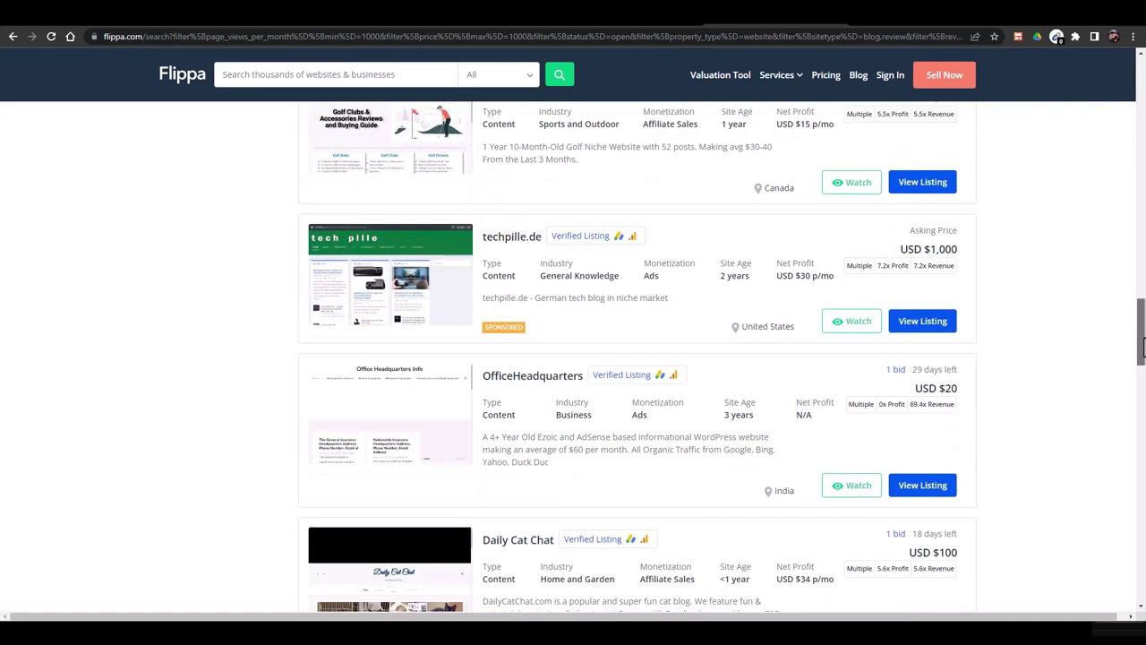
pyautogui.moveTo(1142, 347); pyautogui.dragTo(1142, 396)
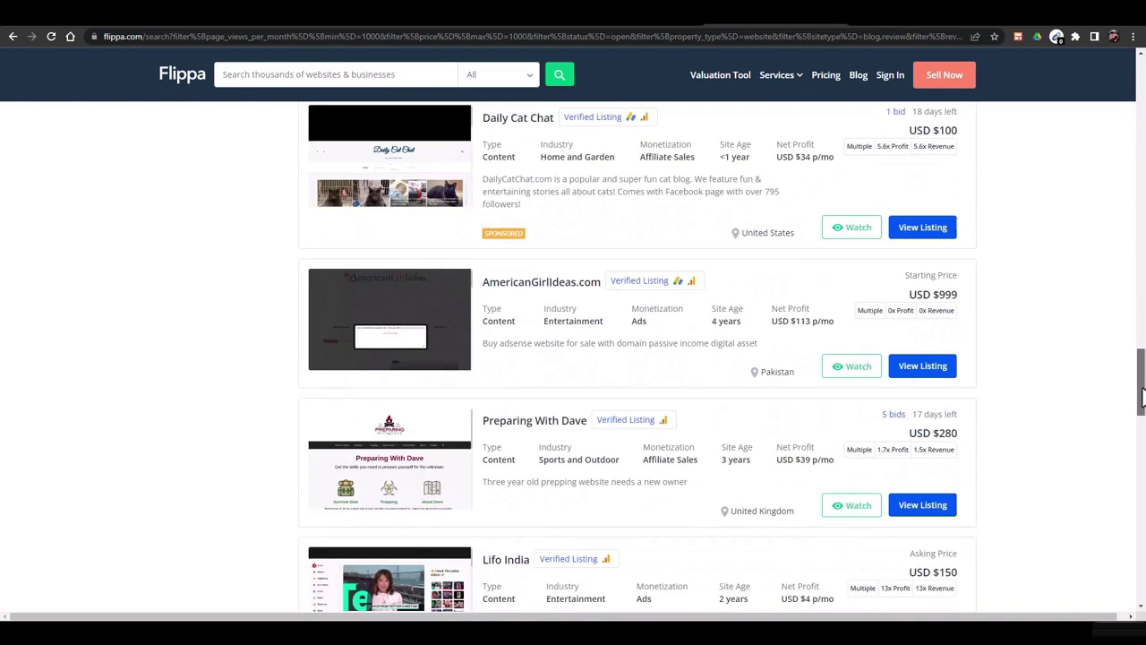
pyautogui.scroll(10, 935, 555)
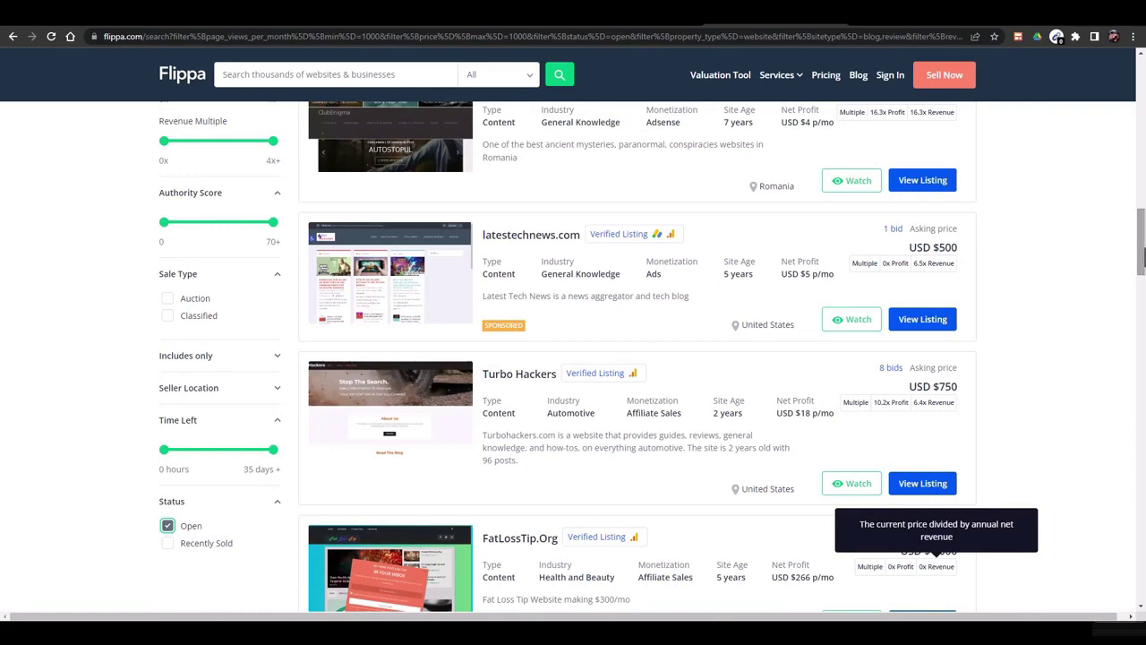
pyautogui.scroll(15, 627, 358)
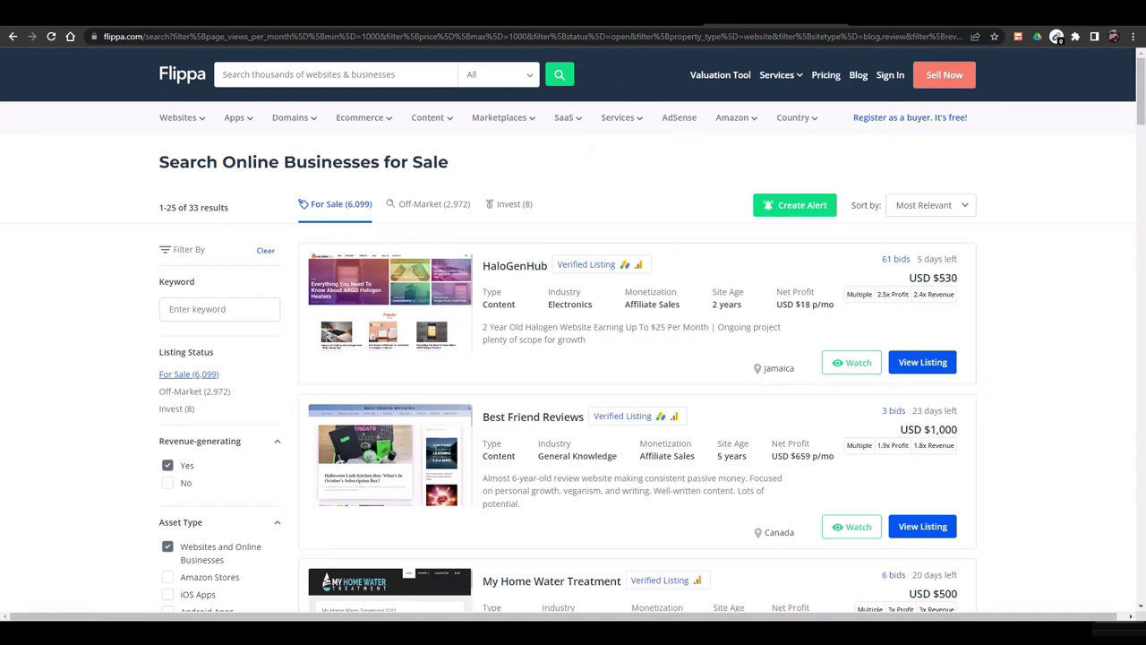
# Switch to the seo.domains browser tab
pyautogui.click(424, 25)
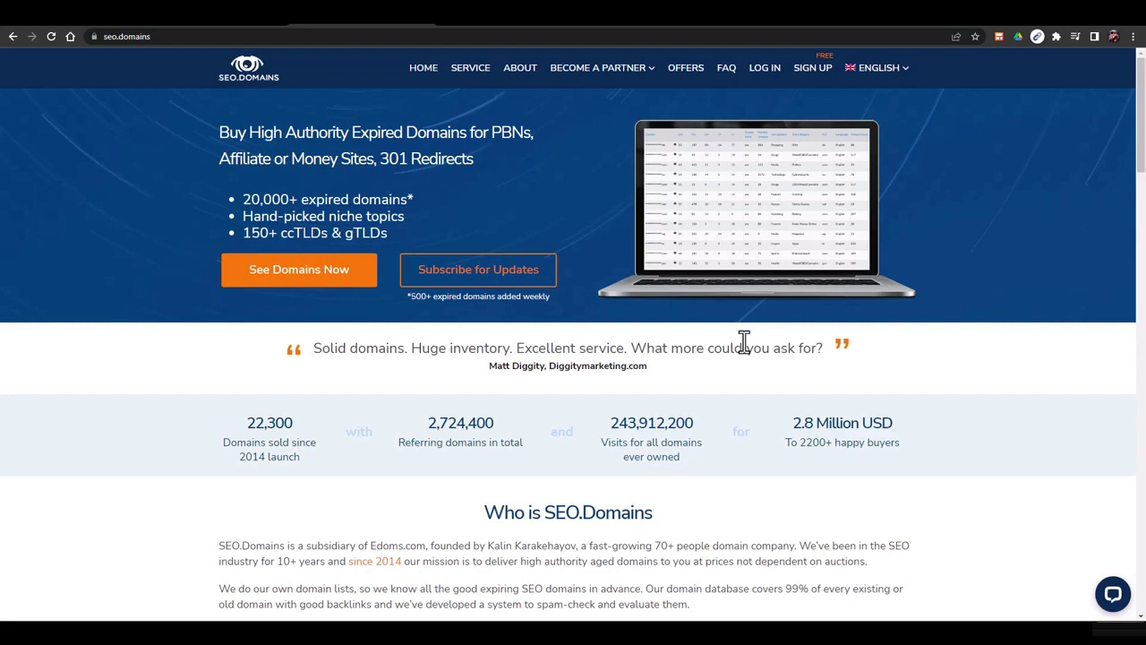
# Search Google for 'find expired domain names' in a new tab
pyautogui.click(588, 30)
pyautogui.write('find ')
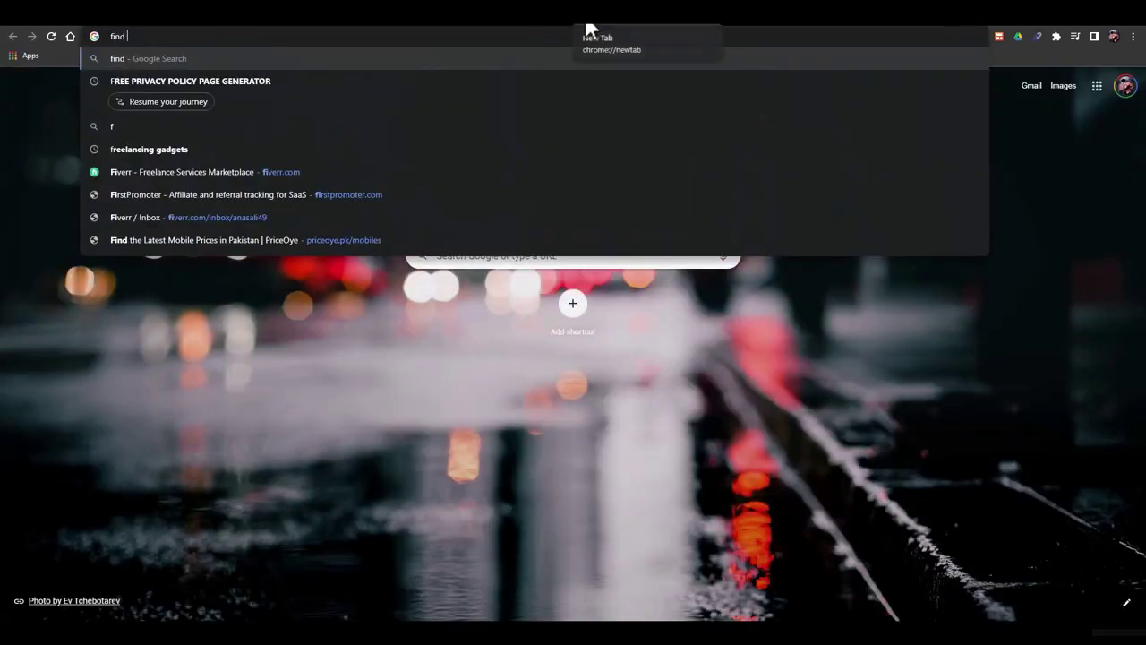
pyautogui.write('expired domain ')
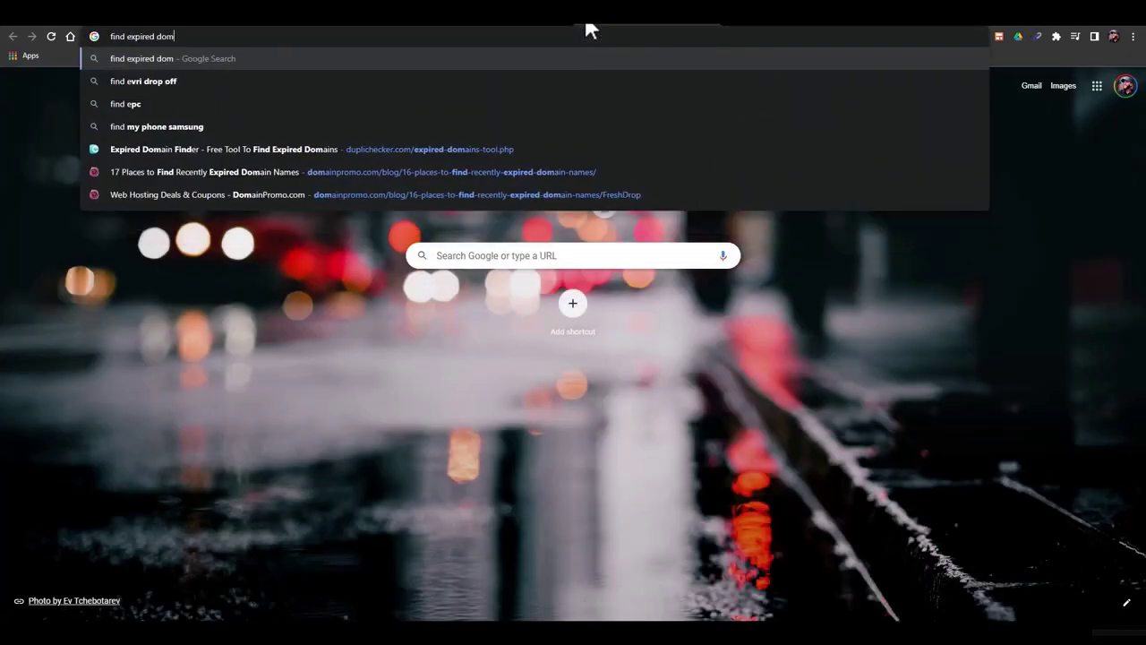
pyautogui.write('names')
pyautogui.press('Return')
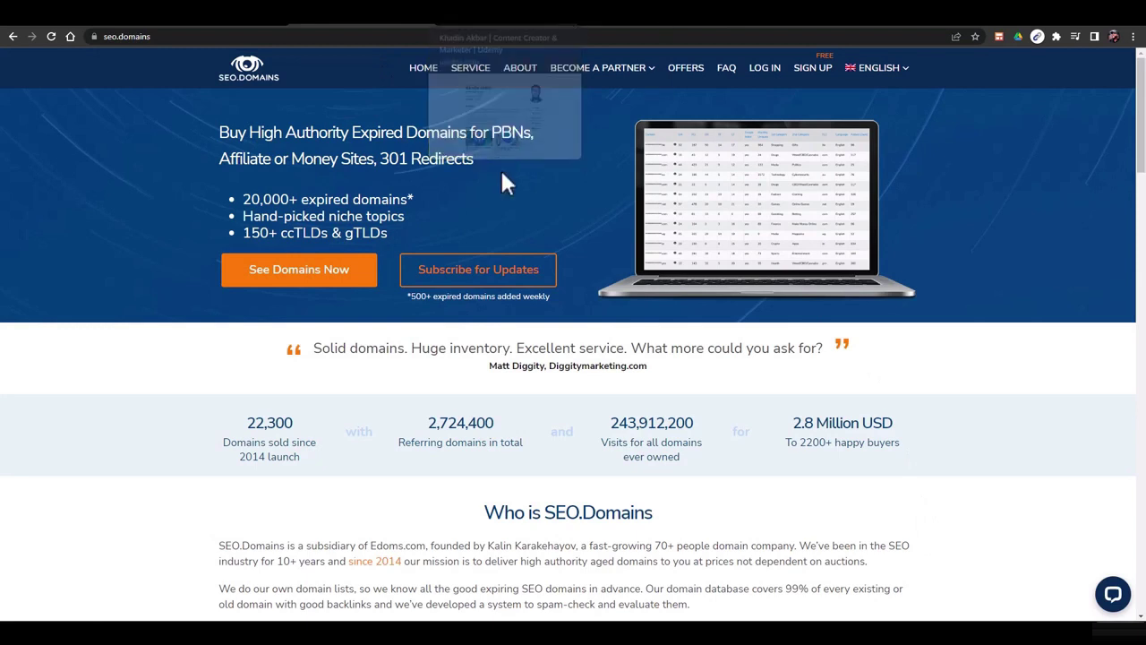
# Open the SEO.Domains marketplace list with the 'See Domains Now' button
pyautogui.click(295, 280)
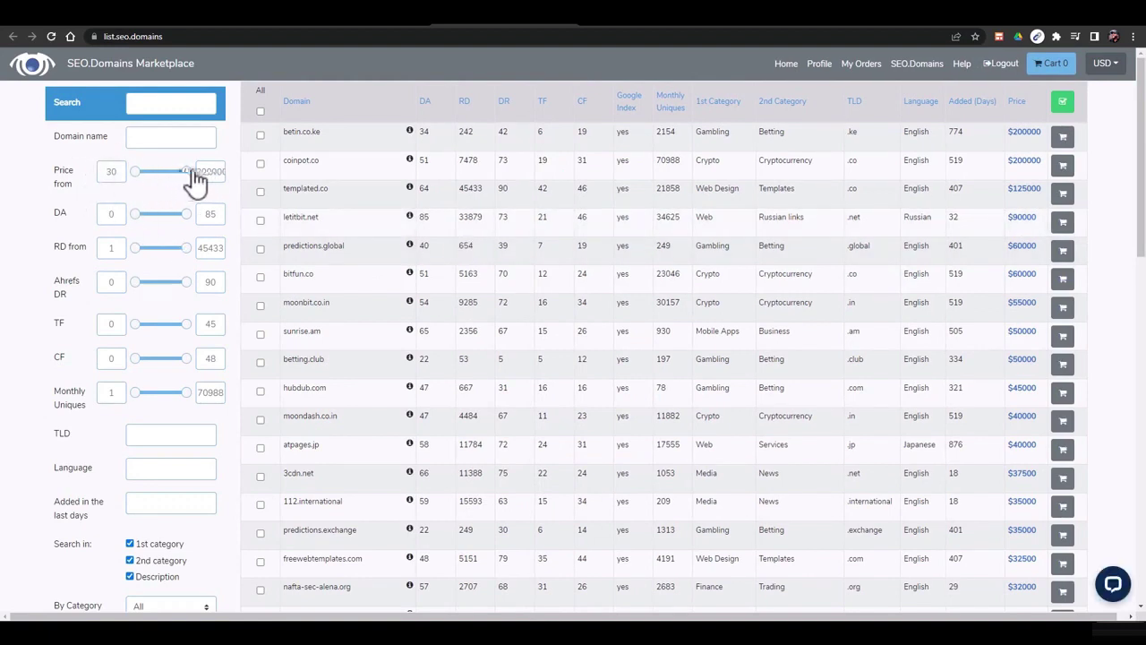
# Lower the Price and DA maximums and set minimum referring domains to 50
pyautogui.moveTo(187, 172); pyautogui.dragTo(153, 173)
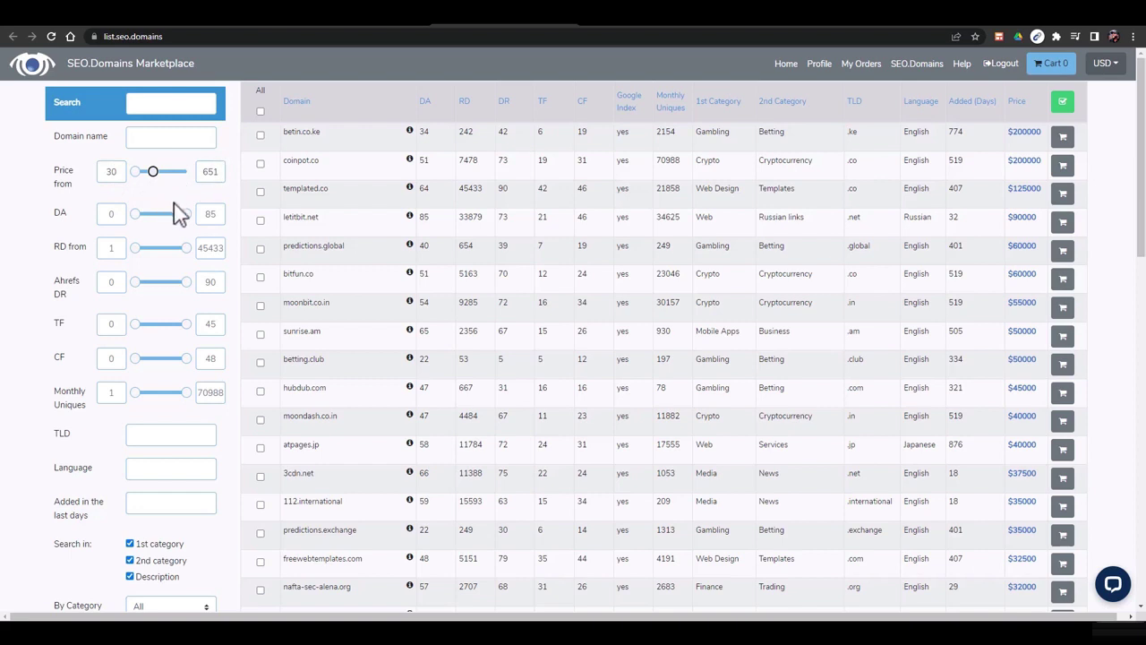
pyautogui.moveTo(186, 215); pyautogui.dragTo(154, 254)
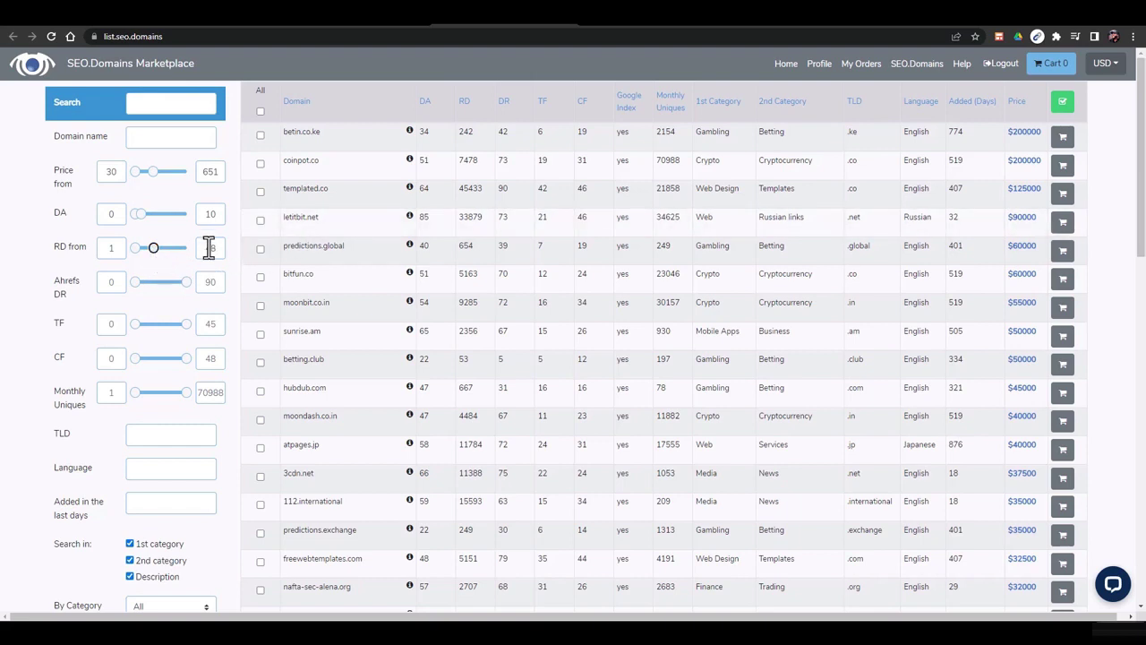
pyautogui.click(112, 281)
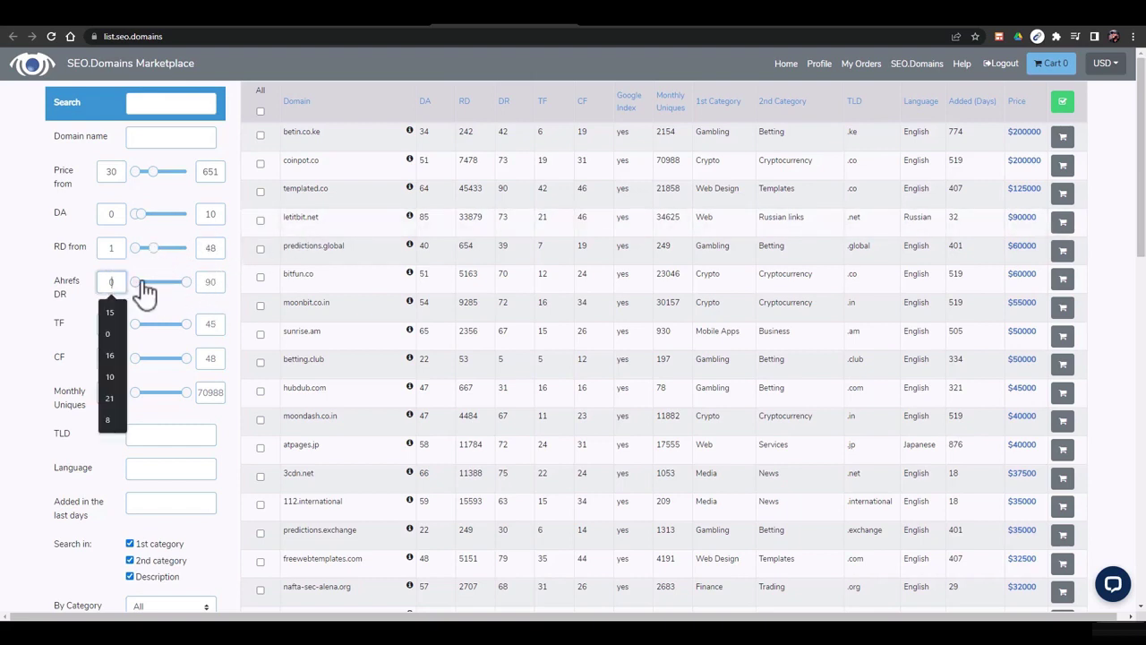
pyautogui.click(155, 255)
pyautogui.moveTo(158, 257); pyautogui.dragTo(155, 257)
pyautogui.doubleClick(107, 248)
pyautogui.press('BackSpace')
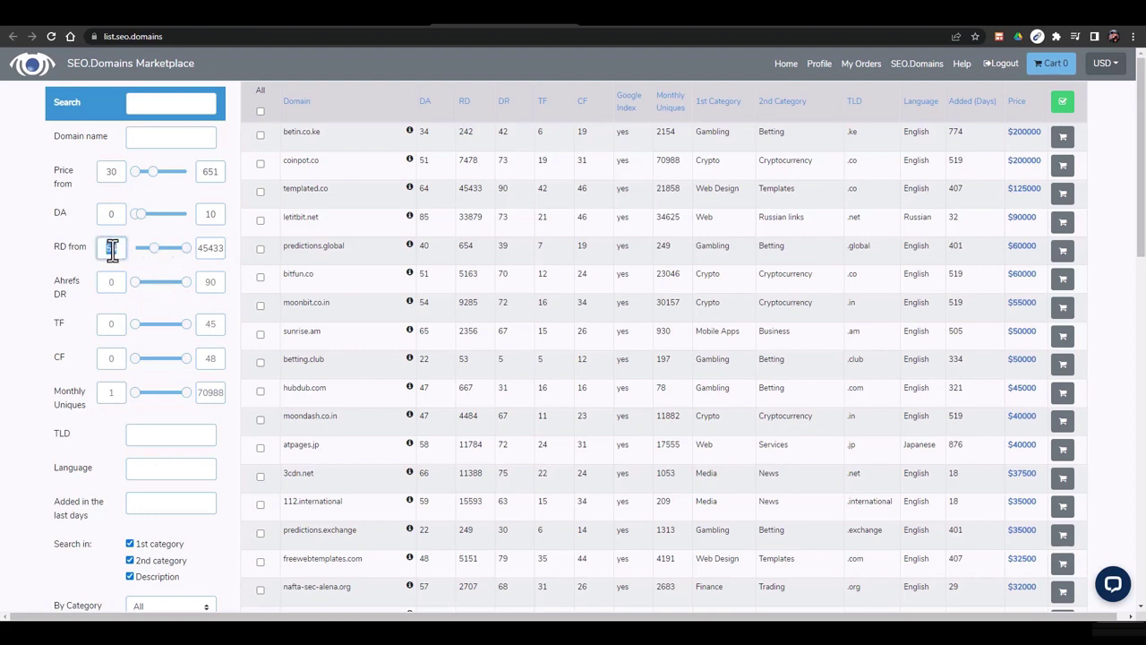
pyautogui.write('50')
# Set minimum Ahrefs DR to 10, TF to 15 and CF to 10
pyautogui.click(112, 283)
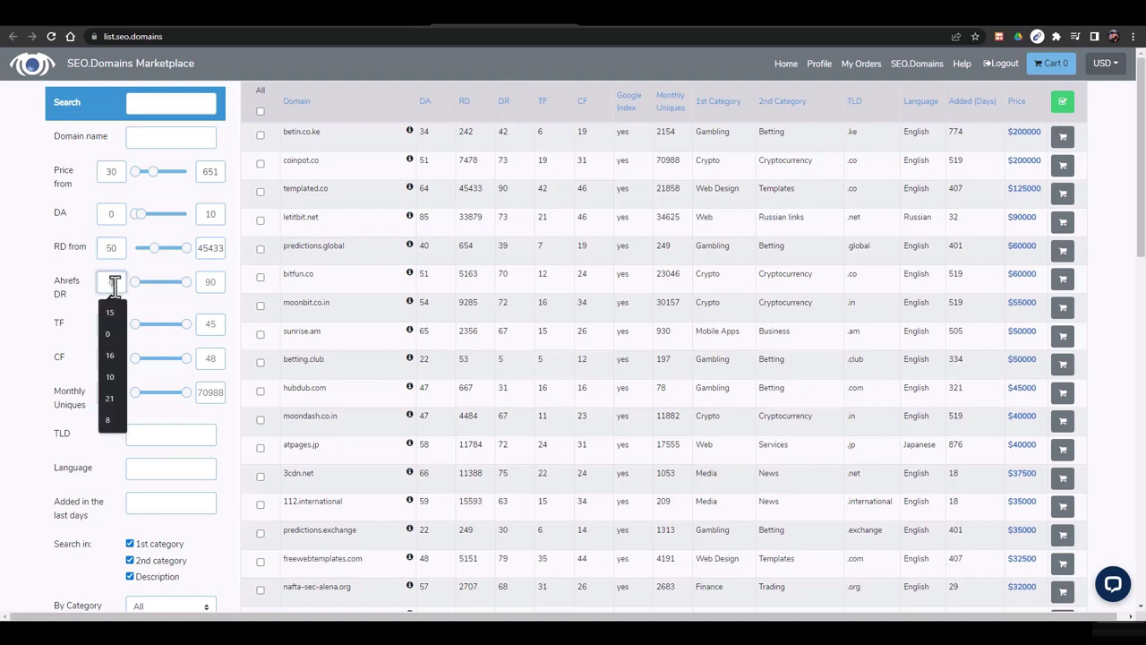
pyautogui.write('10')
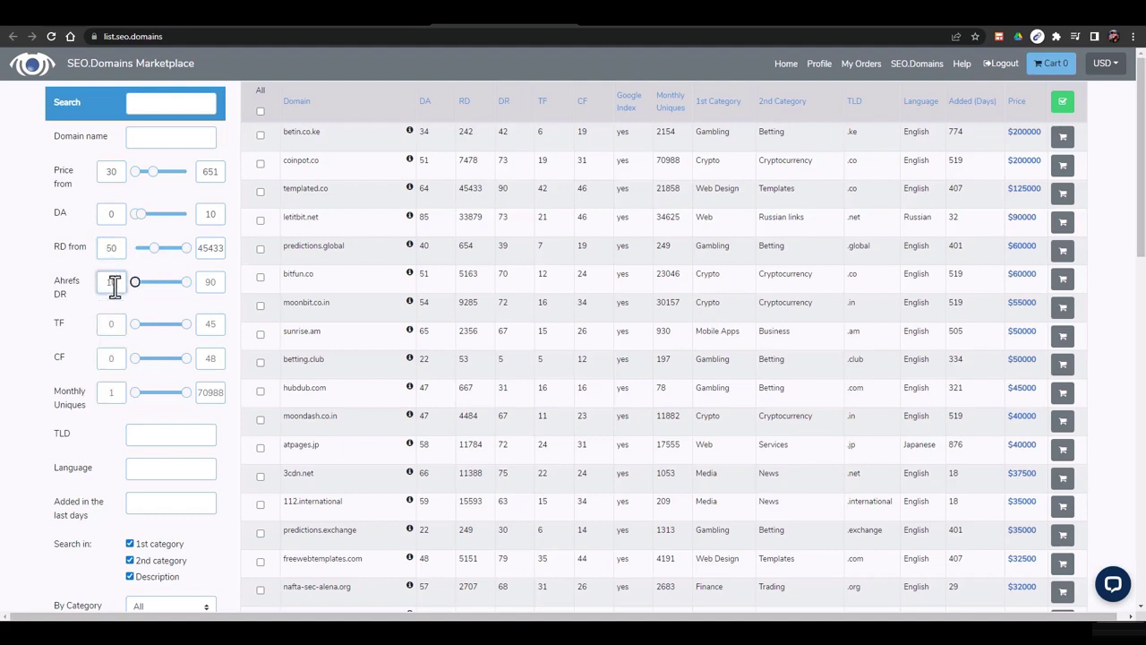
pyautogui.click(119, 324)
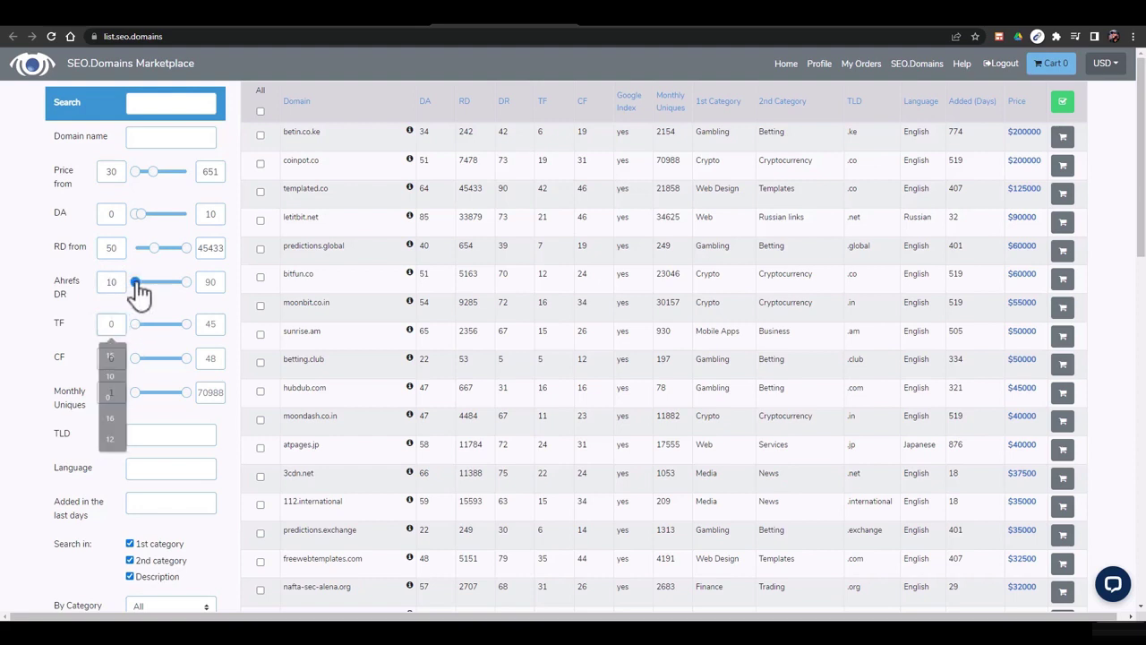
pyautogui.click(139, 293)
pyautogui.click(111, 324)
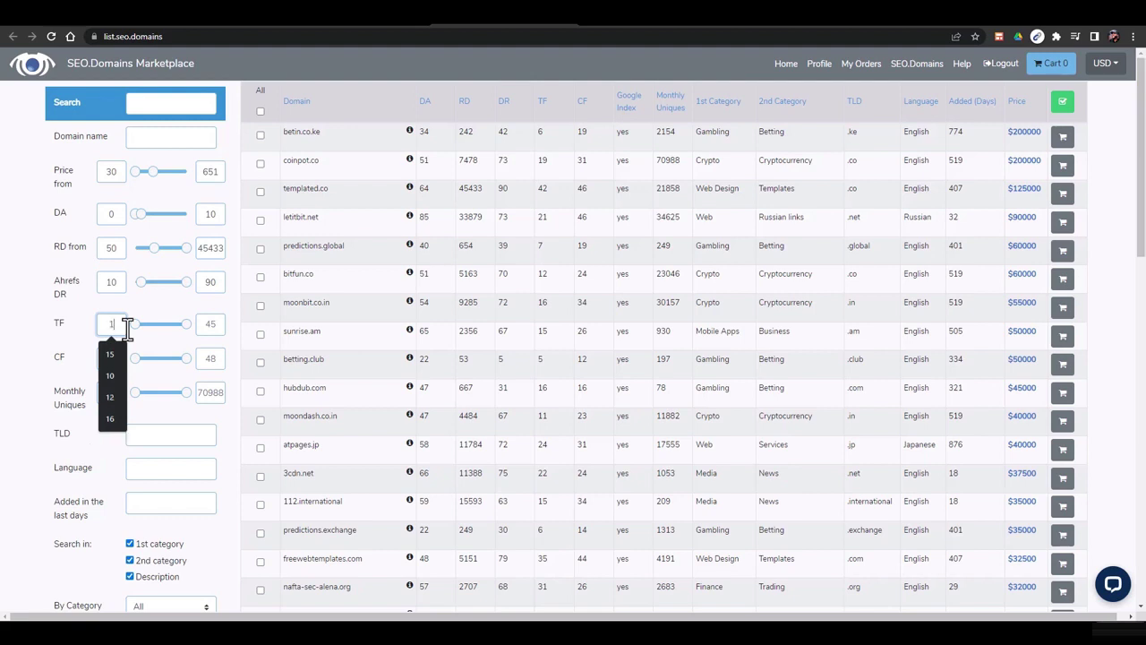
pyautogui.write('15')
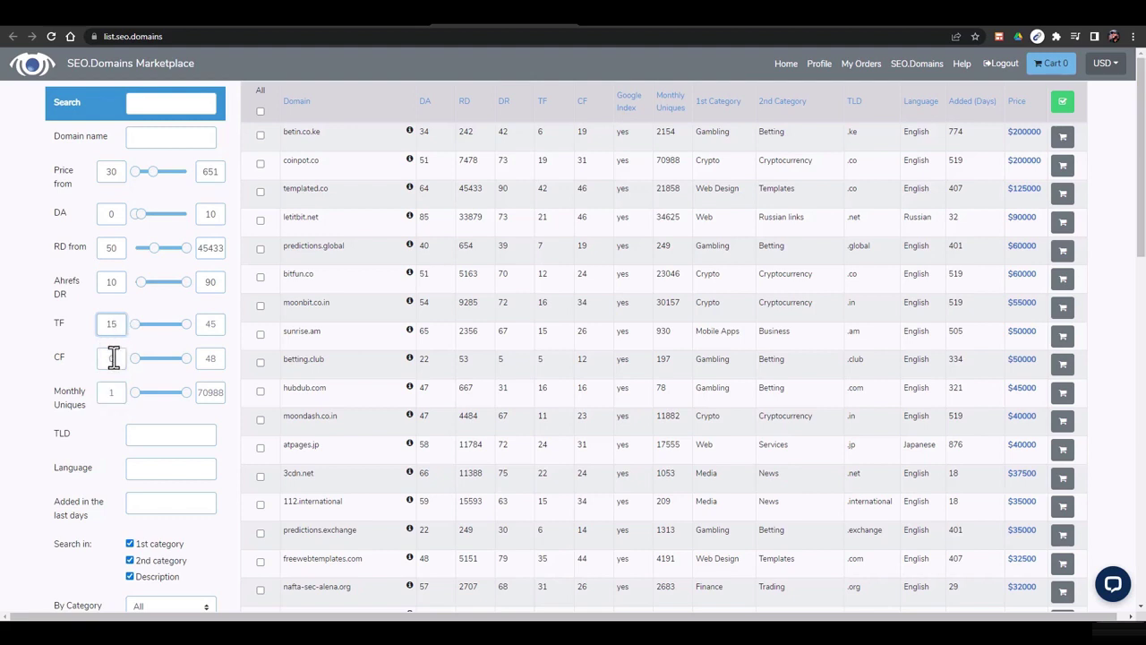
pyautogui.click(124, 357)
pyautogui.write('10')
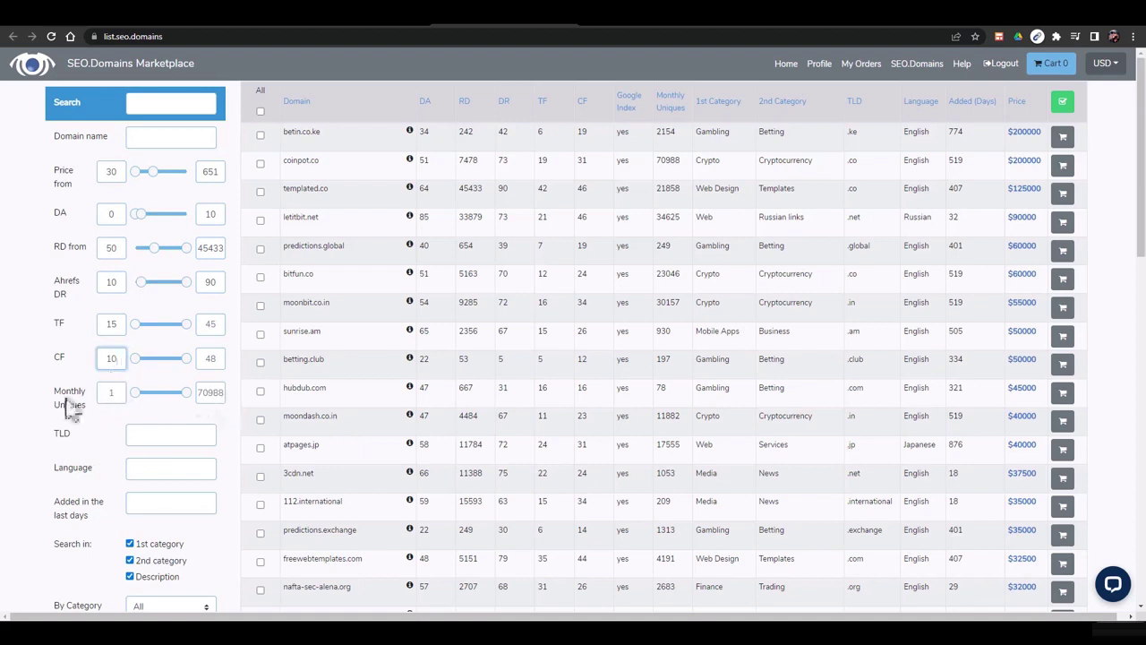
# Try a .com TLD restriction, then clear it and leave Language unset
pyautogui.scroll(-1, 158, 443)
pyautogui.click(141, 376)
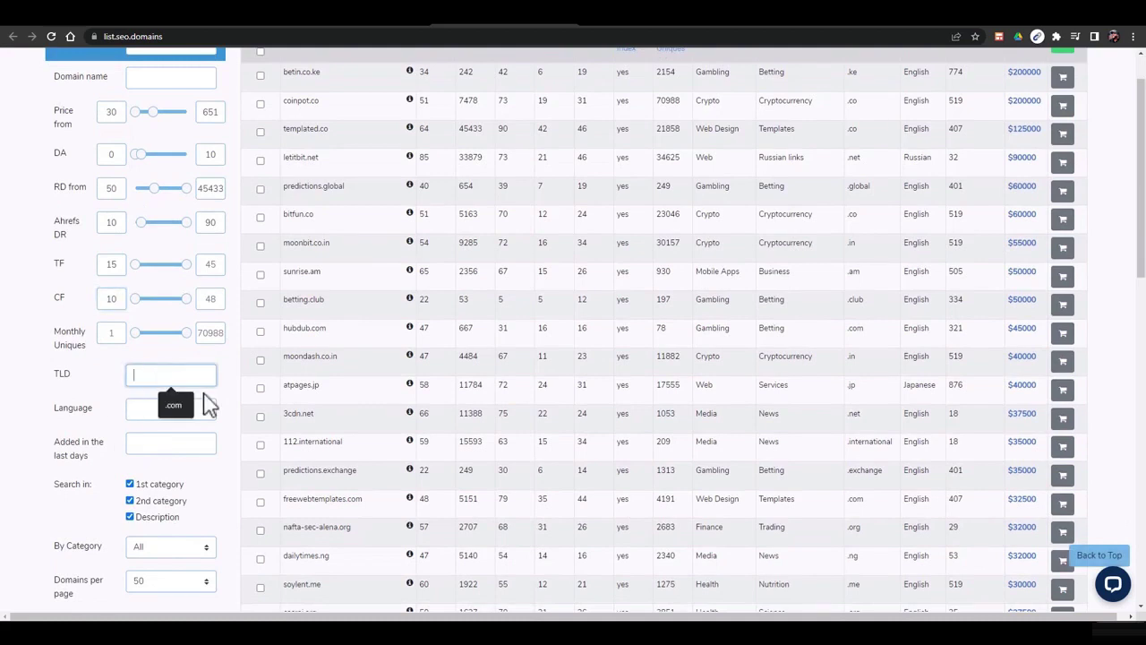
pyautogui.click(174, 402)
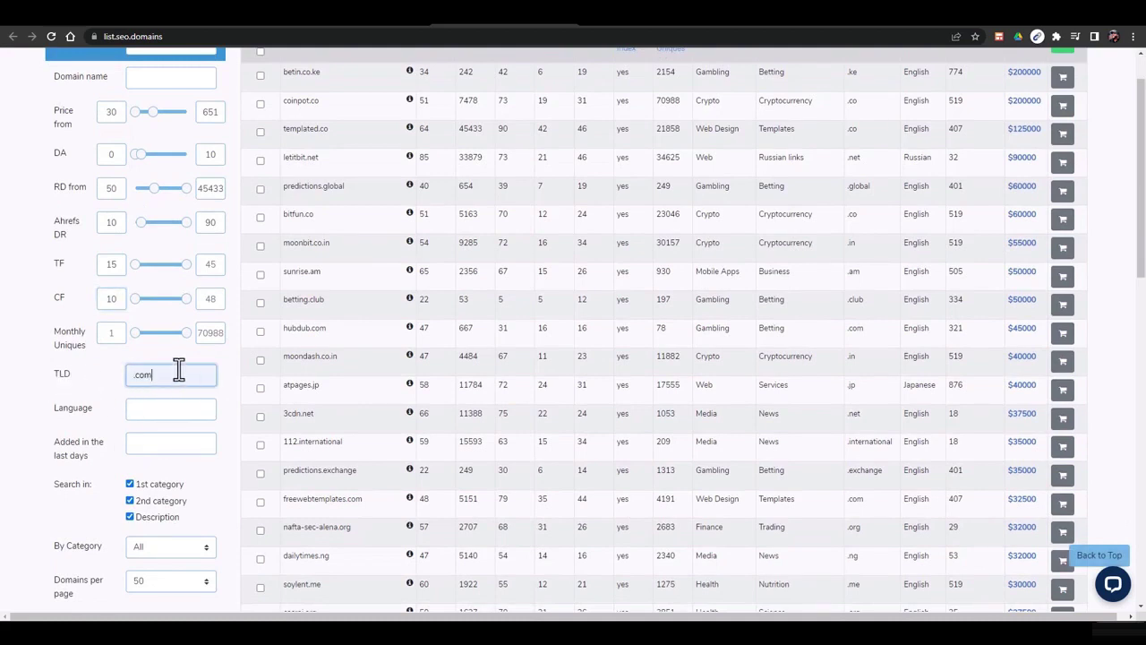
pyautogui.tripleClick(179, 370)
pyautogui.press('BackSpace')
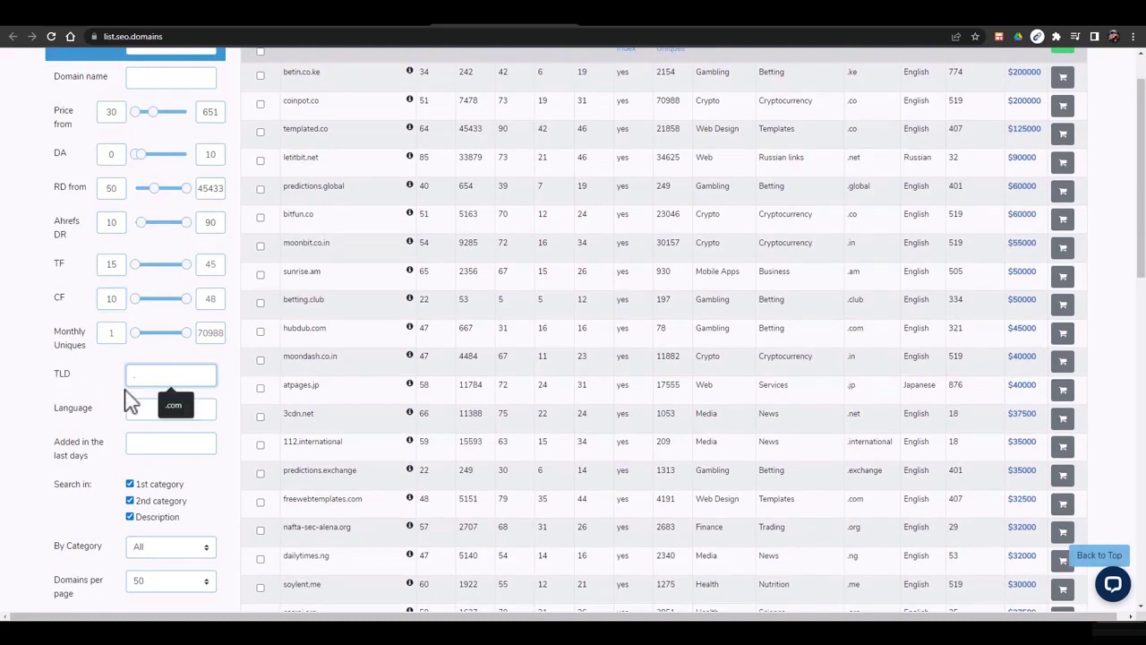
pyautogui.click(143, 413)
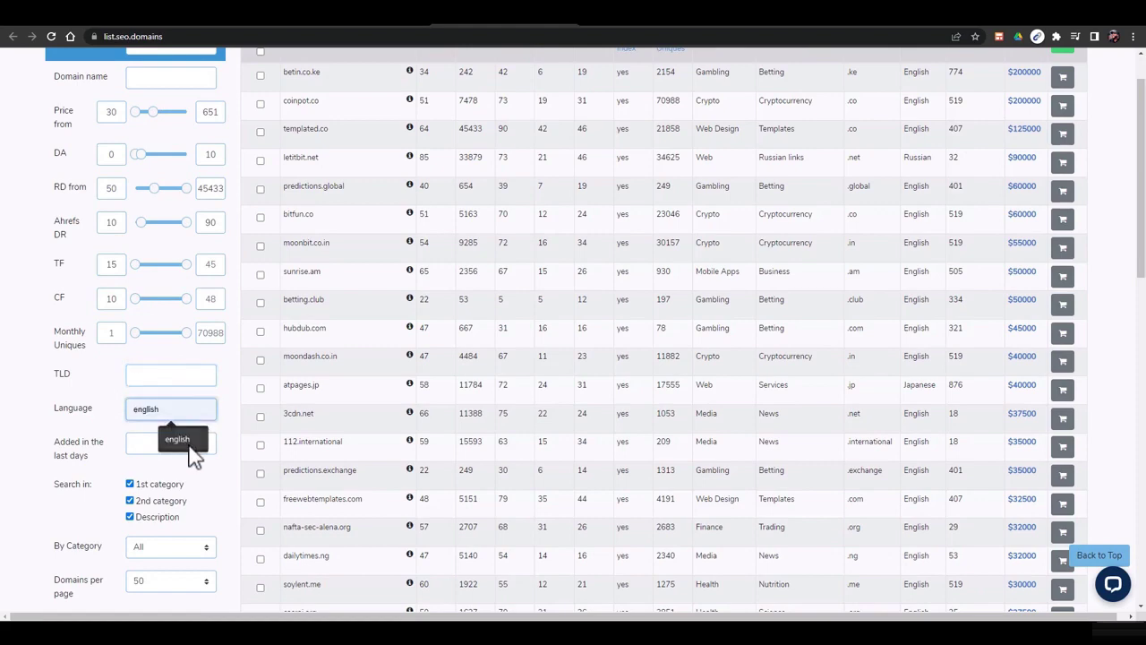
pyautogui.click(132, 445)
# Apply the filters without a category, leaving youzhao.io ($630) and nederland.ro ($120)
pyautogui.scroll(-1, 35, 456)
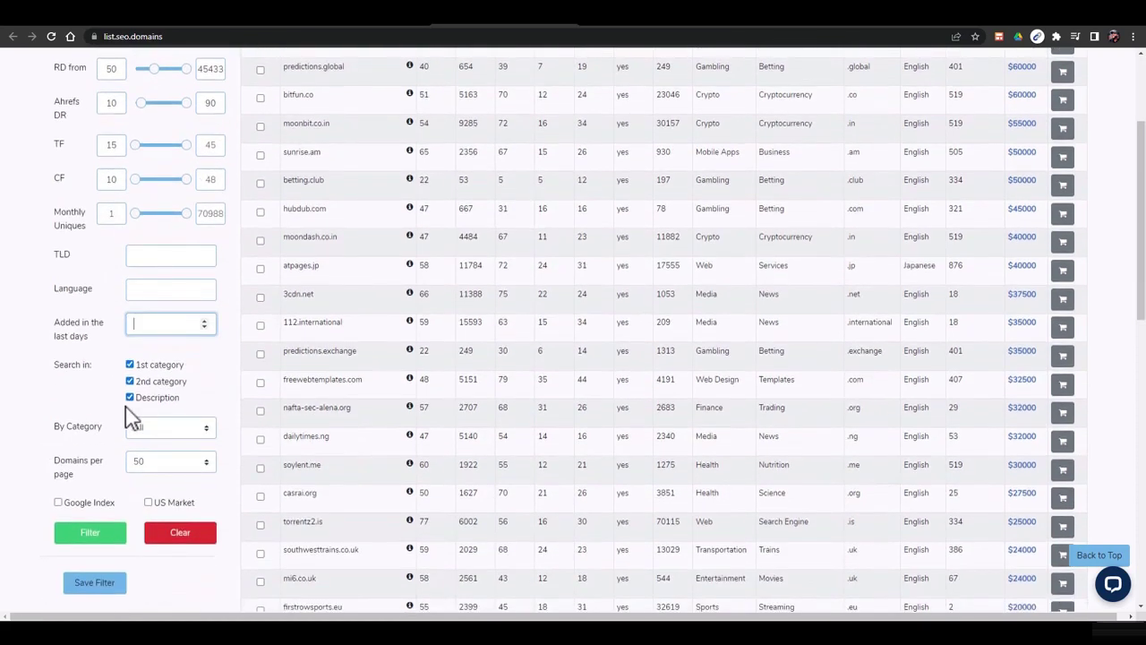
pyautogui.scroll(-1, 139, 432)
pyautogui.click(158, 371)
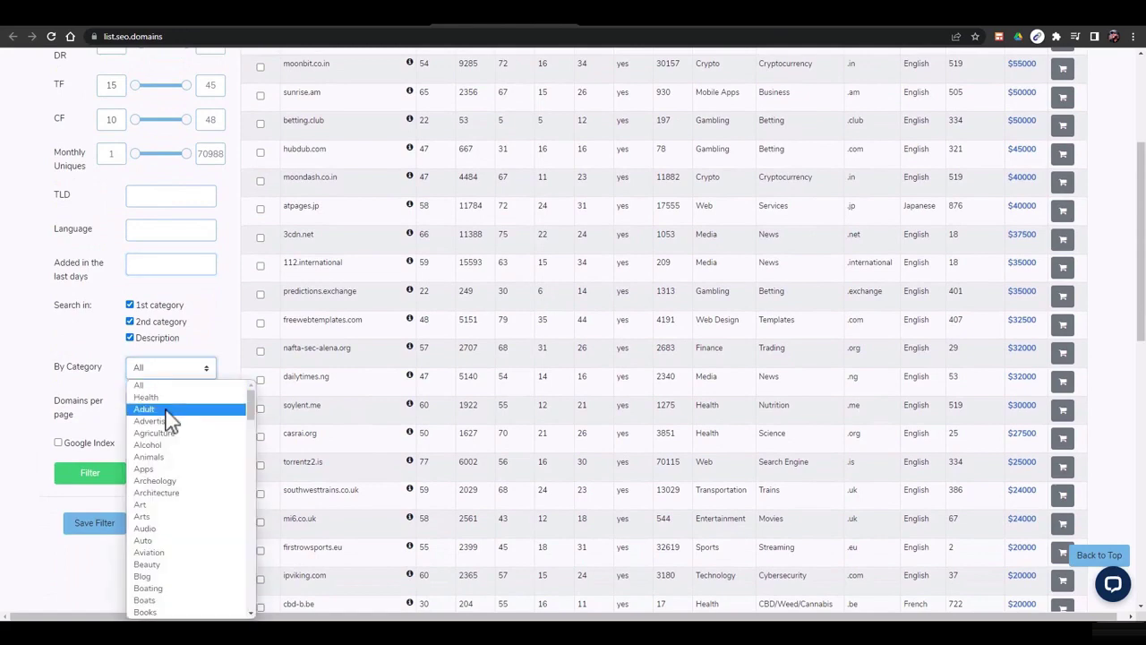
pyautogui.scroll(-10, 183, 441)
pyautogui.scroll(-1, 123, 474)
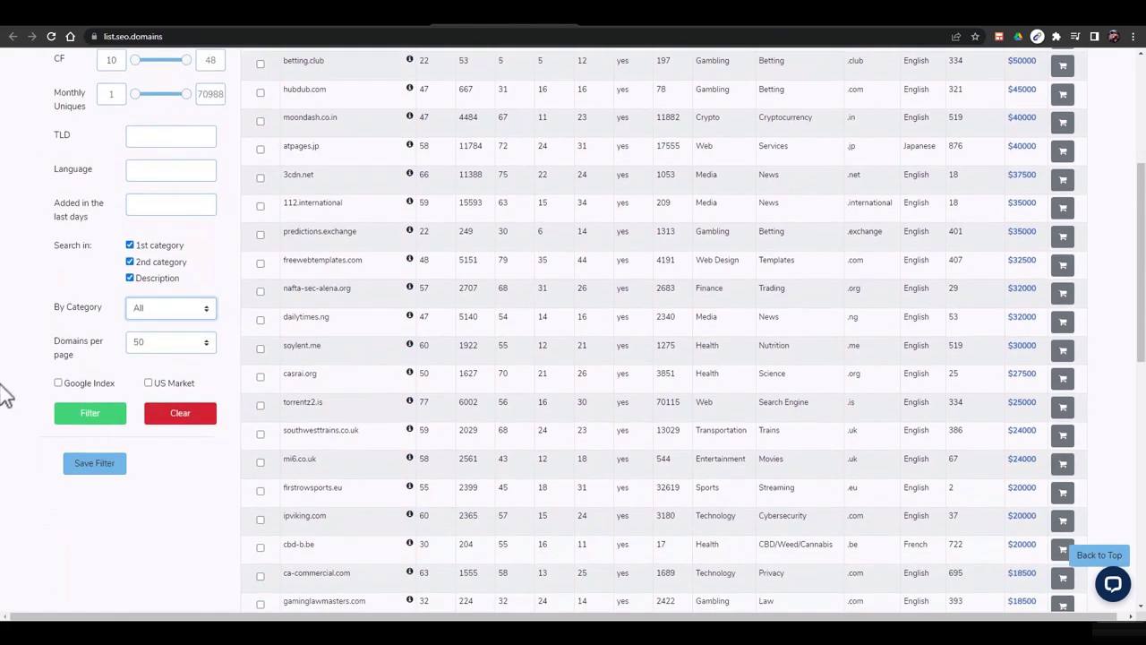
pyautogui.click(93, 413)
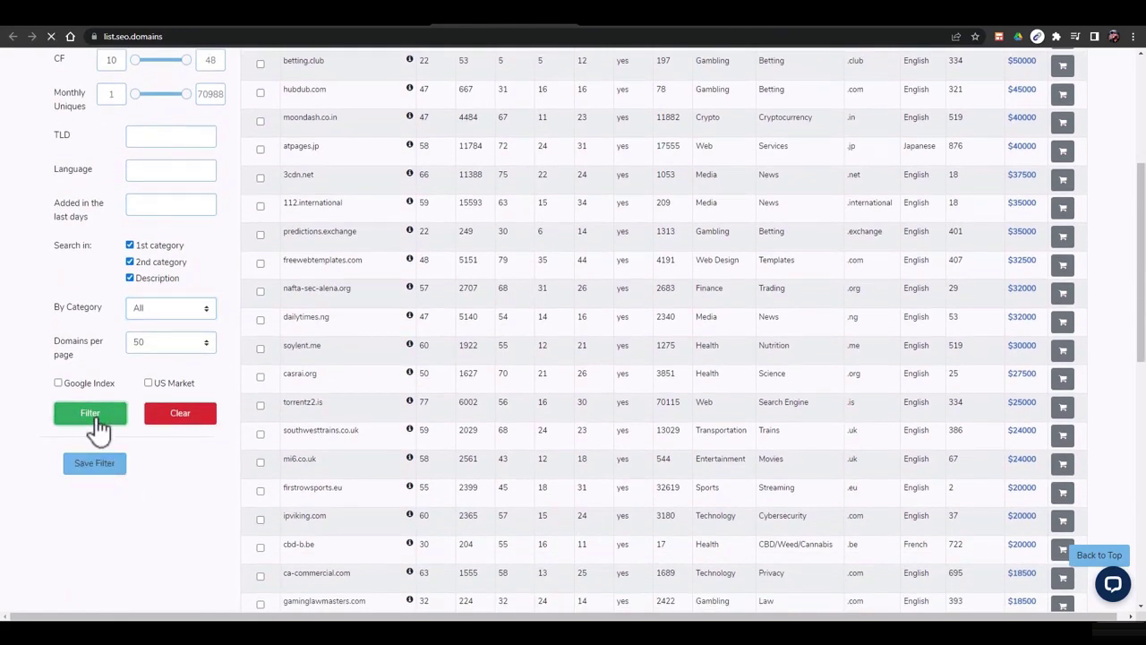
pyautogui.scroll(4, 401, 394)
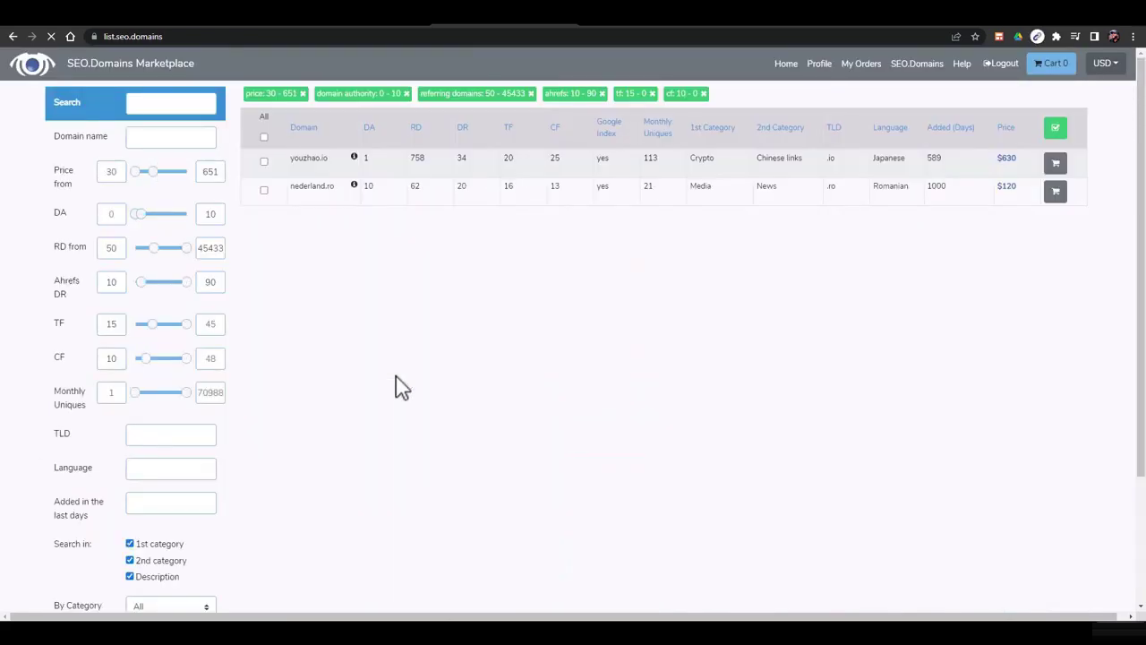
# Read the notes for youzhao.io (758 linking domains) and nederland.ro (bundle only)
pyautogui.click(355, 160)
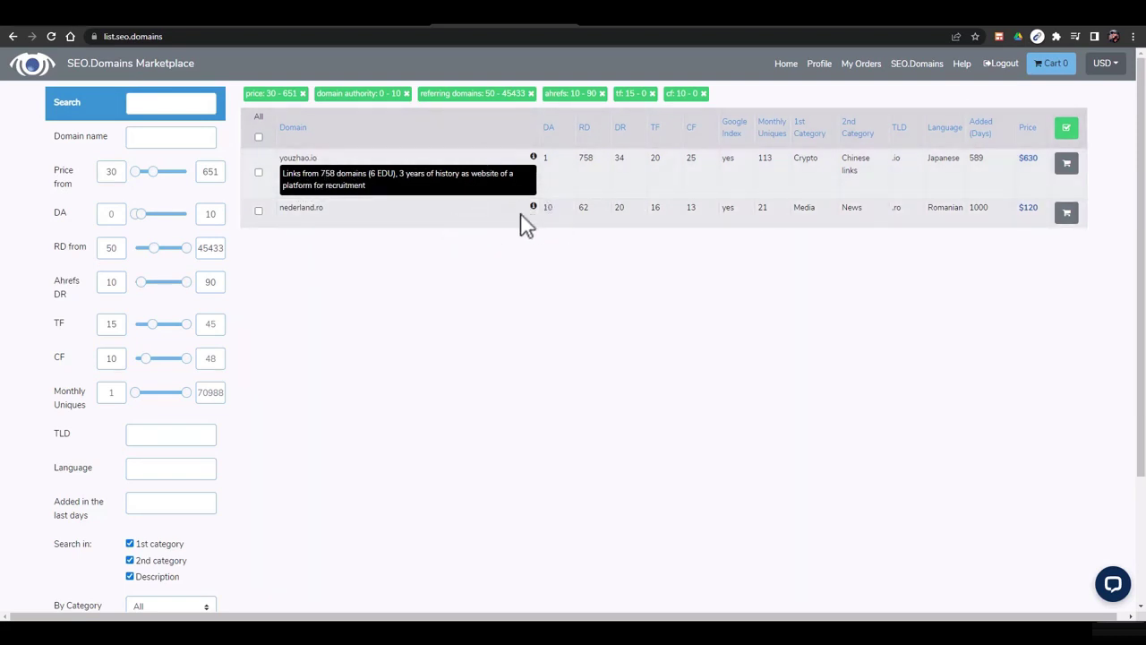
pyautogui.moveTo(533, 212)
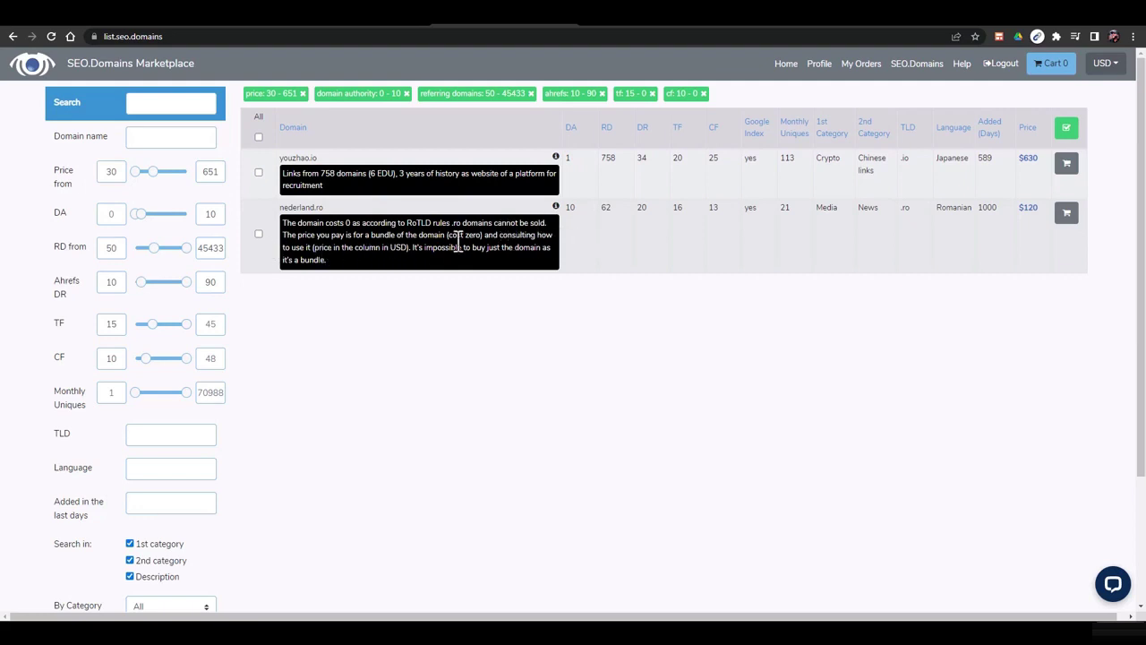
pyautogui.scroll(-2, 366, 313)
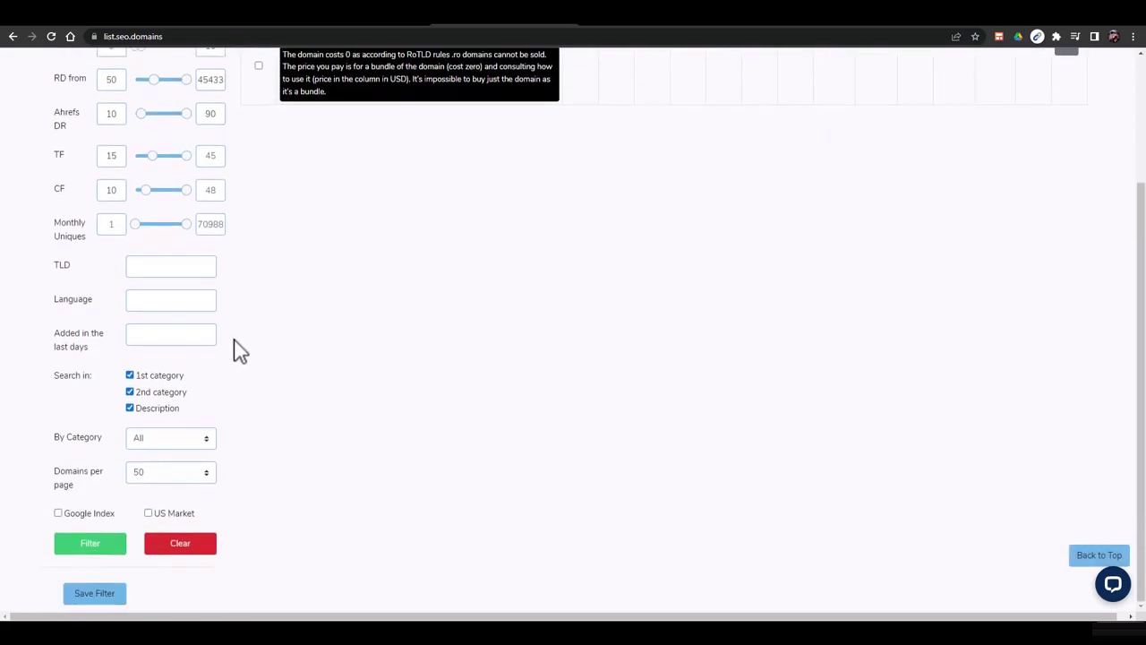
pyautogui.scroll(2, 255, 349)
pyautogui.scroll(-2, 255, 350)
pyautogui.scroll(2, 255, 349)
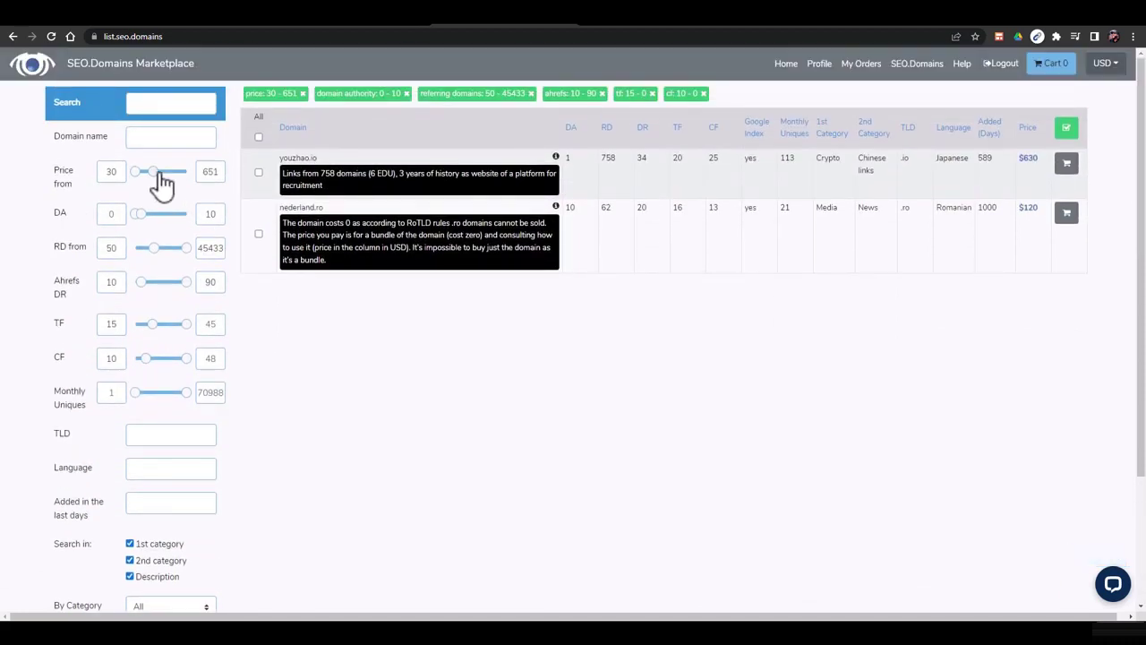
# Raise the price ceiling to 3446, lower minimum RD to 30, and re-filter to six domains
pyautogui.moveTo(157, 173); pyautogui.dragTo(164, 171)
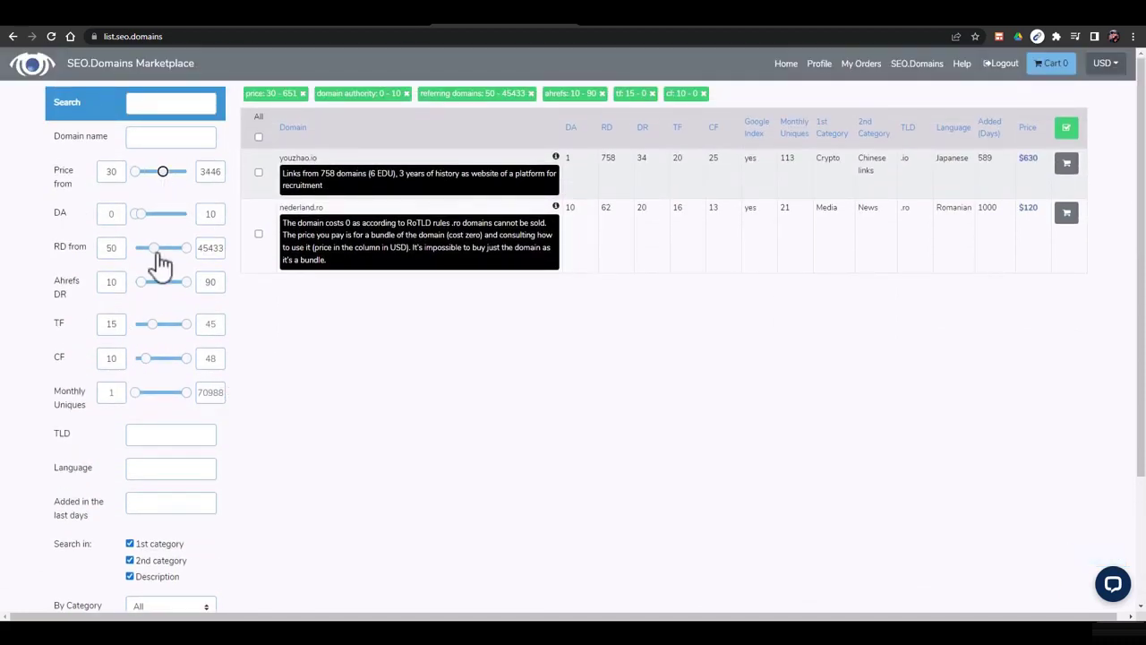
pyautogui.moveTo(158, 255); pyautogui.dragTo(156, 253)
pyautogui.scroll(-2, 281, 409)
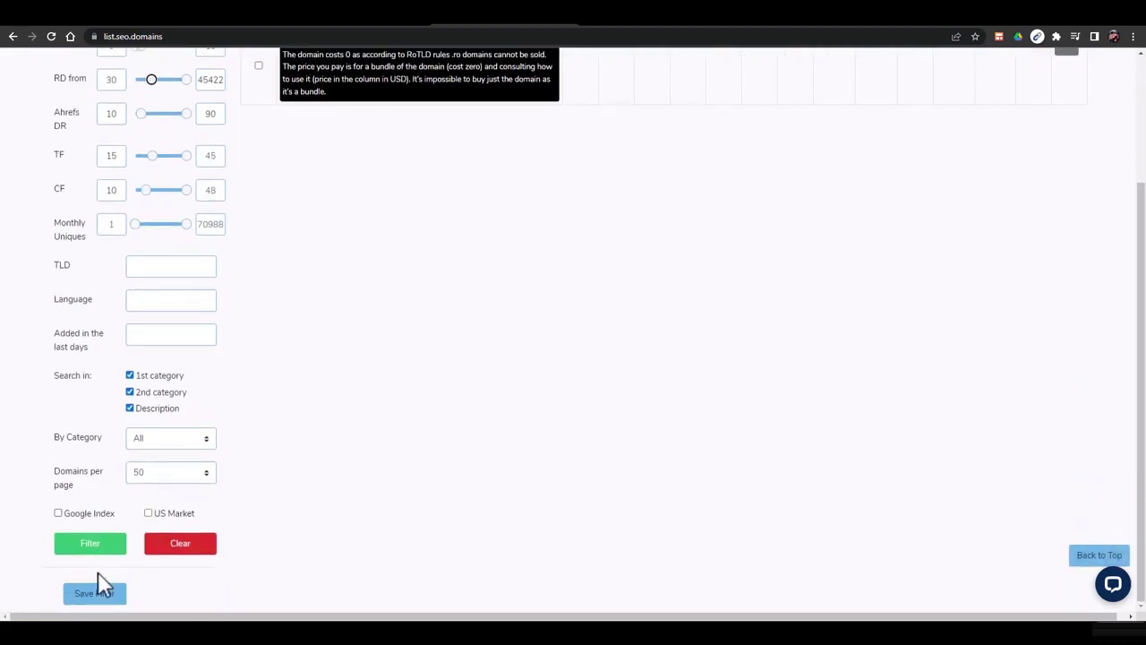
pyautogui.click(95, 548)
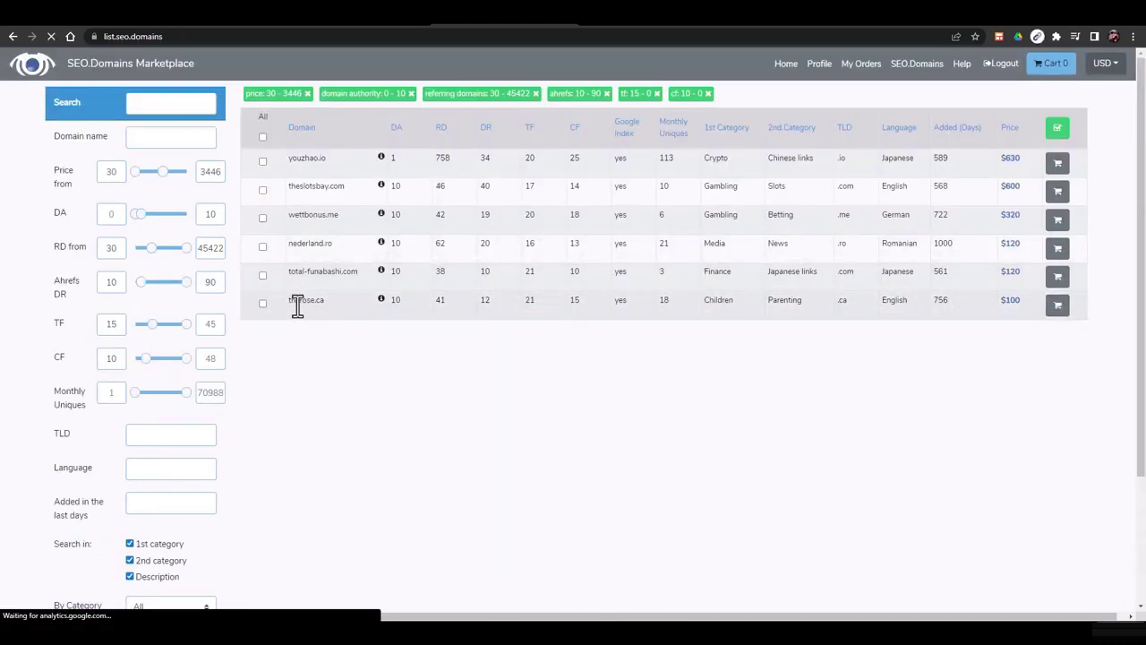
# Read therose.ca's note (41 linking domains, 17 years serving young mothers), then open a new tab
pyautogui.click(381, 300)
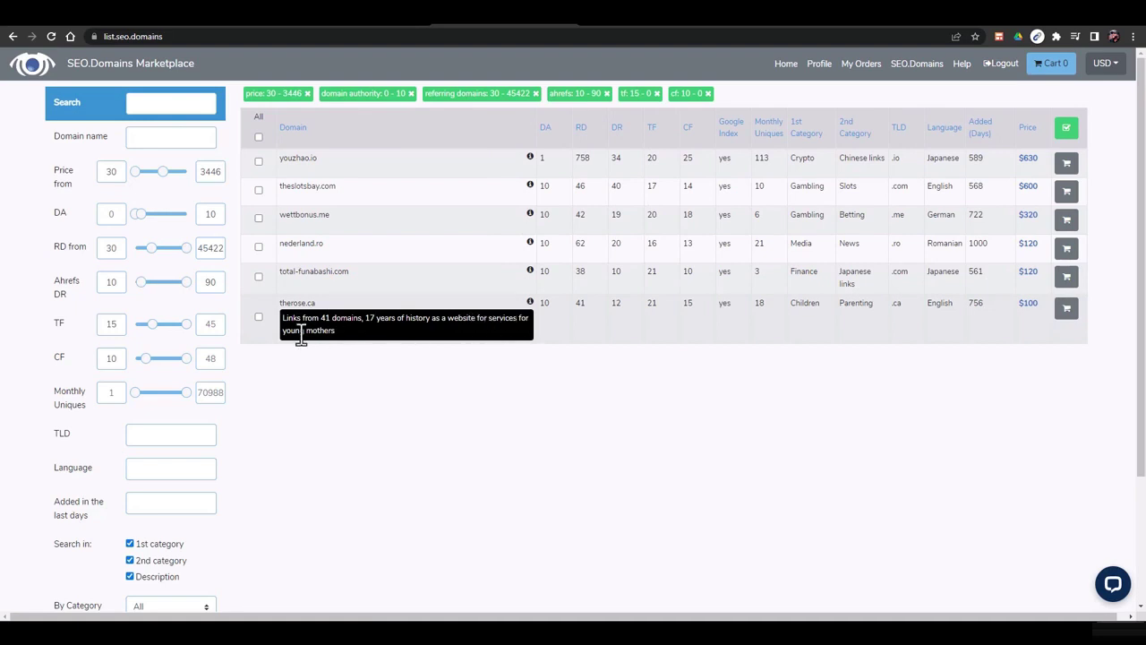
pyautogui.moveTo(322, 321); pyautogui.dragTo(352, 326)
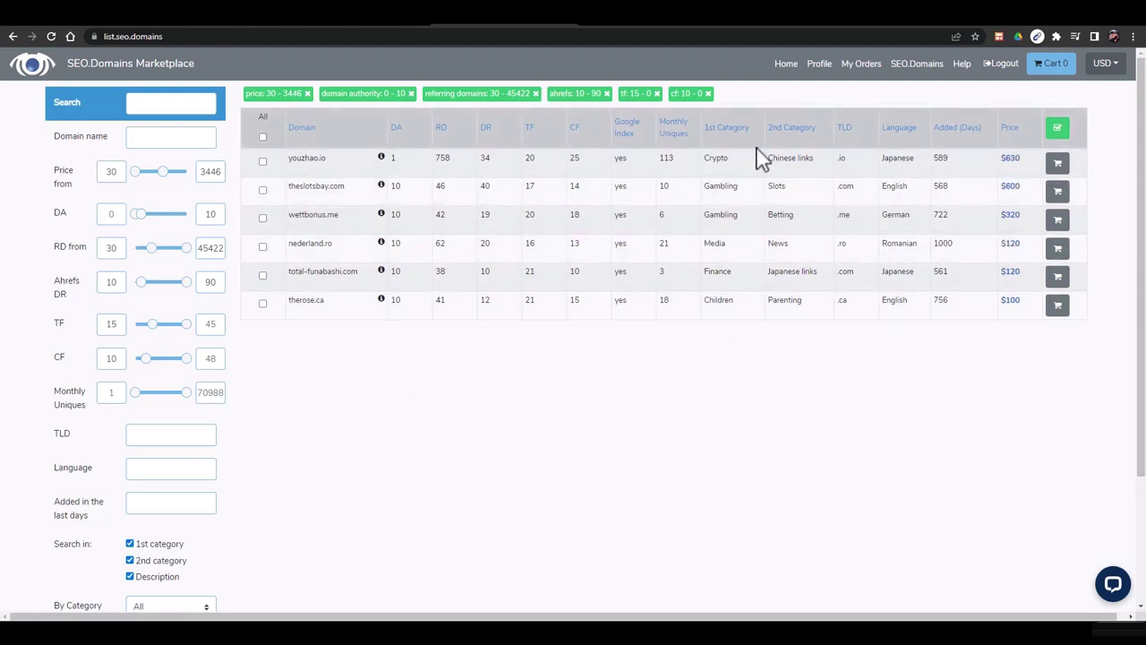
pyautogui.click(879, 30)
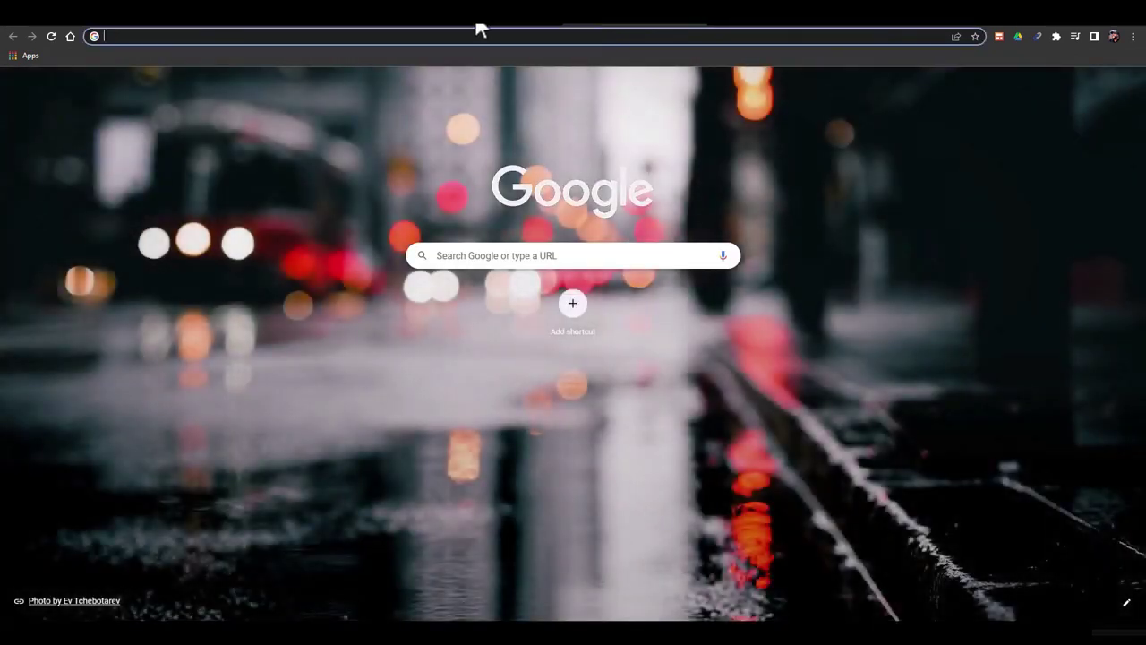
# Return to the domain list and copy theslotsbay.com
pyautogui.click(477, 29)
pyautogui.doubleClick(307, 190)
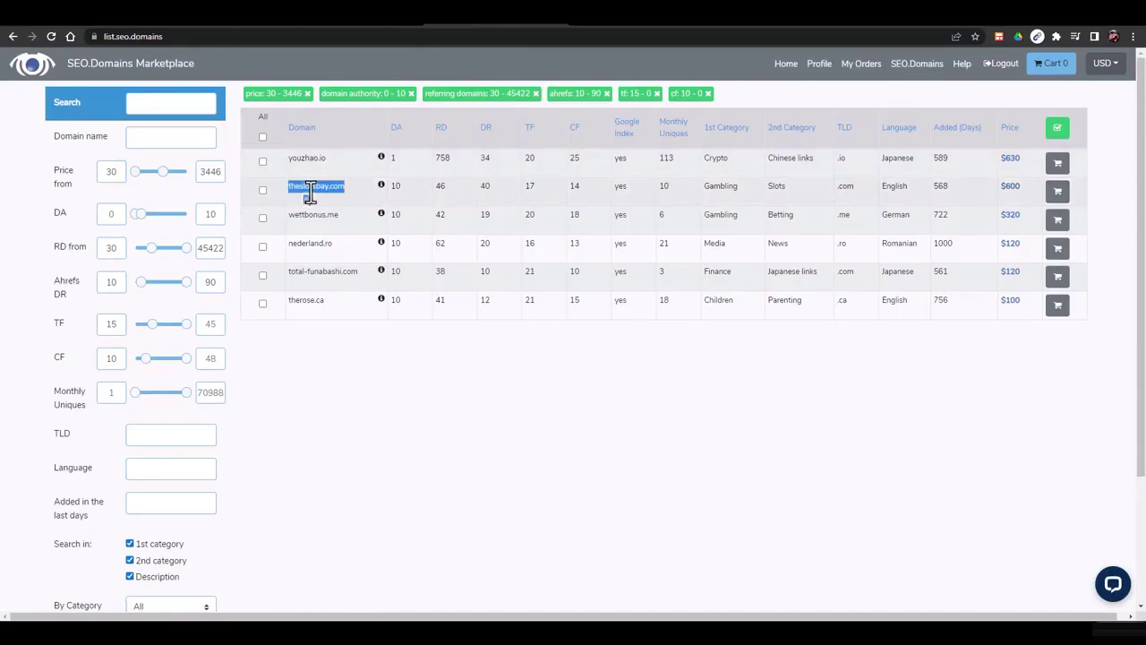
pyautogui.rightClick(310, 195)
pyautogui.click(336, 204)
# Go to web.archieve.org/history in a new tab, then trim the address to the home page
pyautogui.click(609, 26)
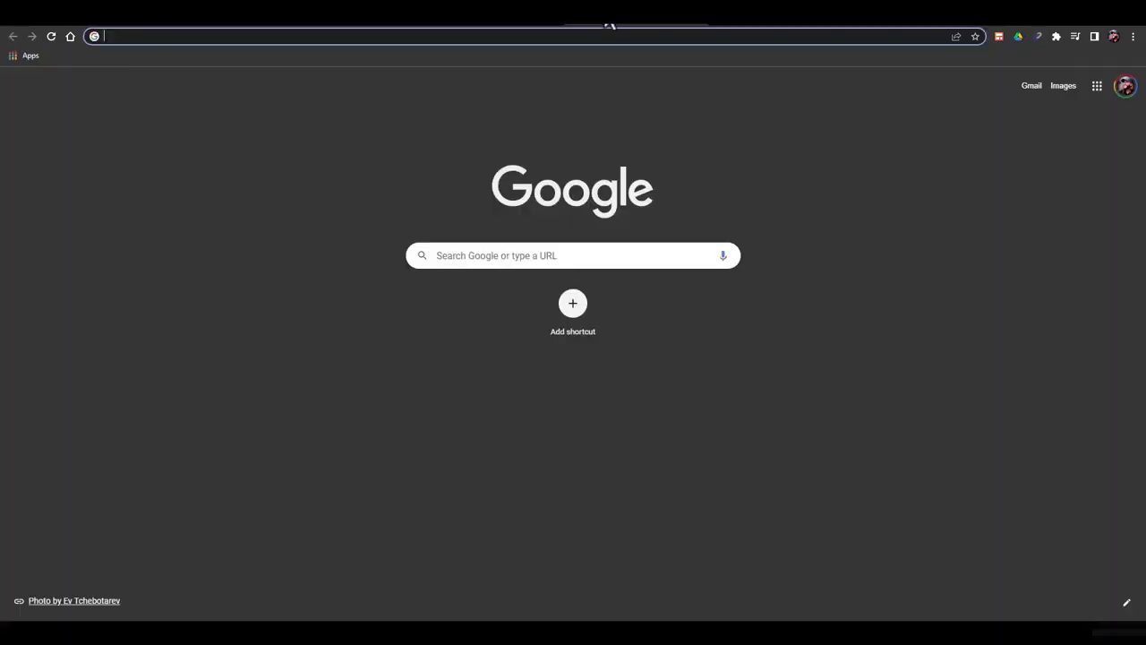
pyautogui.write('web.')
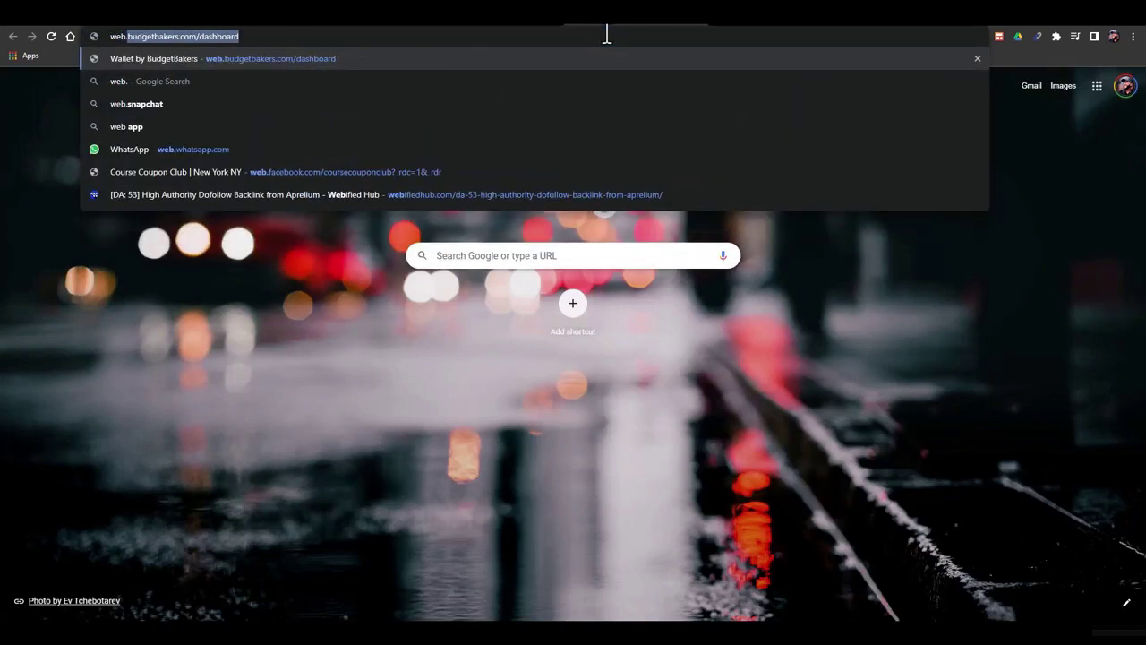
pyautogui.write('arc')
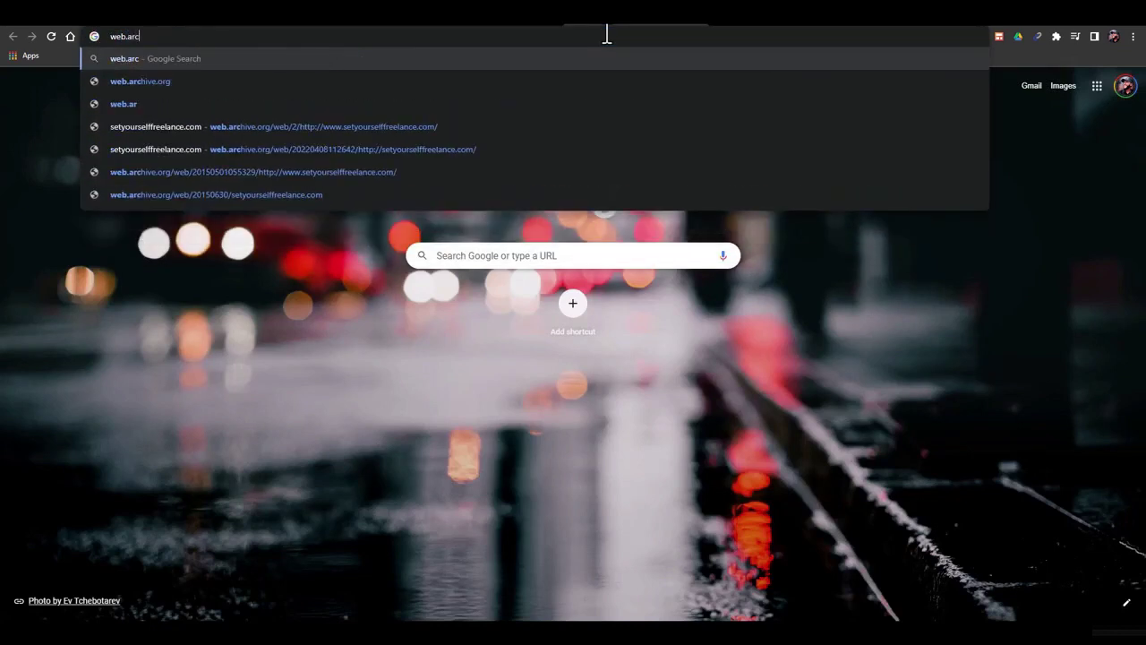
pyautogui.write('hieve')
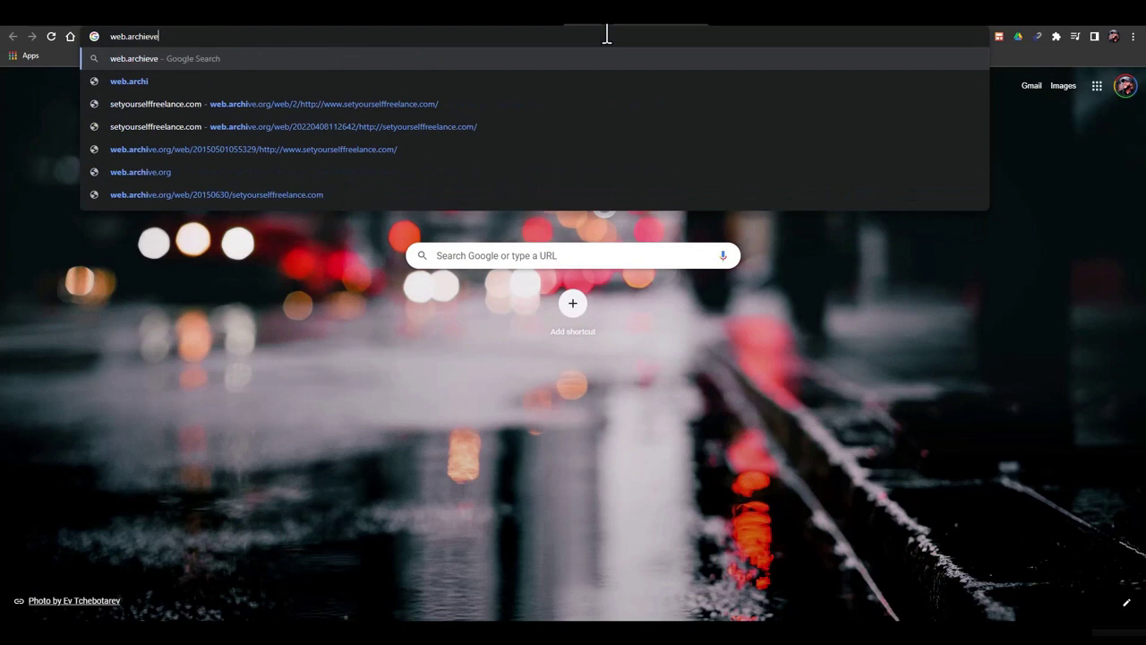
pyautogui.write('.org/his')
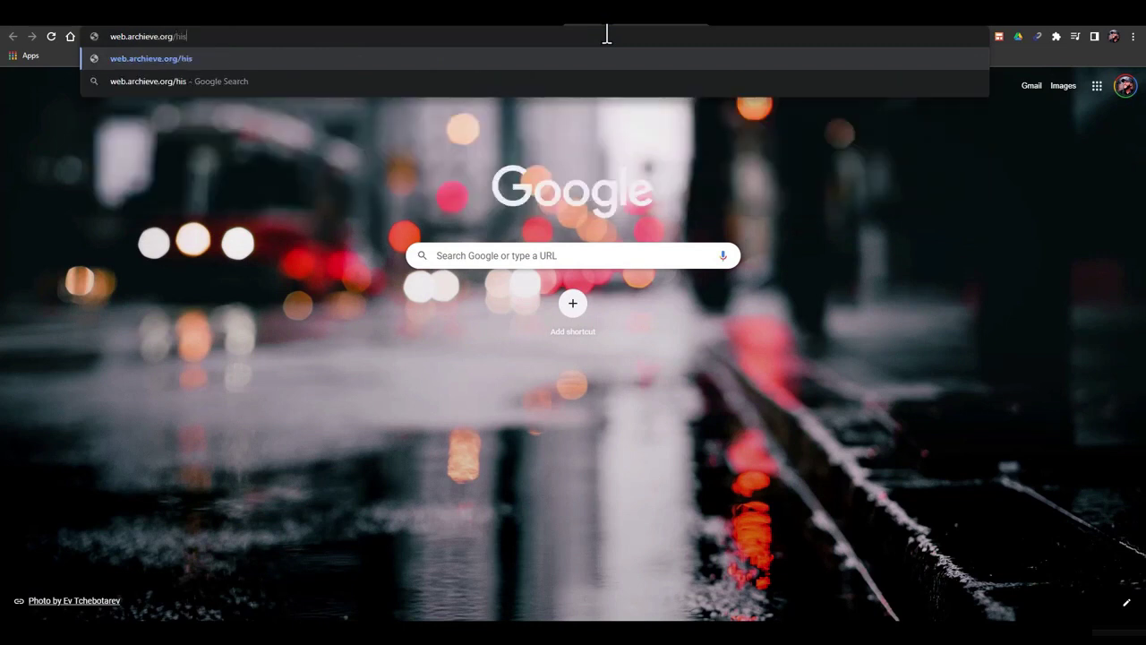
pyautogui.write('tory')
pyautogui.press('Return')
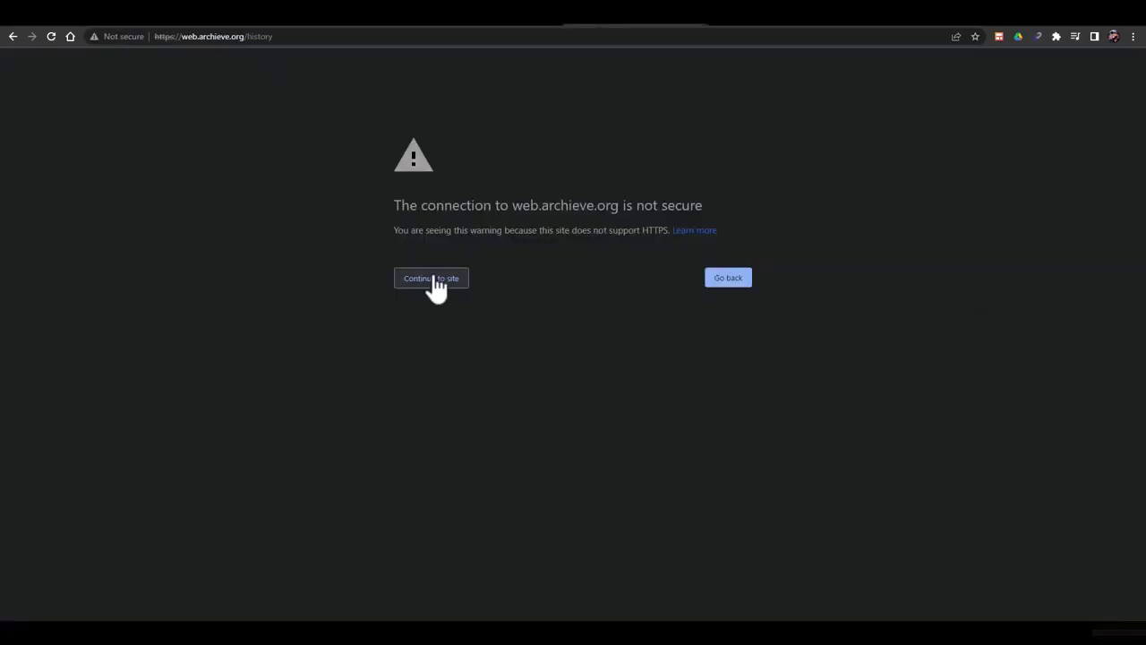
pyautogui.click(443, 277)
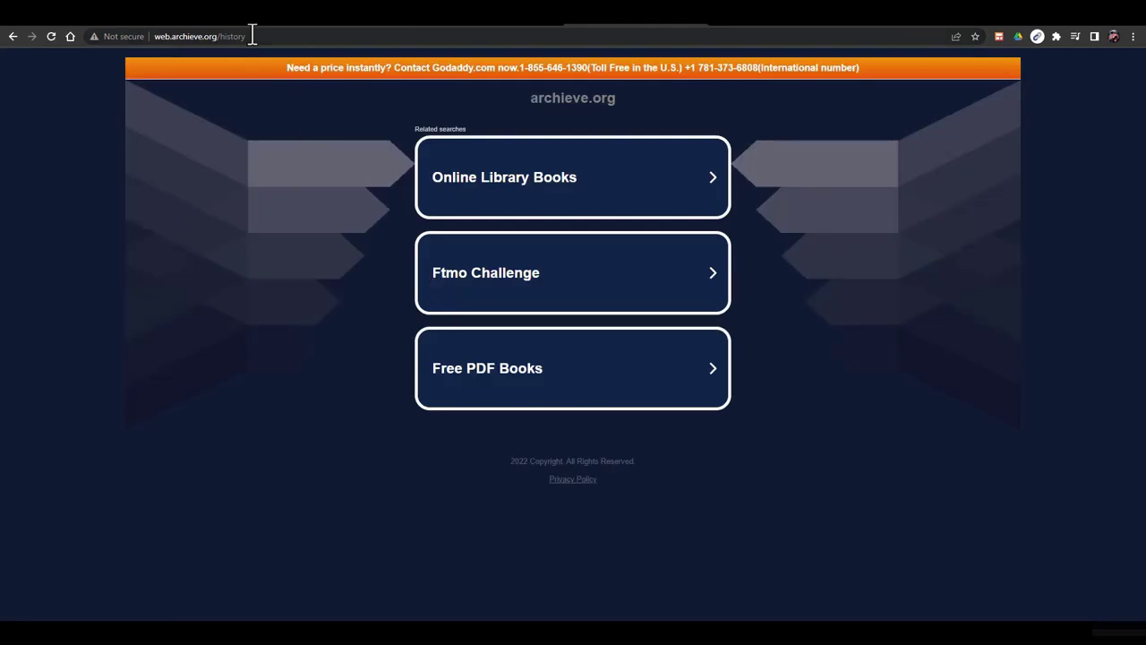
pyautogui.doubleClick(253, 36)
pyautogui.press('BackSpace')
pyautogui.press('BackSpace')
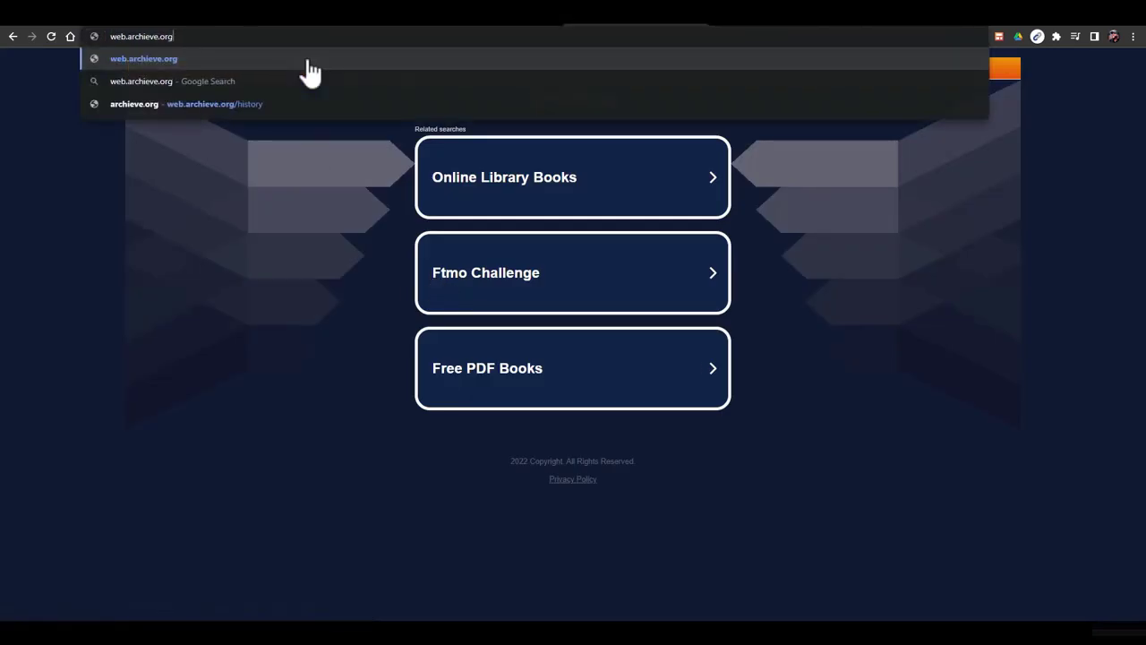
pyautogui.press('Return')
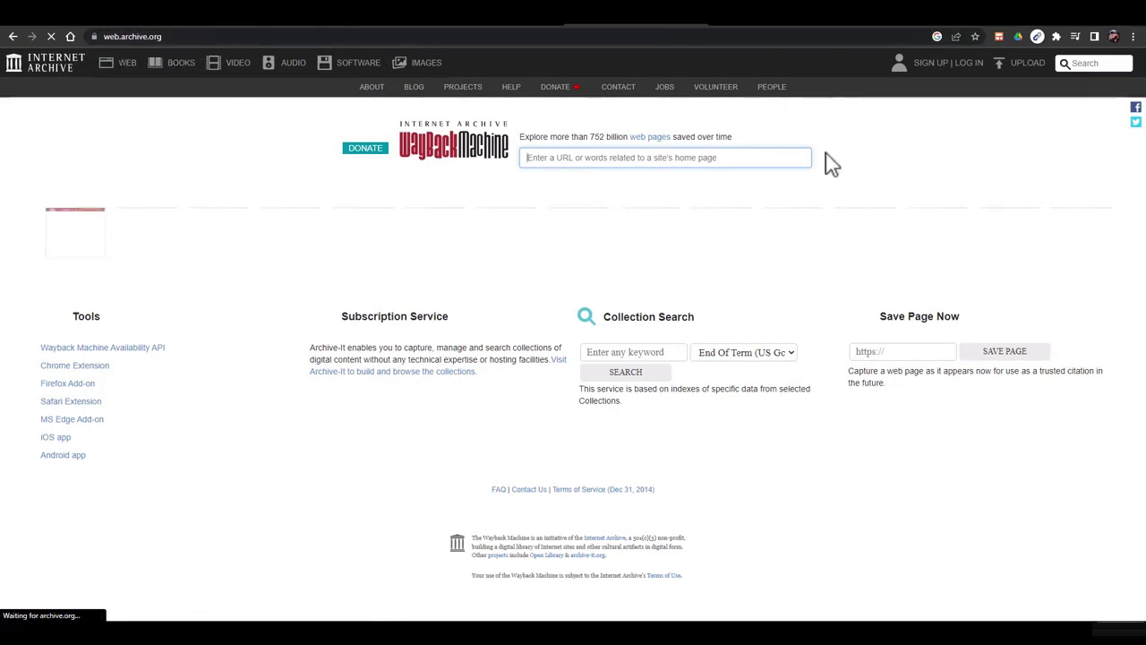
# Search the Wayback Machine for theslotsbay.com to show its 8 captures from 2018–2022
pyautogui.rightClick(620, 160)
pyautogui.click(656, 251)
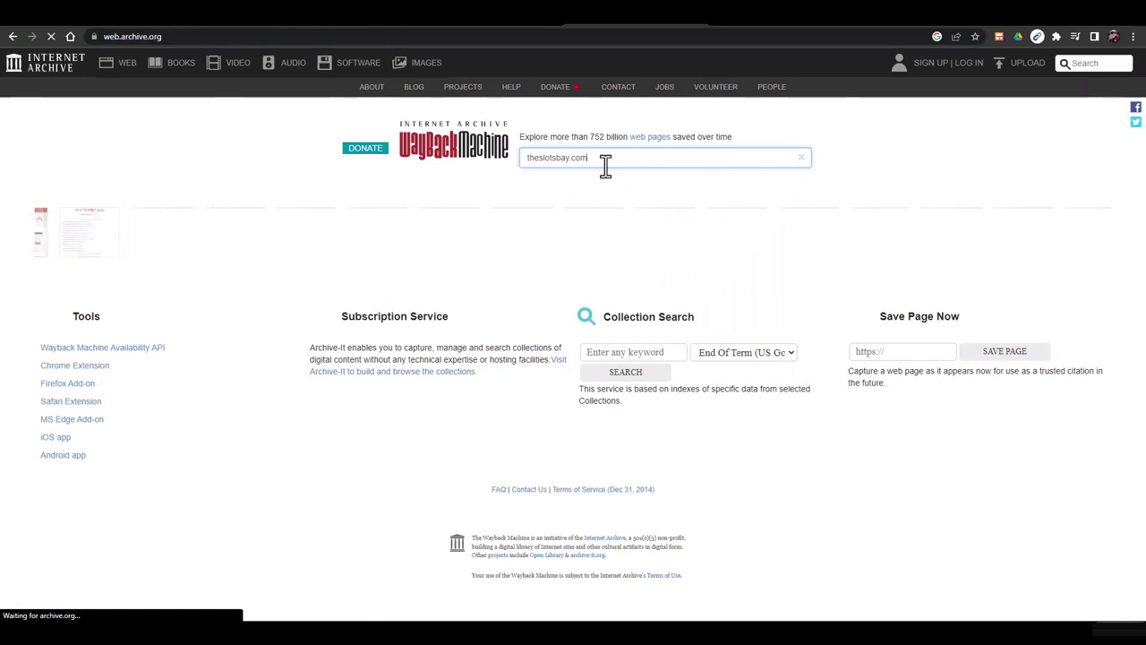
pyautogui.press('Return')
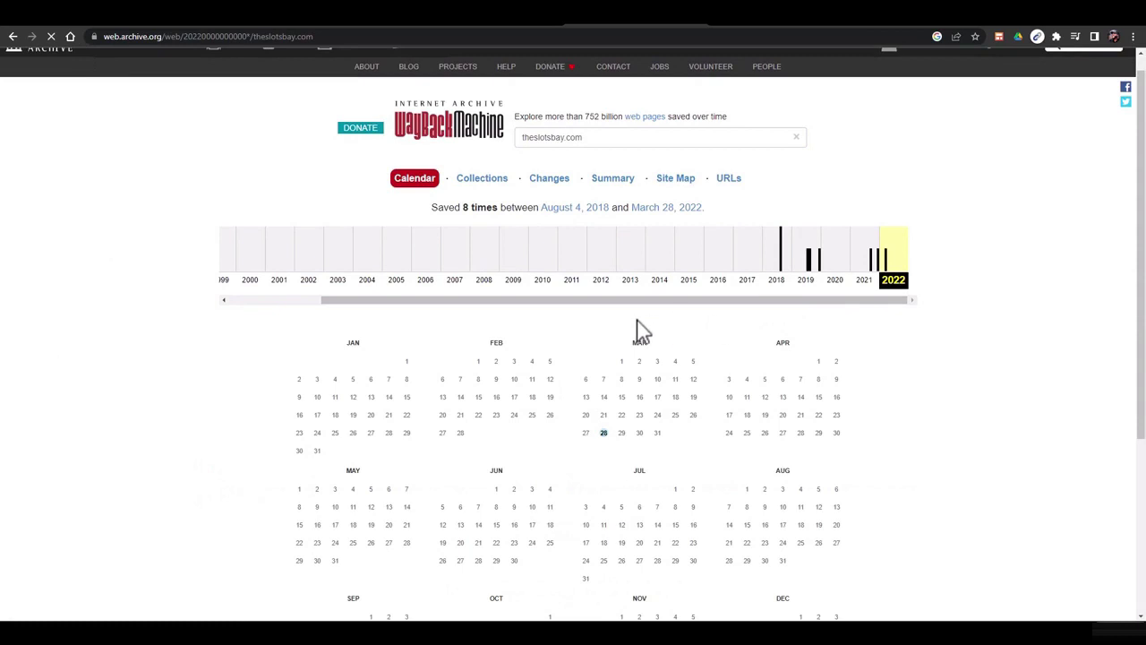
pyautogui.scroll(-2, 768, 389)
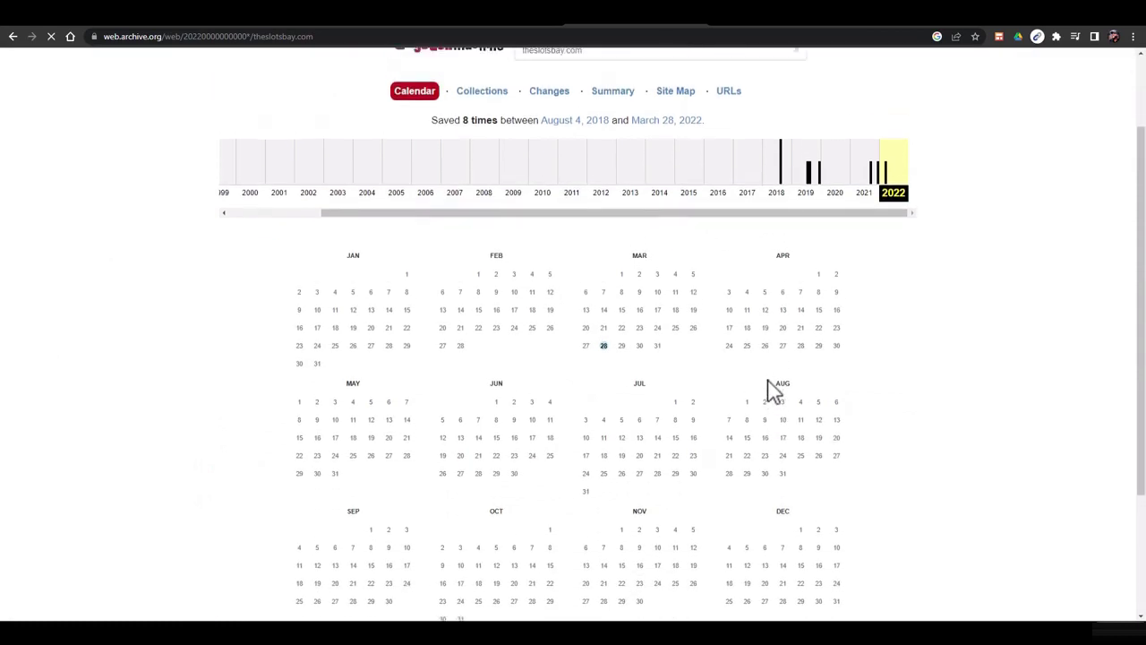
pyautogui.scroll(1, 681, 430)
pyautogui.moveTo(603, 439)
pyautogui.scroll(-3, 653, 409)
pyautogui.scroll(3, 626, 358)
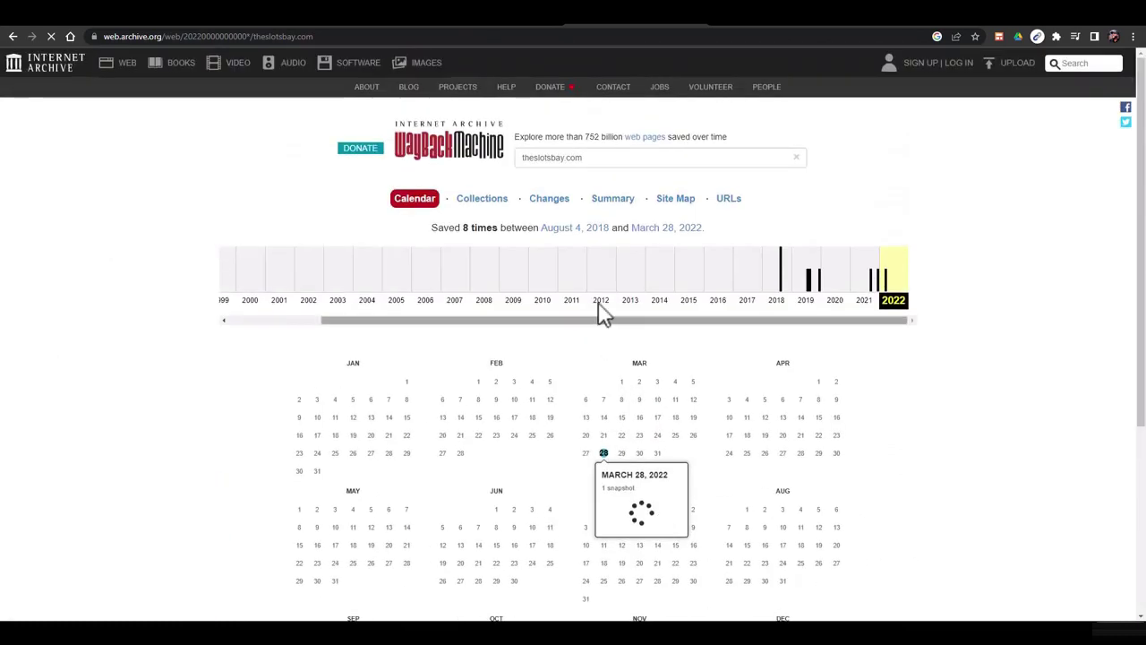
# Bring up theslotsbay.com's 2018 capture calendar and its August 16 snapshot
pyautogui.click(786, 285)
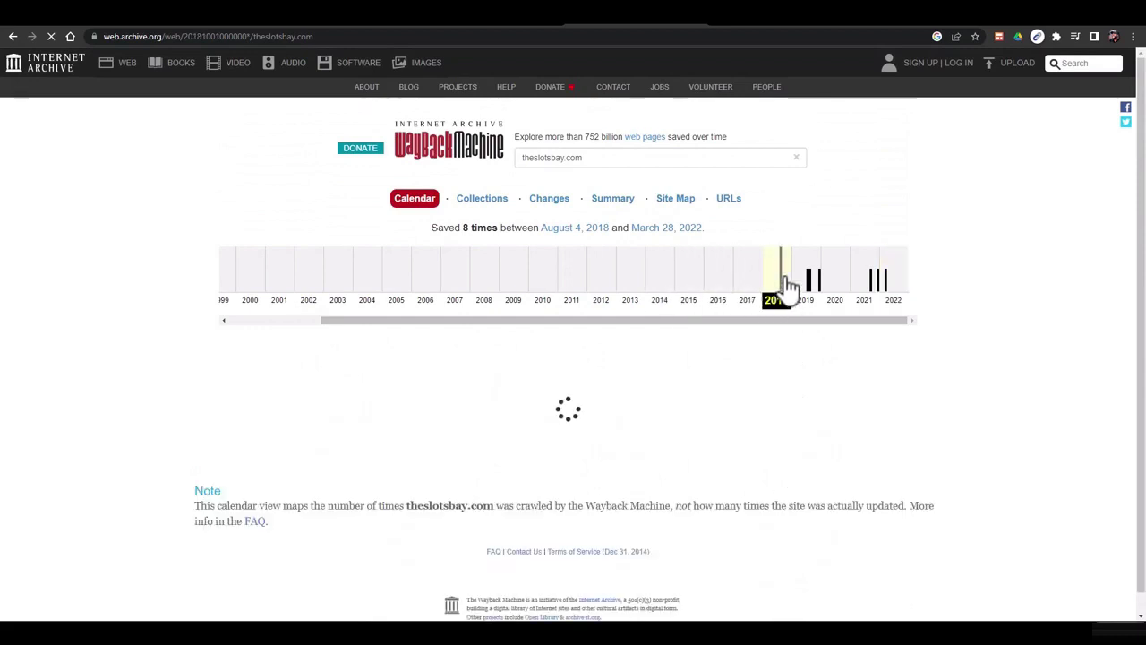
pyautogui.scroll(-1, 788, 287)
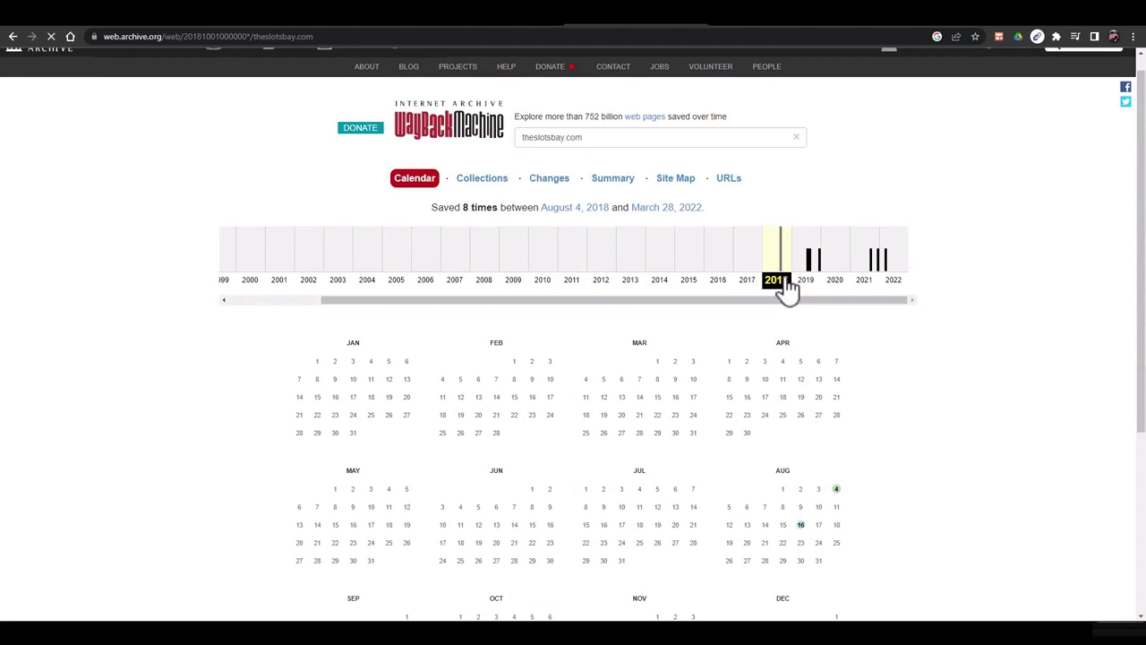
pyautogui.scroll(-1, 788, 358)
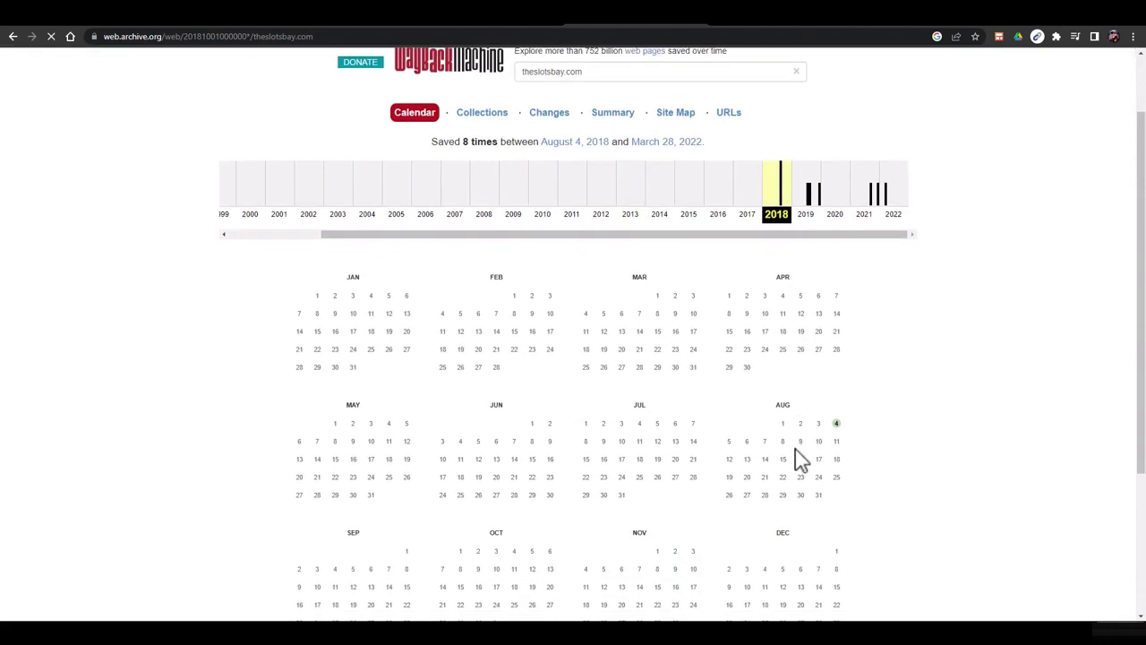
pyautogui.moveTo(804, 461)
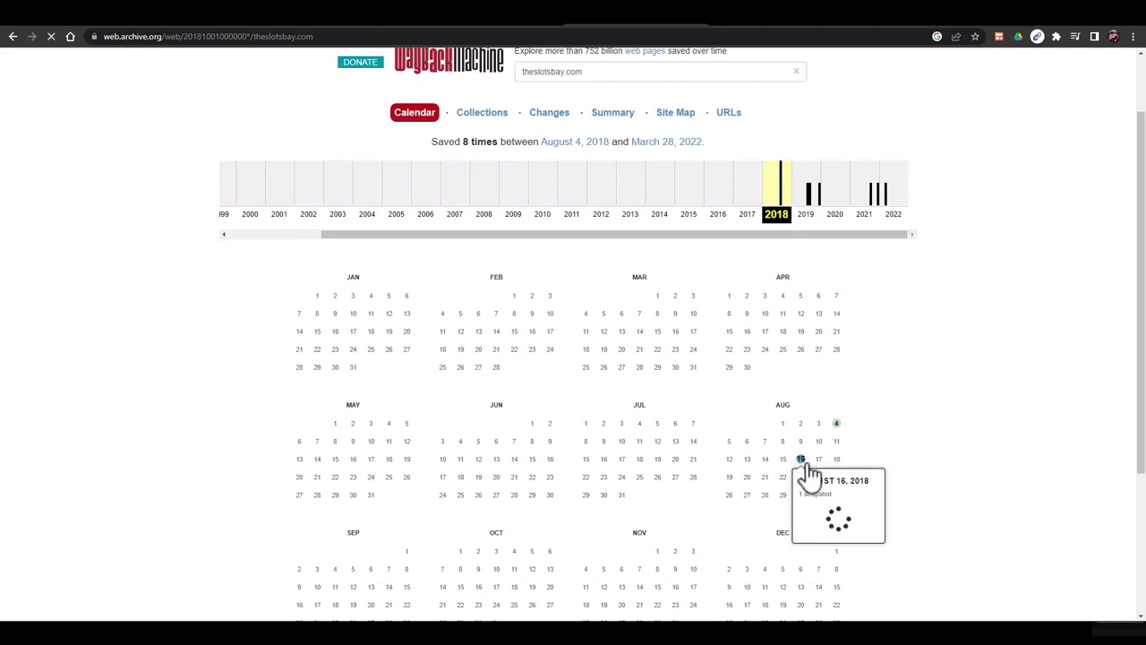
pyautogui.scroll(-2, 822, 504)
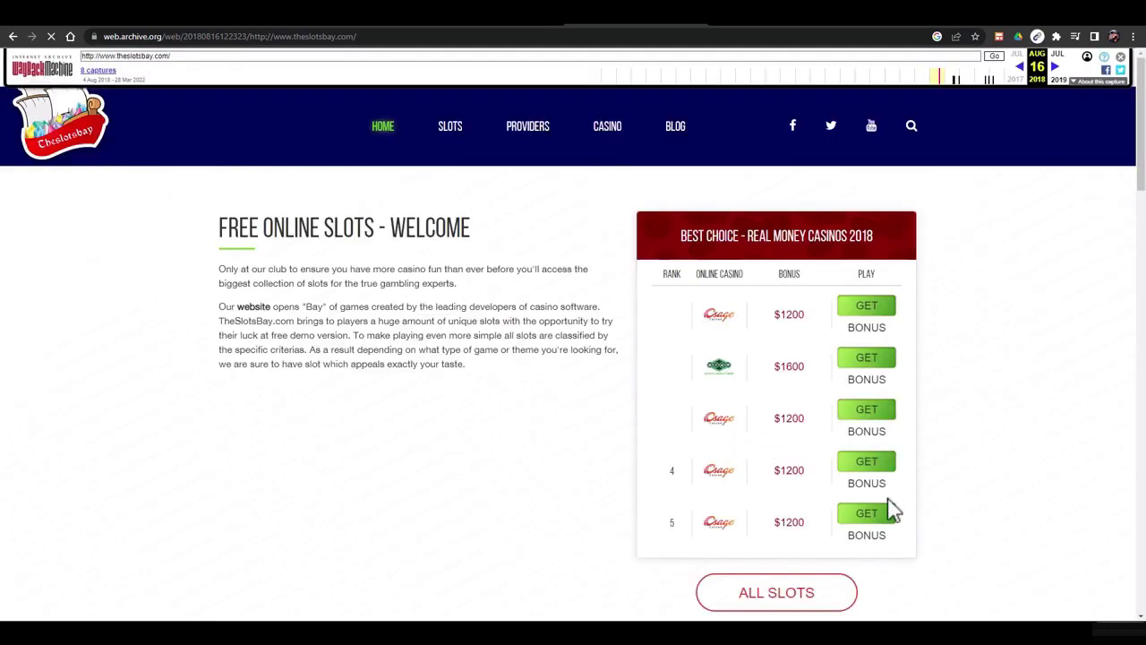
# Scroll through theslotsbay.com's August 16, 2018 free slots snapshot, then return to the domain list
pyautogui.scroll(-2, 790, 366)
pyautogui.scroll(-2, 790, 366)
pyautogui.scroll(4, 792, 369)
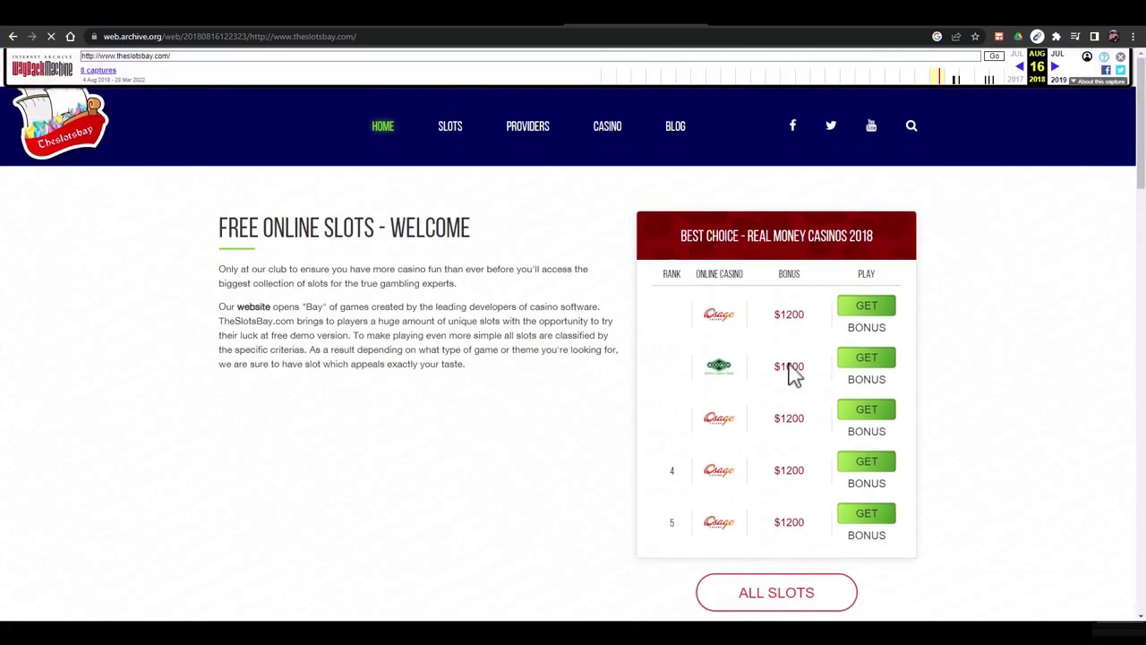
pyautogui.click(484, 25)
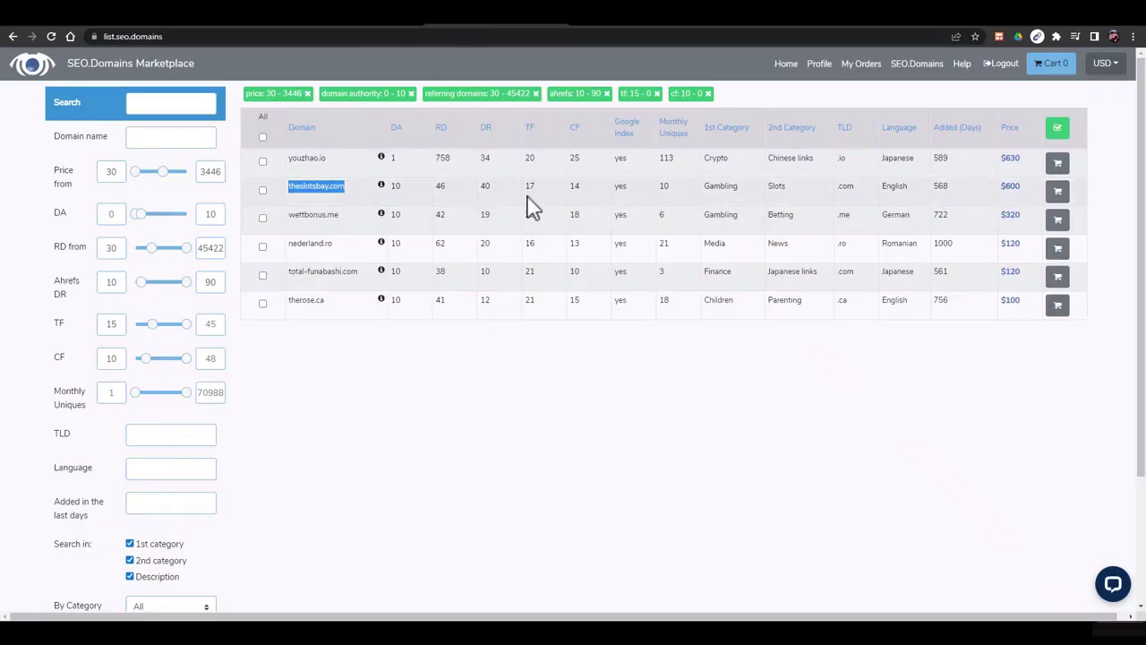
# Clear the theslotsbay.com selection and copy therose.ca from the filtered domain list
pyautogui.click(778, 188)
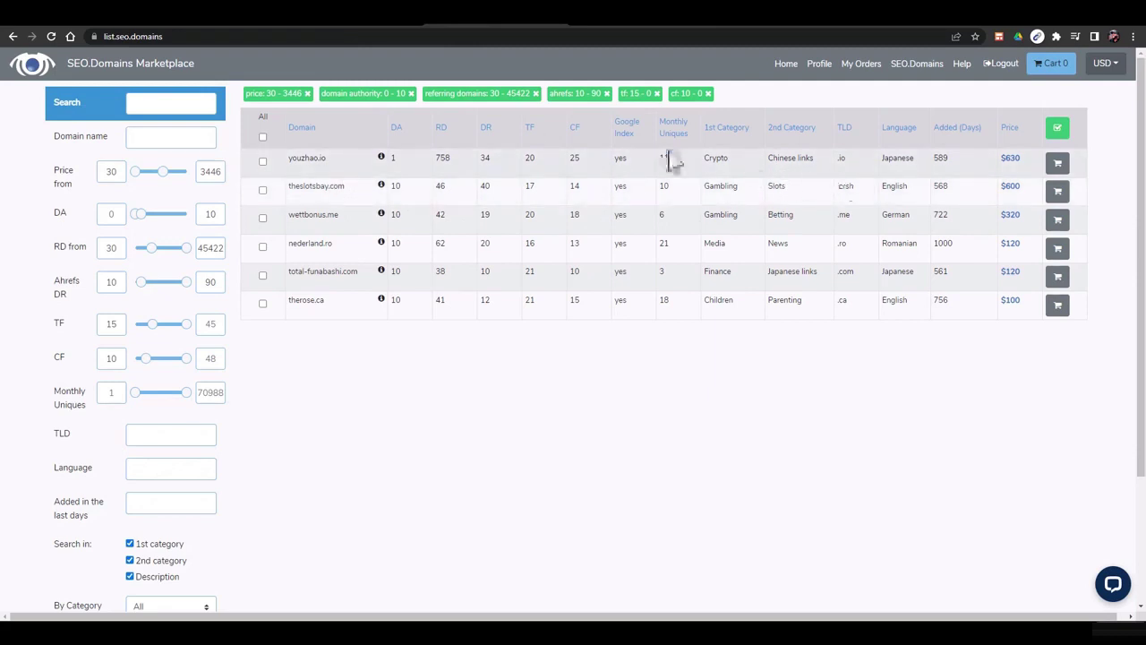
pyautogui.rightClick(339, 305)
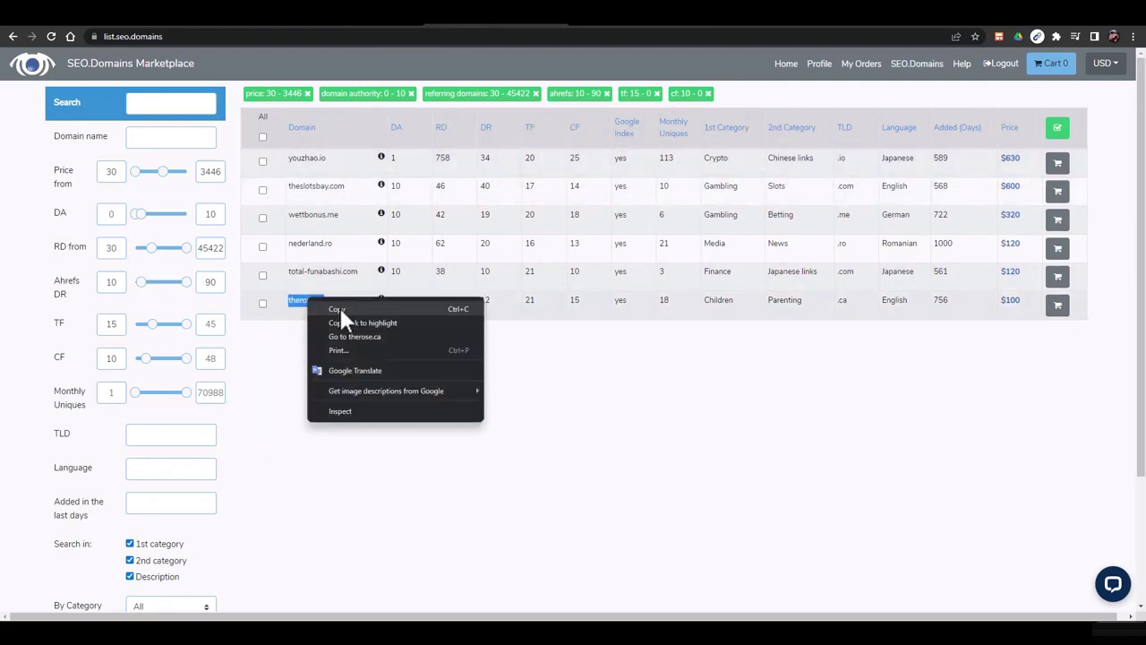
pyautogui.press('Escape')
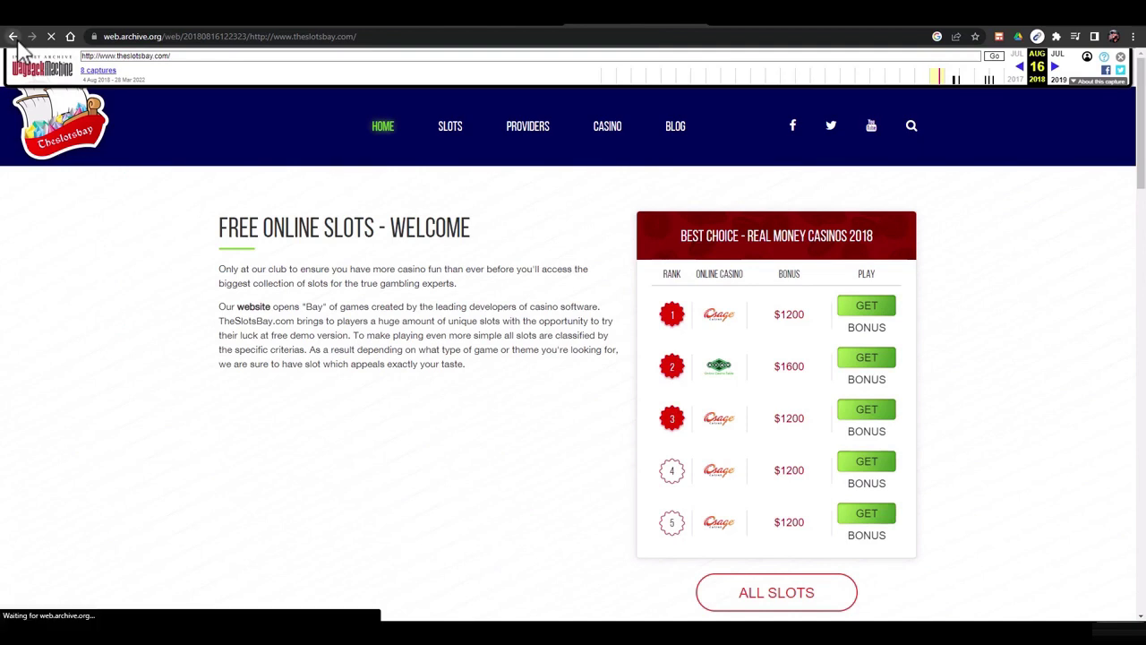
# Replace the archived address with therose.ca to load its capture history
pyautogui.tripleClick(143, 55)
pyautogui.rightClick(151, 57)
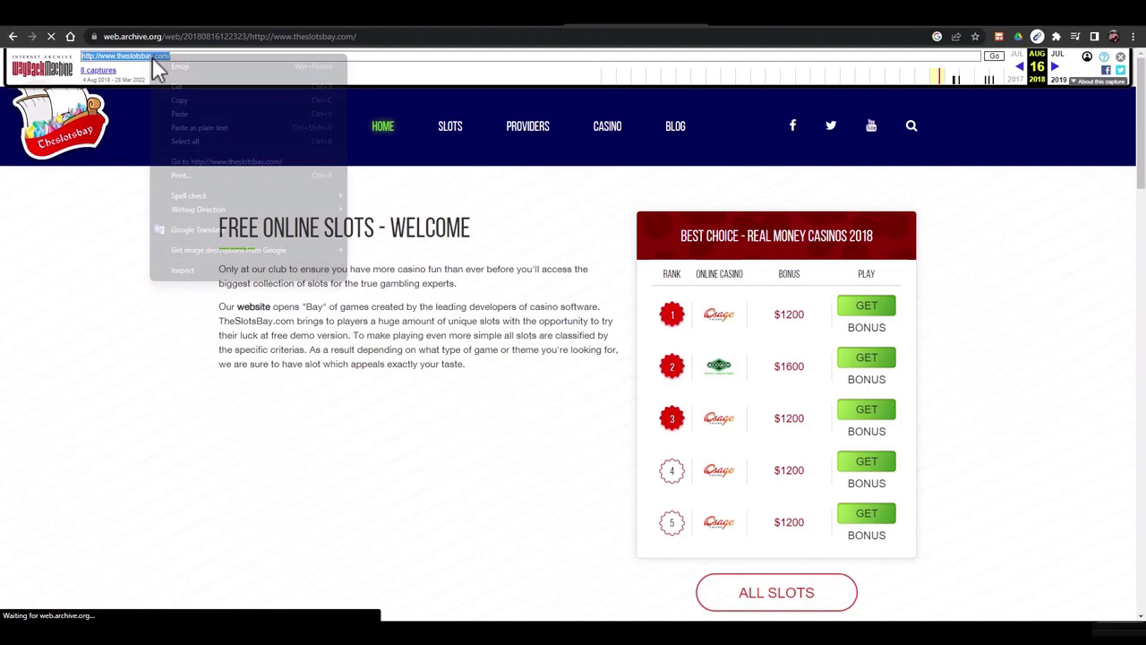
pyautogui.click(174, 113)
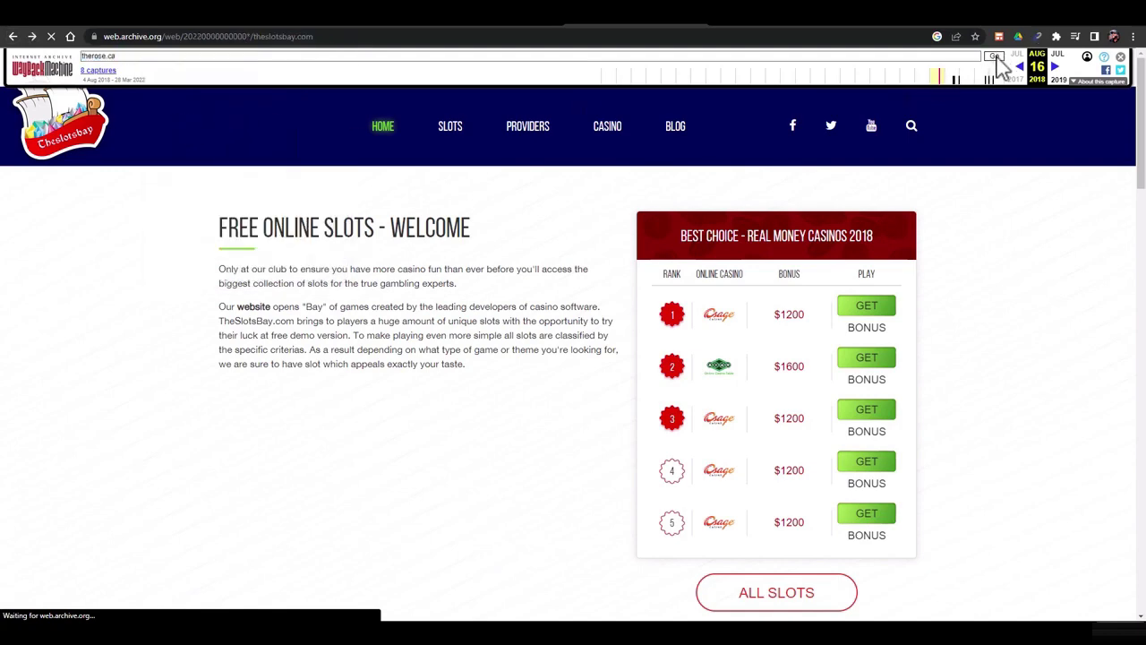
pyautogui.scroll(-2, 1103, 148)
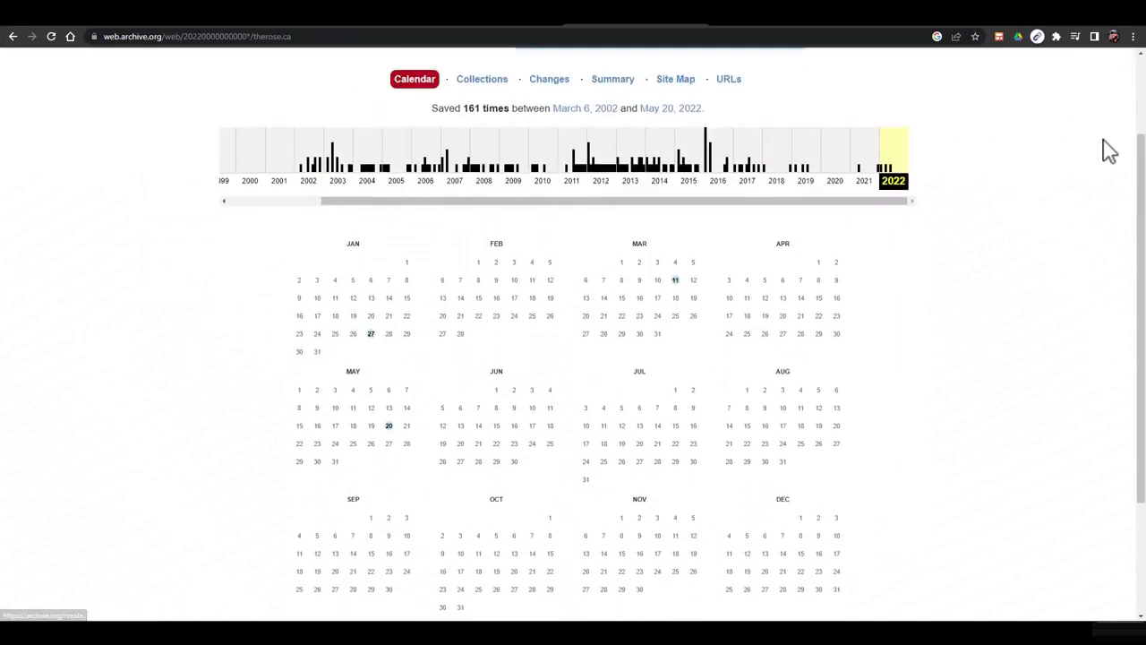
pyautogui.scroll(-2, 708, 299)
pyautogui.scroll(3, 805, 289)
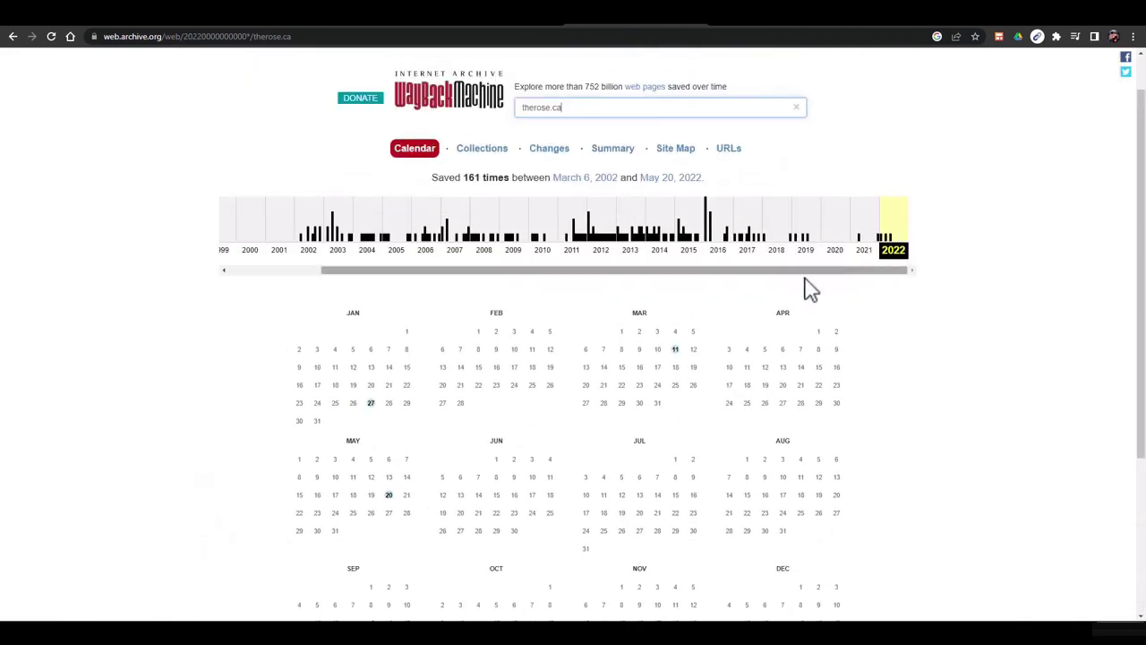
pyautogui.scroll(-1, 734, 340)
pyautogui.scroll(1, 752, 318)
pyautogui.scroll(-1, 768, 295)
pyautogui.scroll(2, 537, 300)
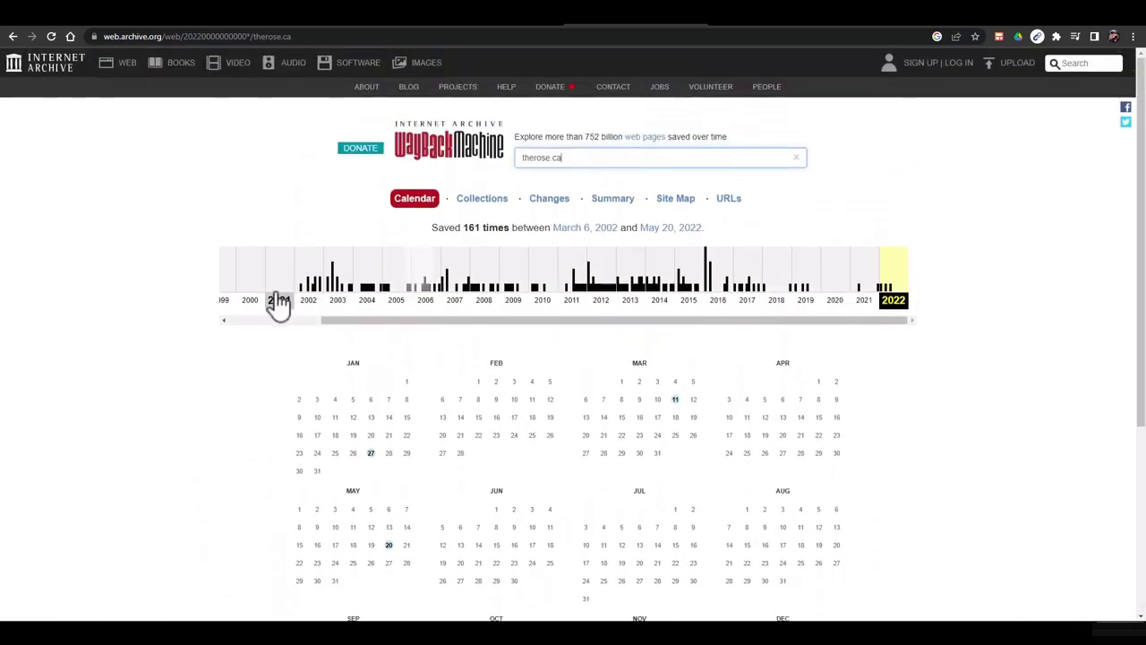
# View therose.ca's June 5, 2002 Rose of Sharon snapshot, then go back to the calendar
pyautogui.click(306, 301)
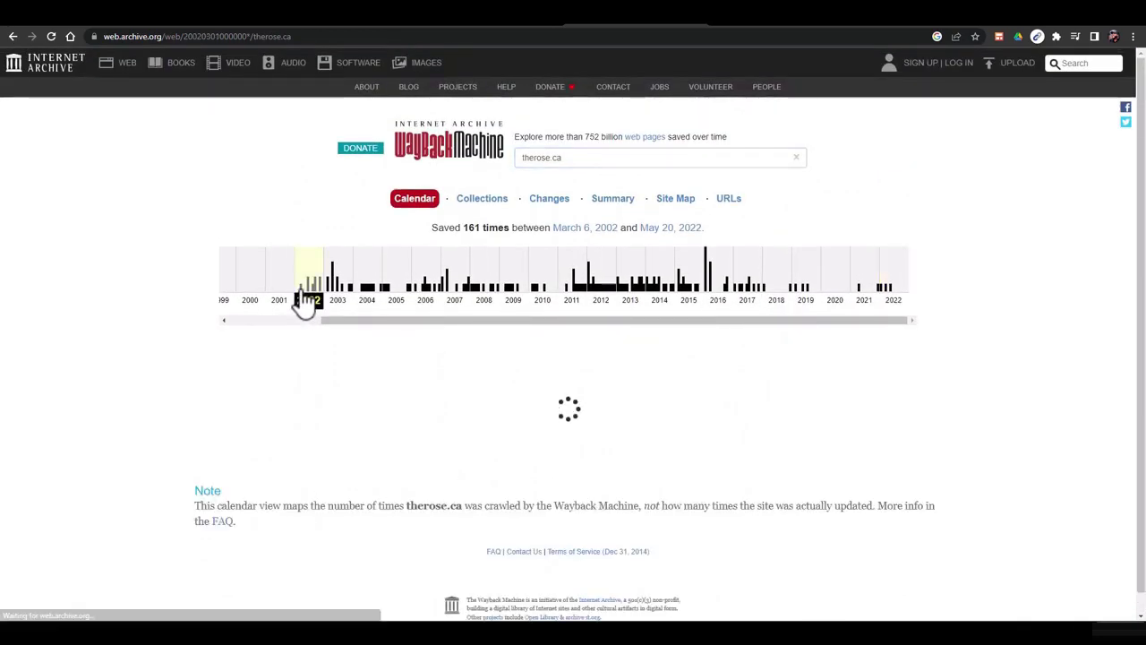
pyautogui.scroll(-5, 305, 300)
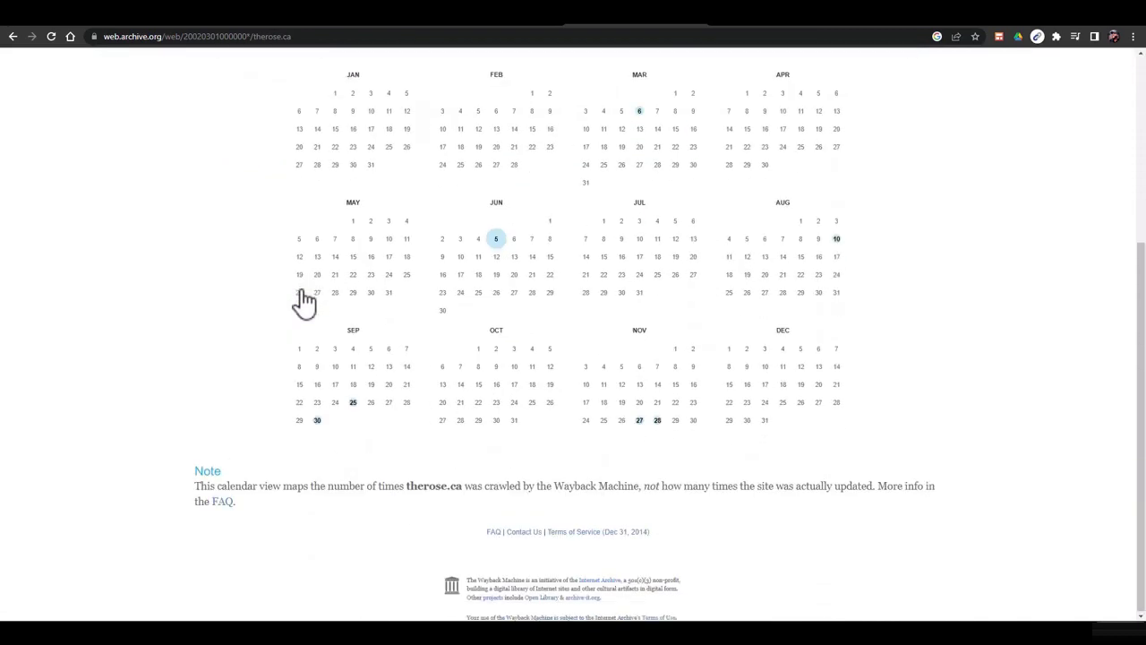
pyautogui.moveTo(494, 238)
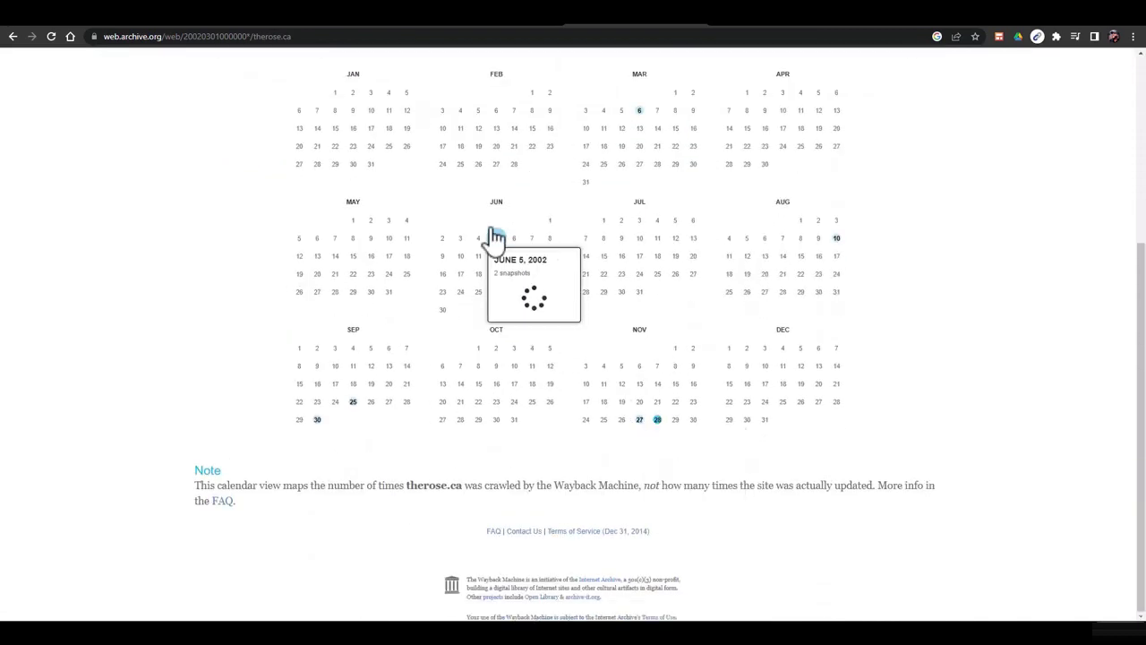
pyautogui.click(523, 287)
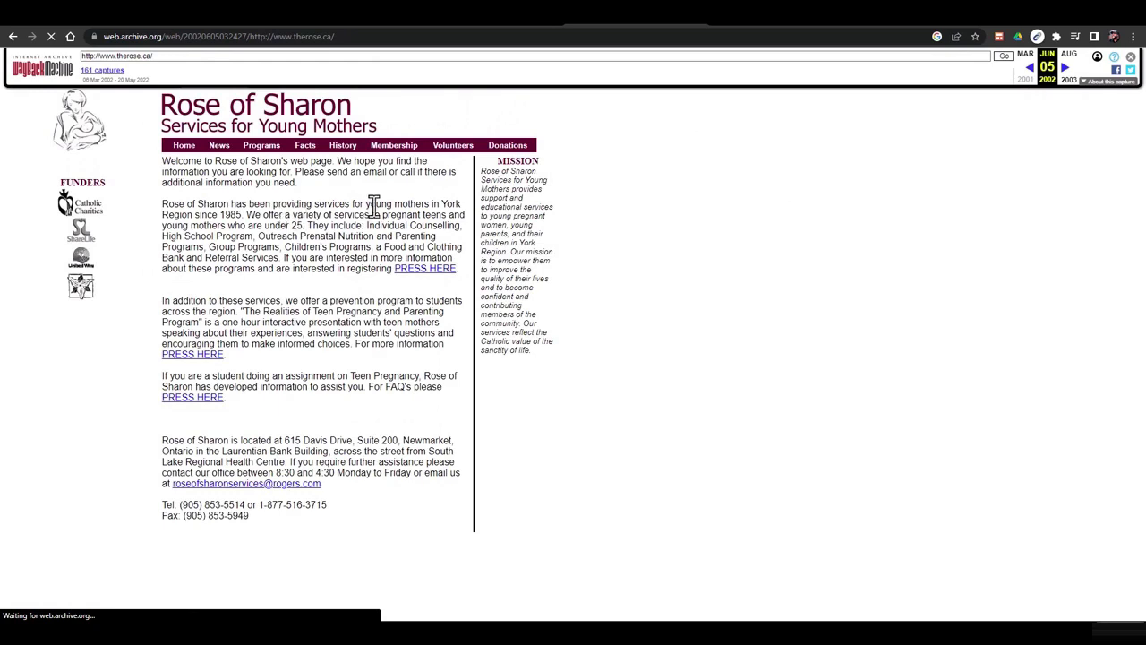
pyautogui.hotkey('alt', 'Left')
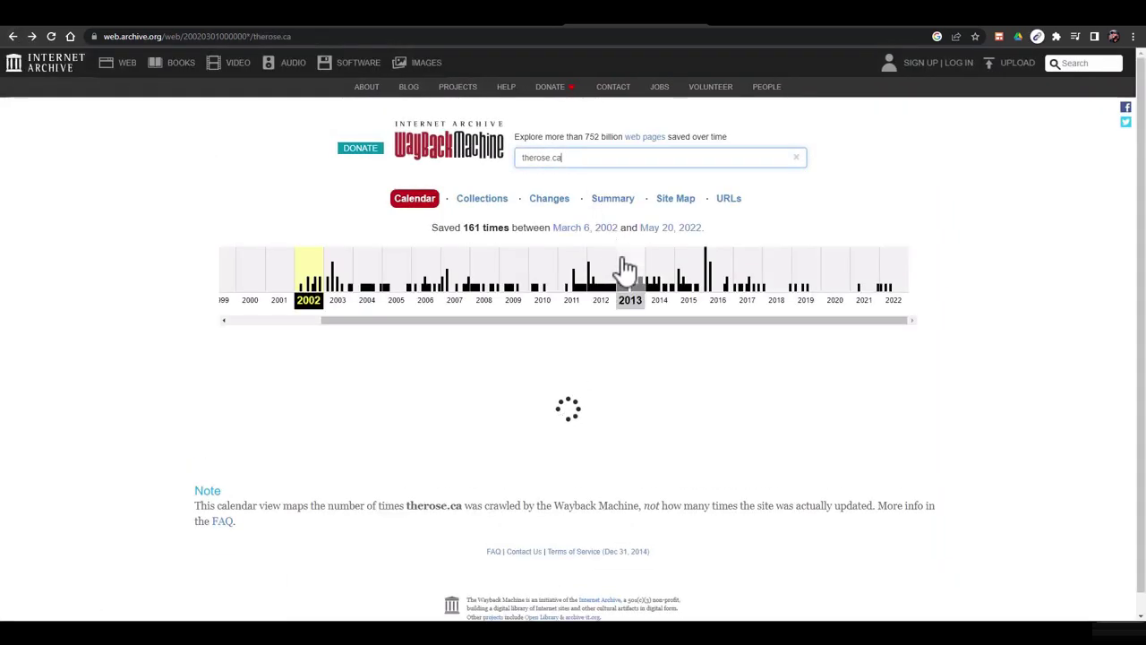
# Open therose.ca's June 14, 2004 snapshot at 01:16:45, then go back to the calendar
pyautogui.click(366, 299)
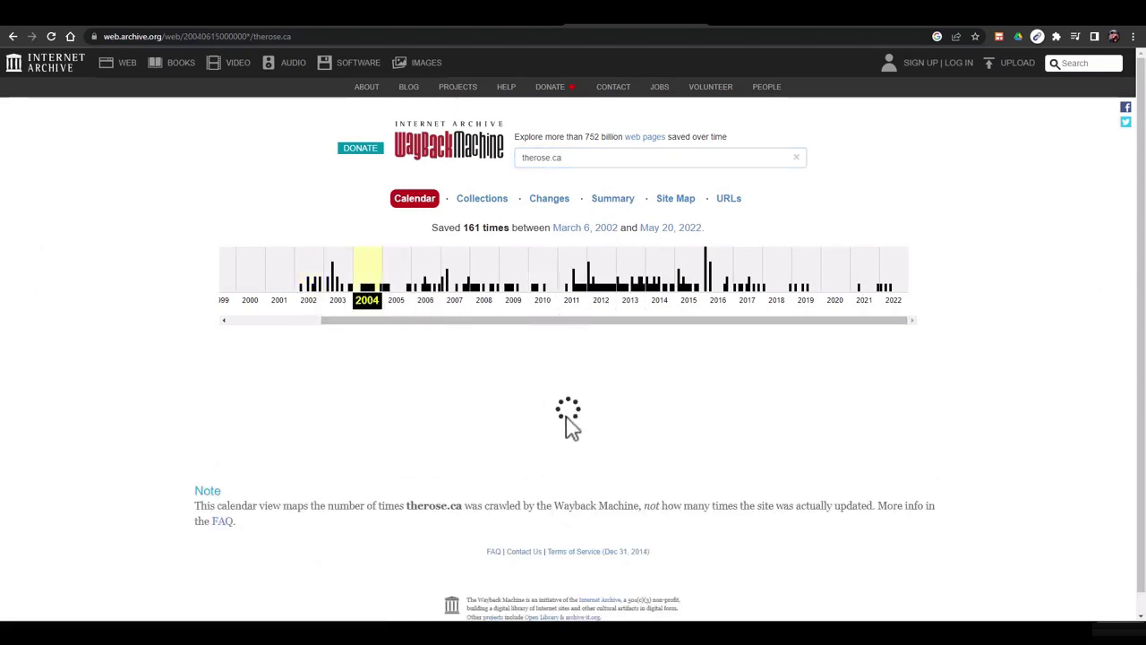
pyautogui.moveTo(460, 546)
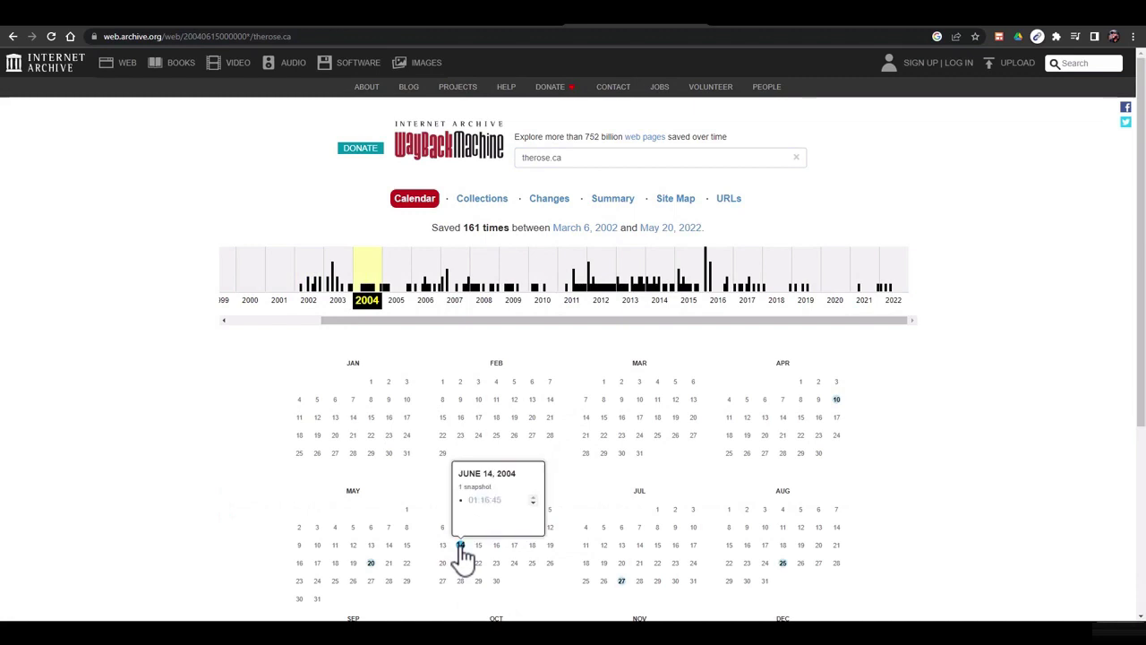
pyautogui.click(491, 503)
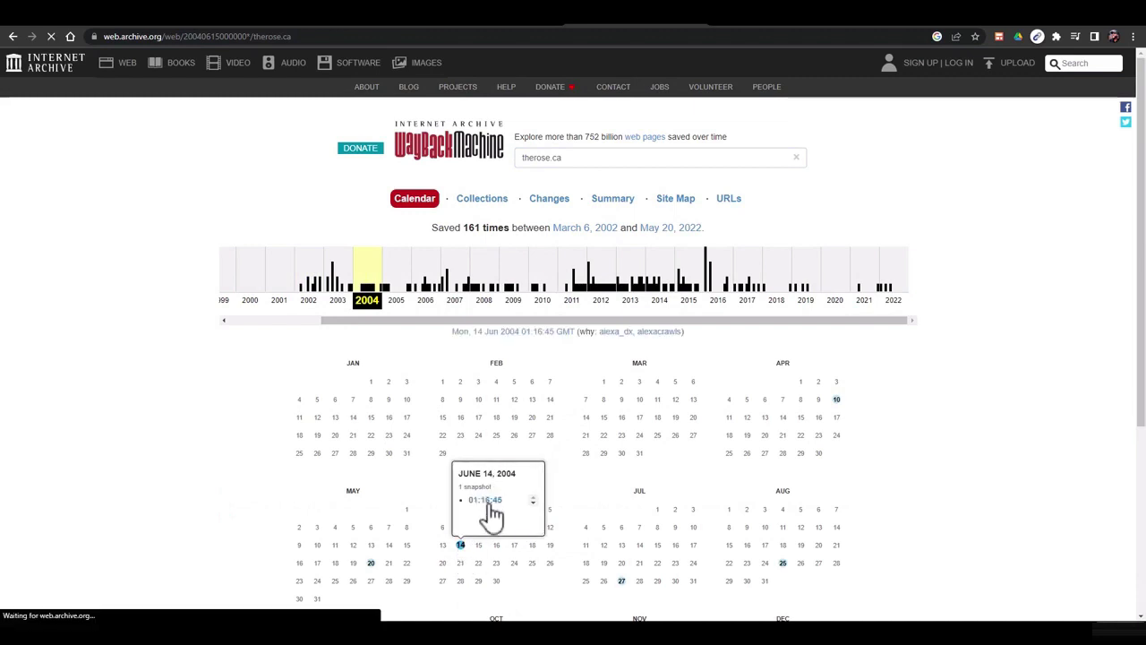
pyautogui.rightClick(491, 510)
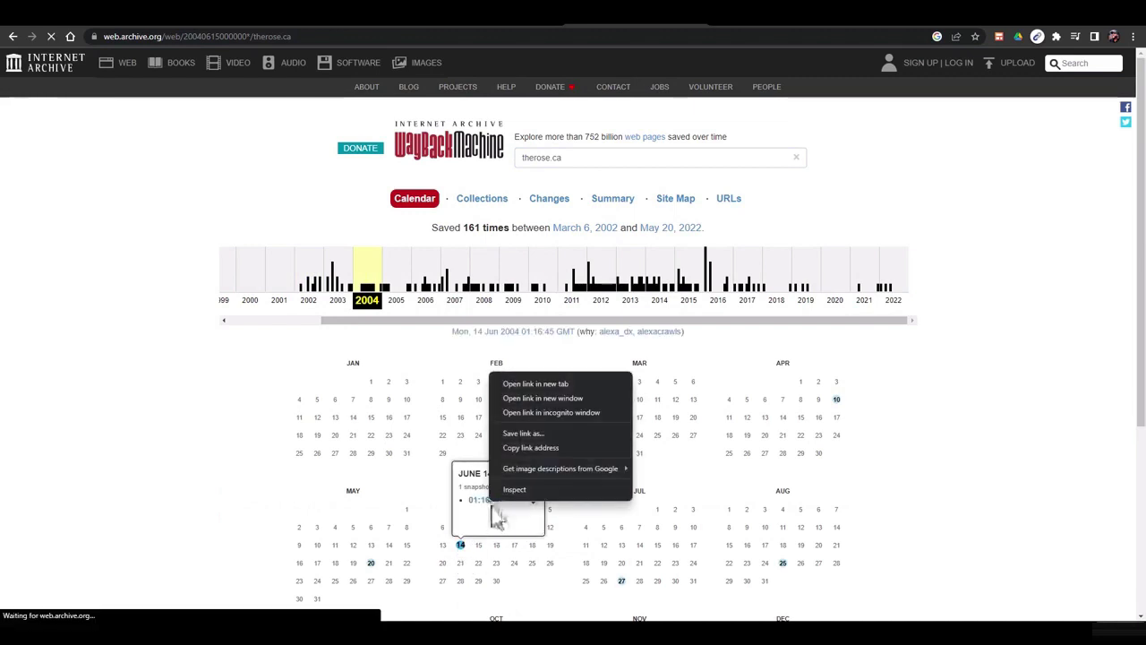
pyautogui.click(484, 510)
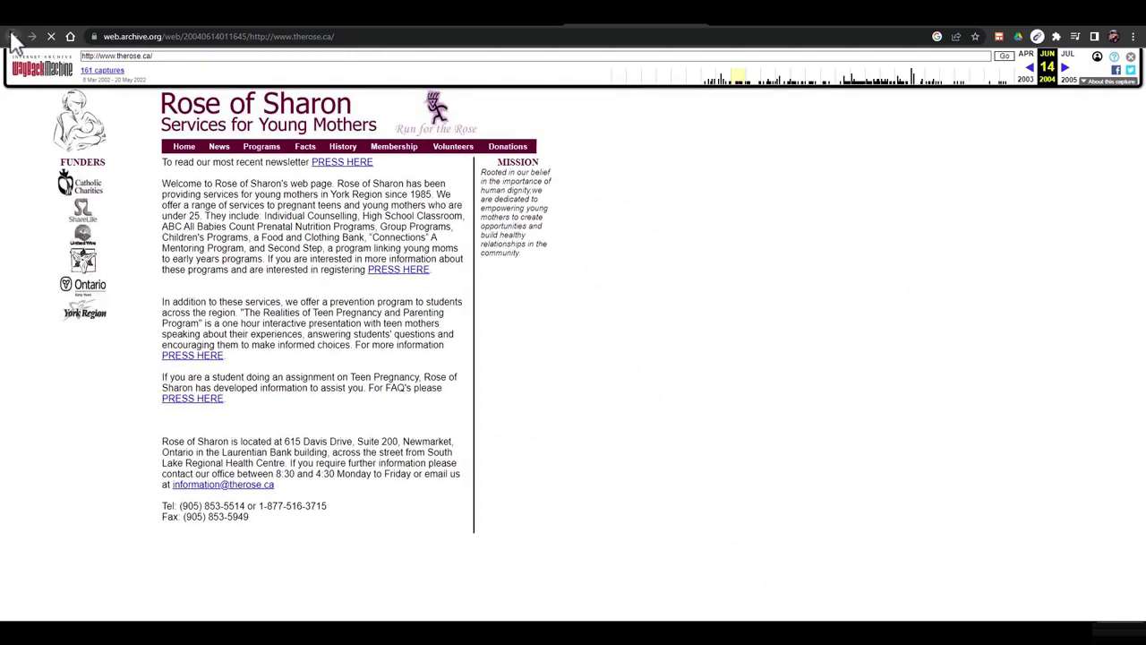
pyautogui.hotkey('alt', 'Left')
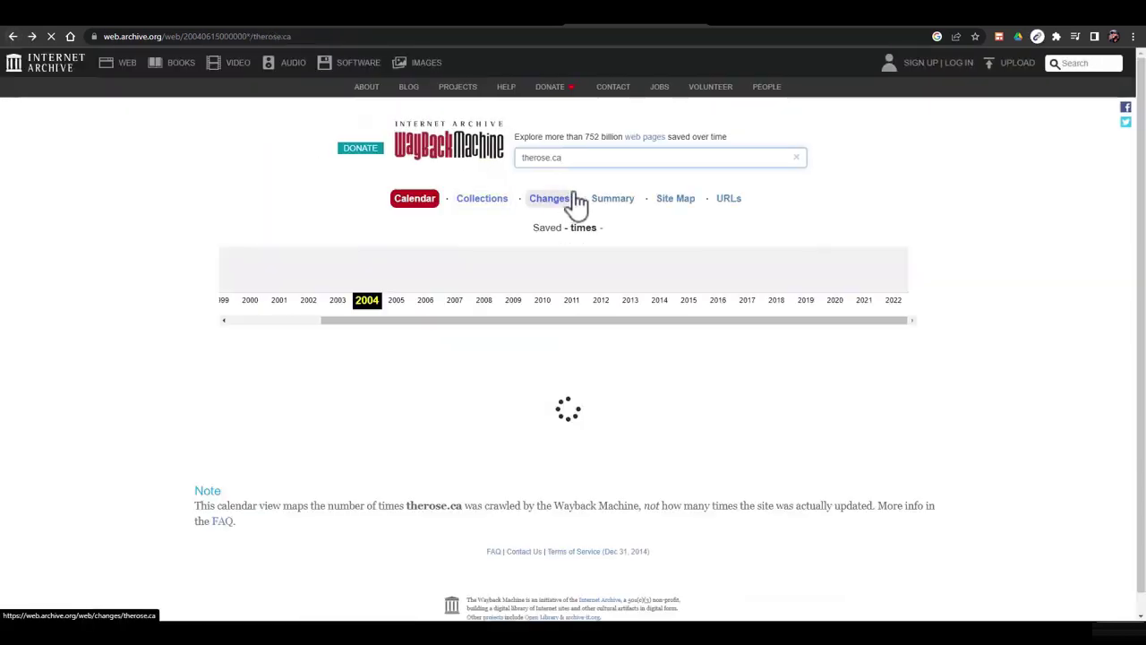
# Check therose.ca's January 14, 2012 capture and its 2016 redirect to roseofsharon.com, then go back
pyautogui.click(598, 301)
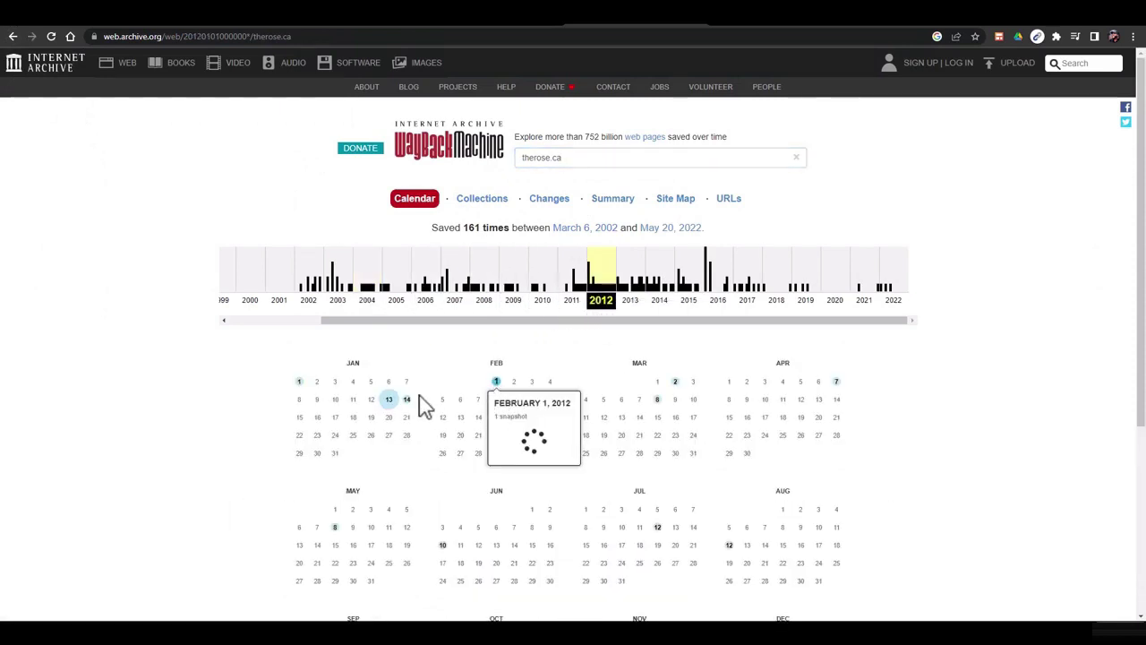
pyautogui.moveTo(405, 405)
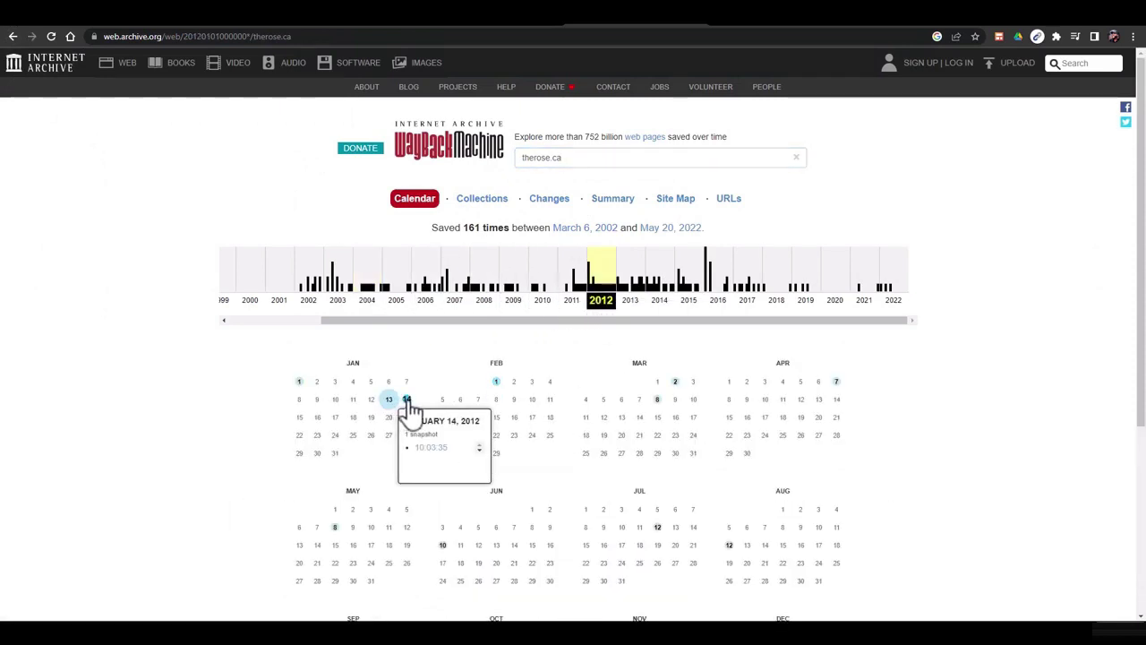
pyautogui.click(431, 448)
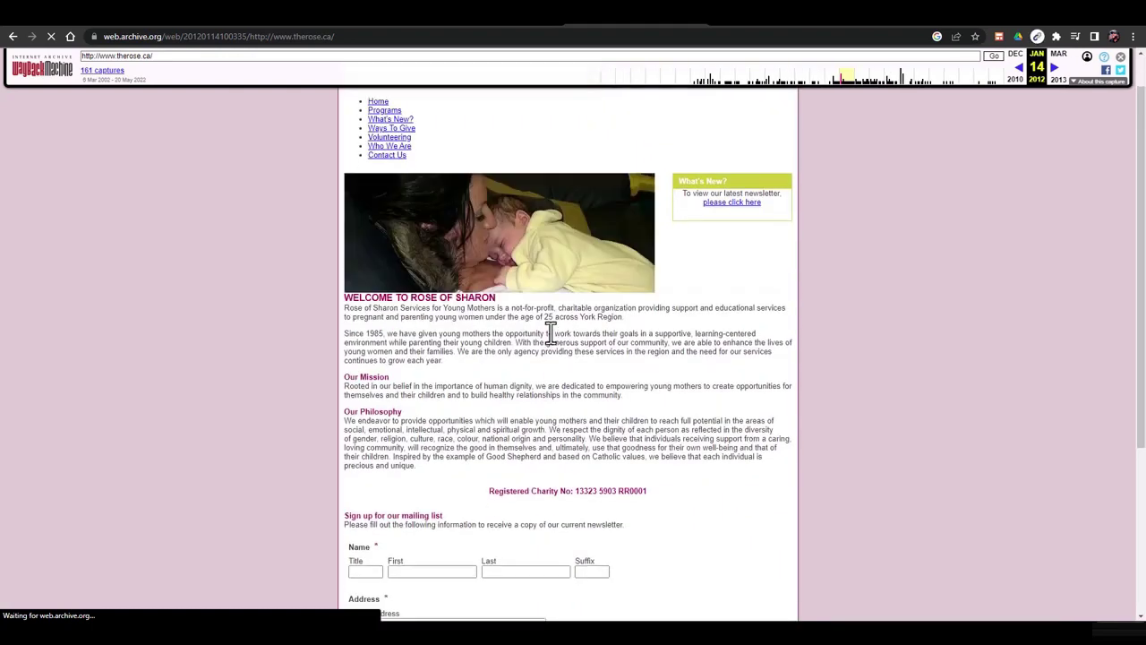
pyautogui.click(915, 90)
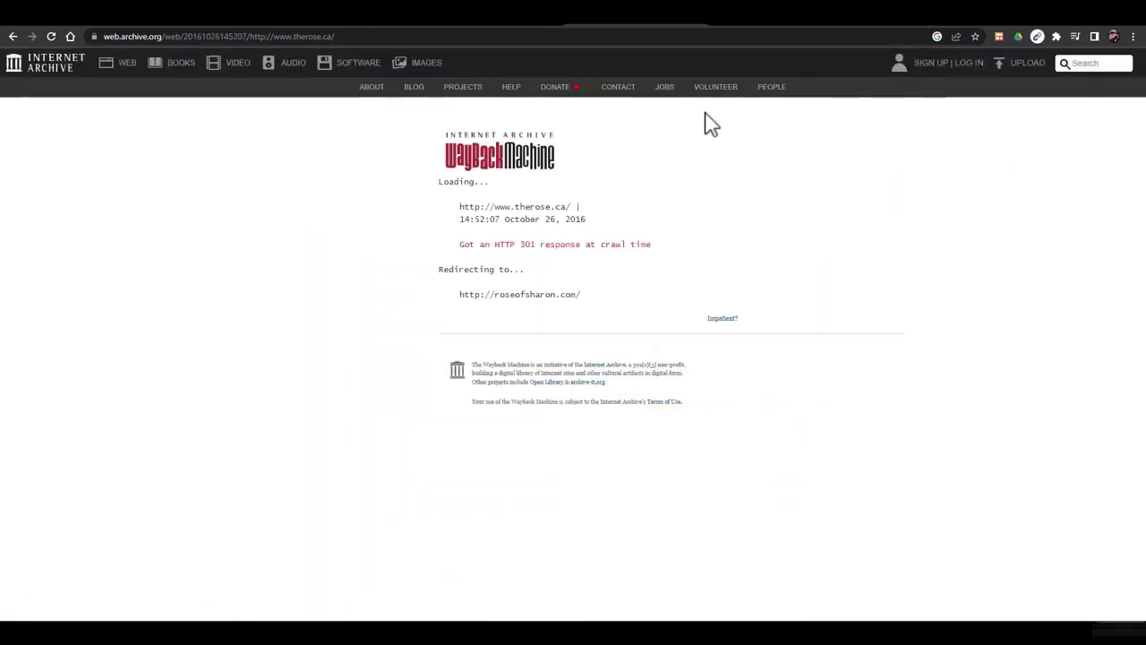
pyautogui.click(11, 37)
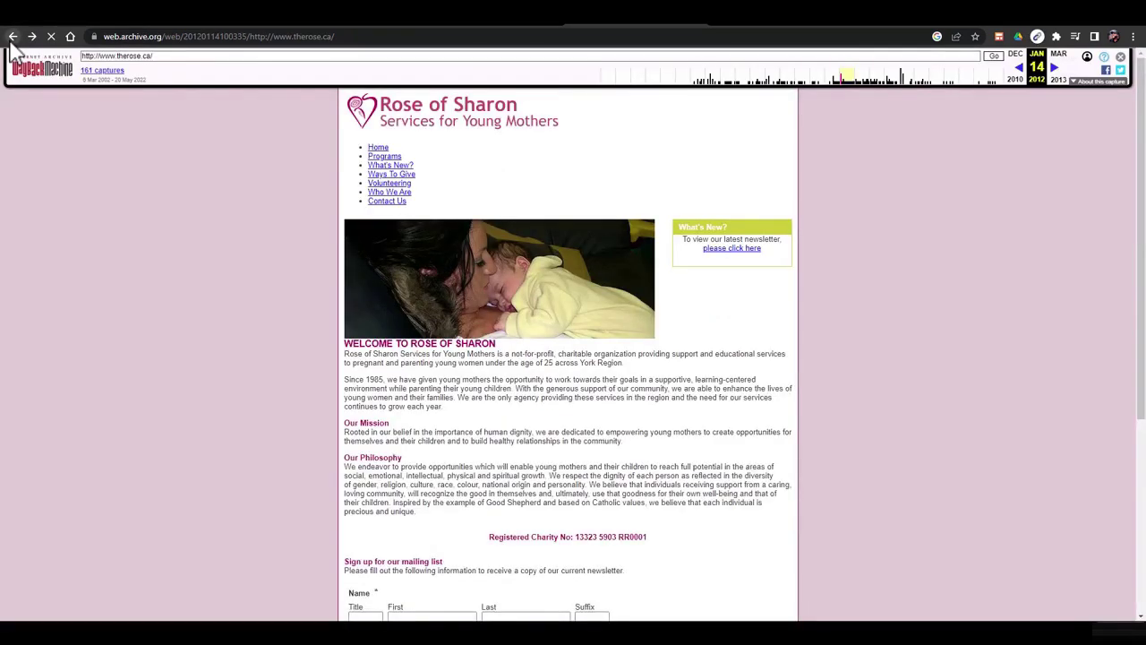
pyautogui.click(12, 37)
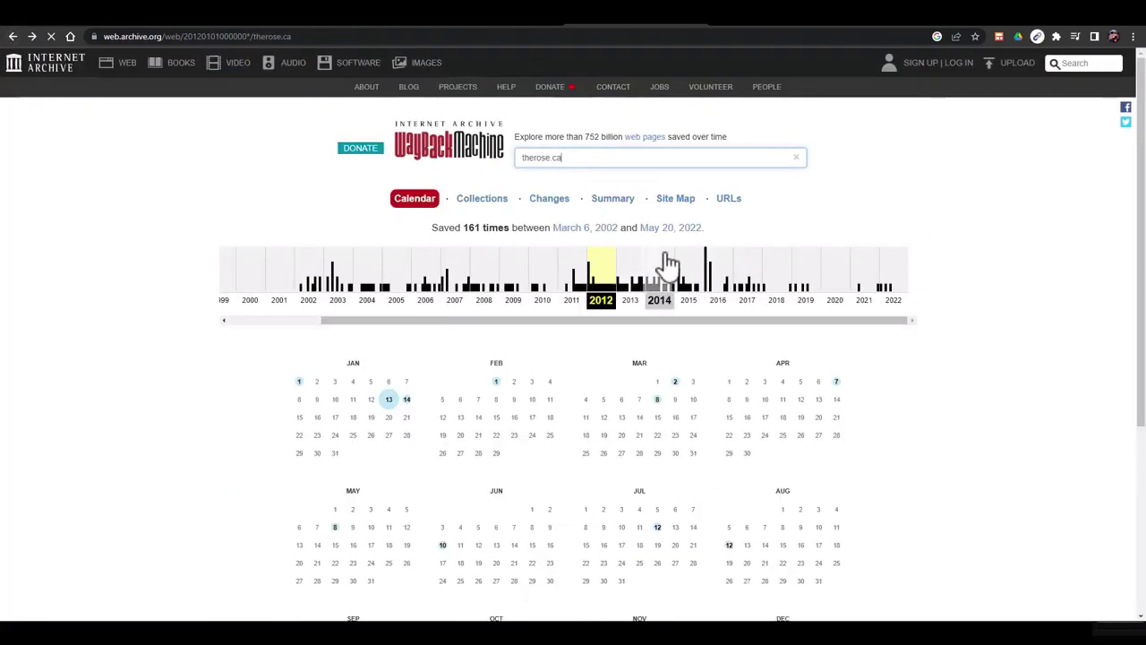
# Open therose.ca's April 11, 2021 capture, a 'Buy this domain' parked page, and go back
pyautogui.click(873, 302)
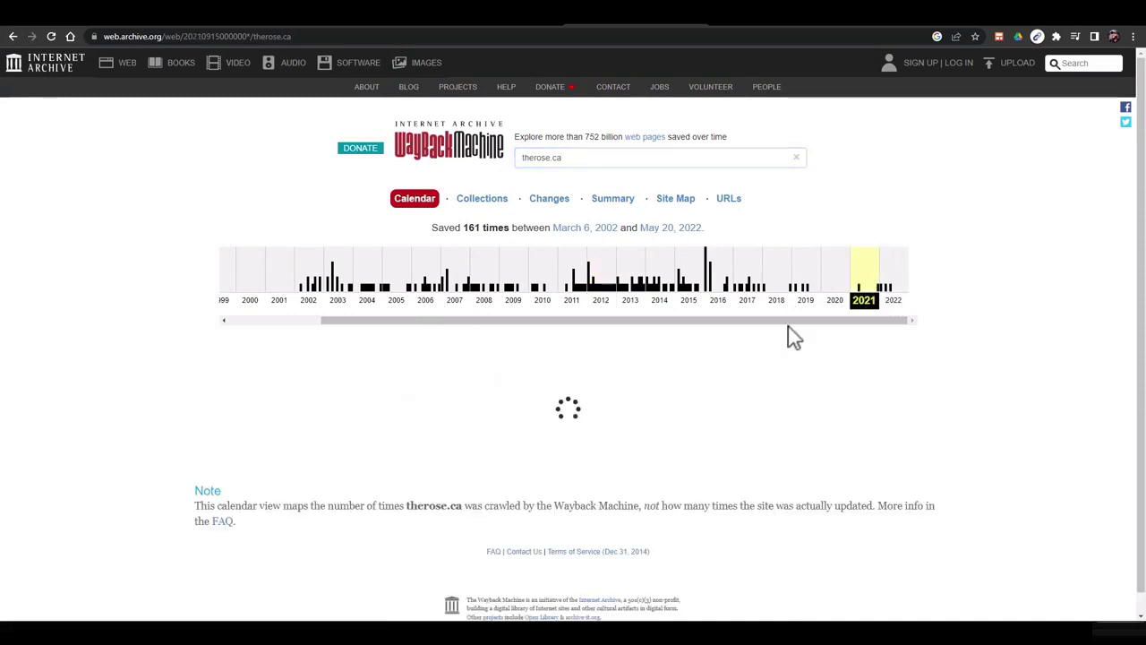
pyautogui.scroll(-1, 790, 337)
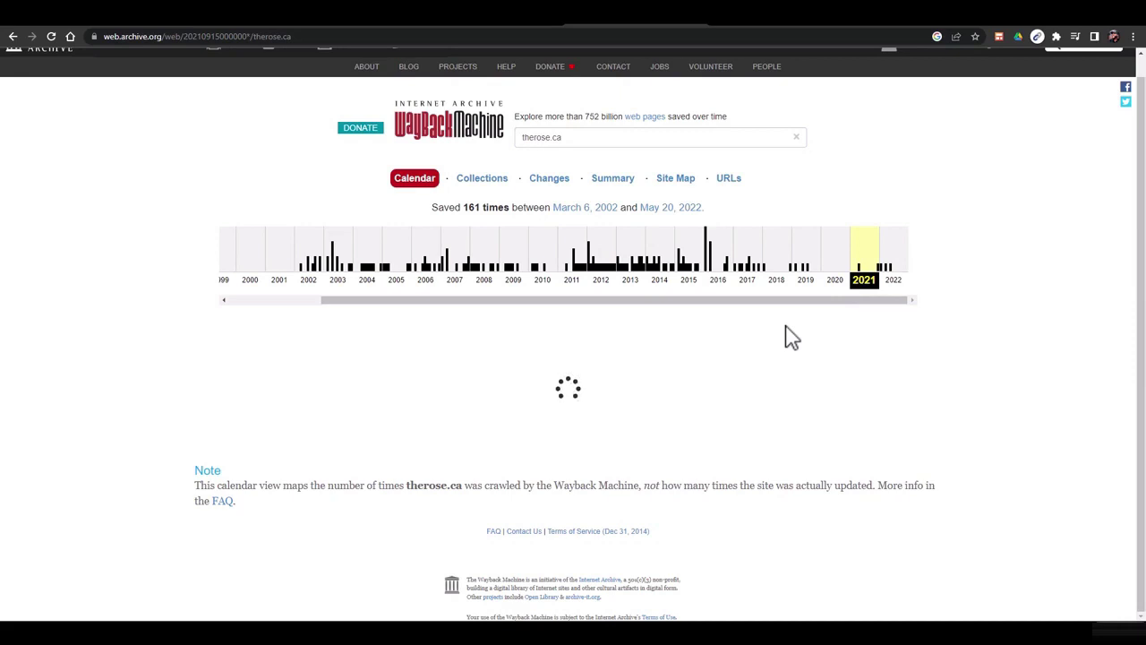
pyautogui.scroll(-1, 681, 341)
pyautogui.moveTo(730, 280)
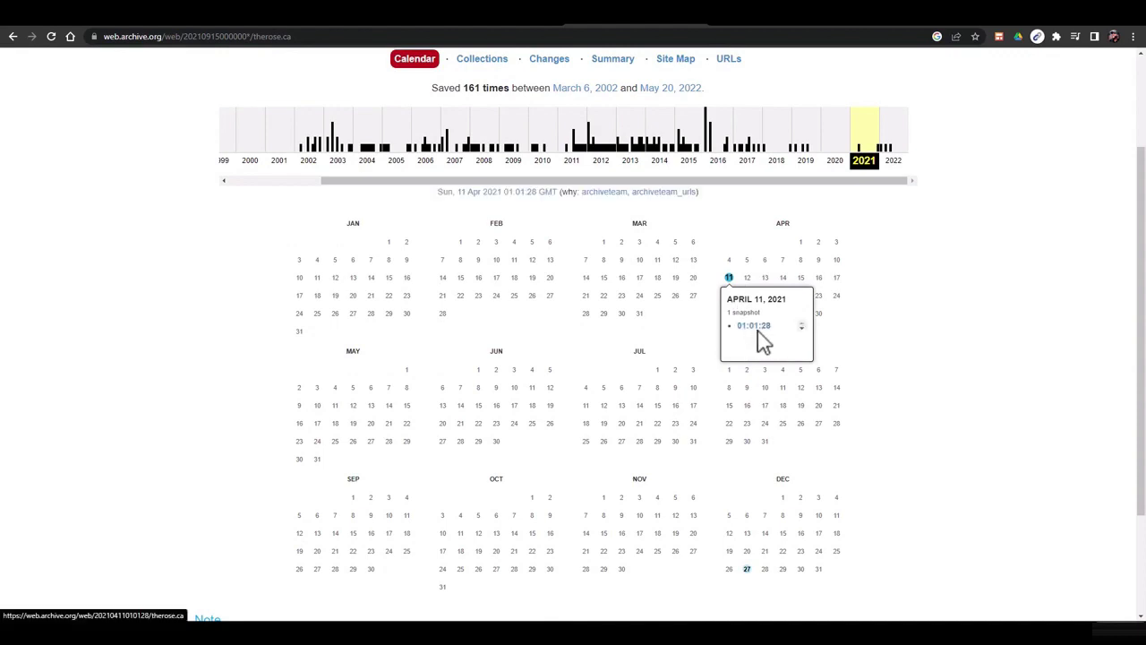
pyautogui.click(757, 330)
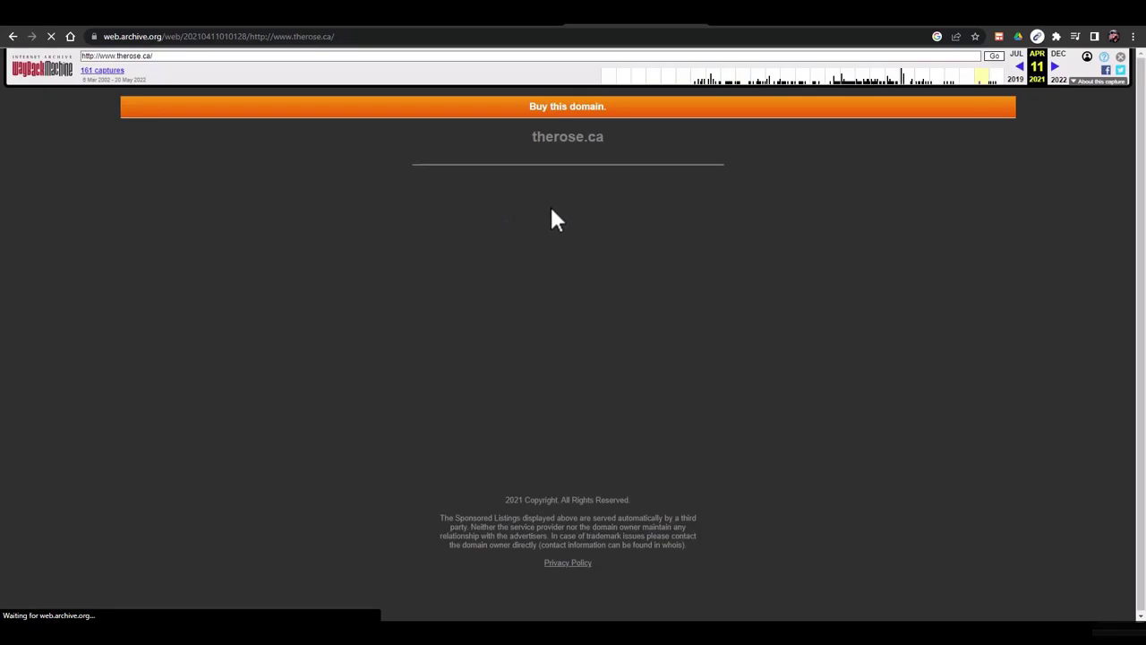
pyautogui.click(13, 36)
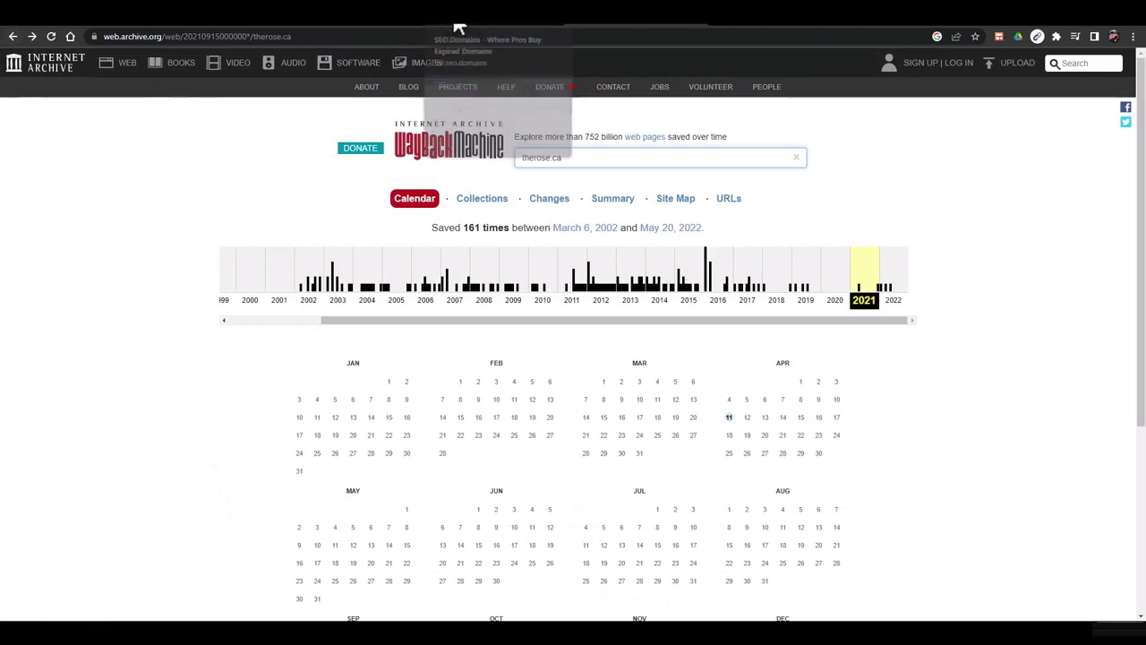
# Return to SEO.Domains and scroll the six-domain list, youzhao.io at $630 down to therose.ca at $100
pyautogui.click(455, 27)
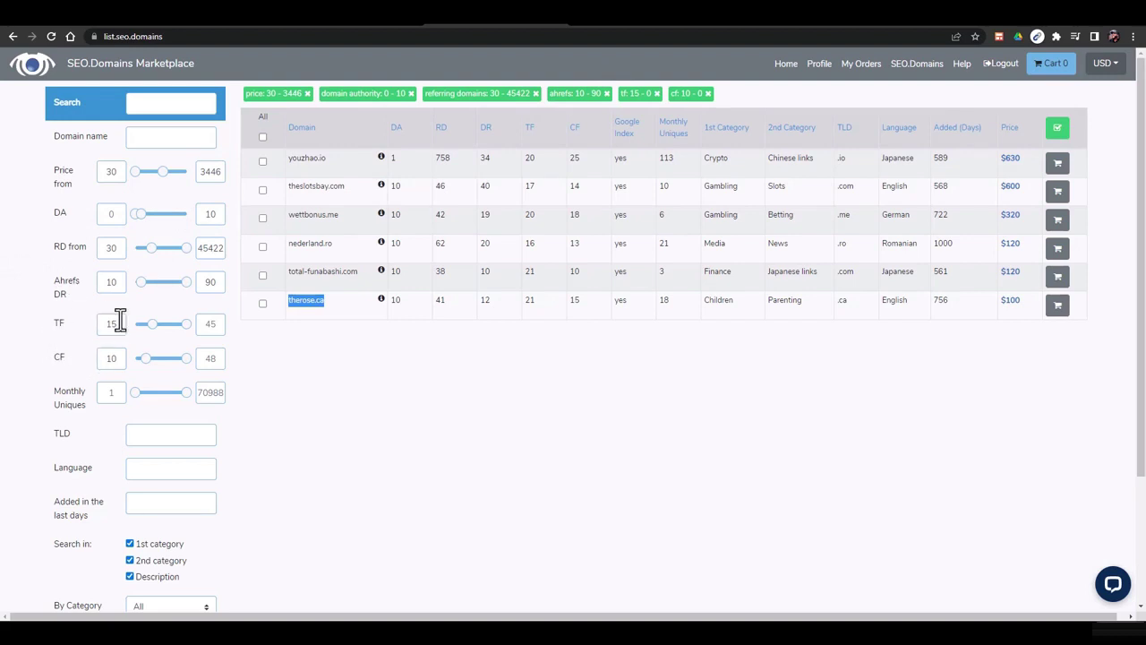
pyautogui.scroll(-1, 201, 314)
pyautogui.scroll(-3, 206, 314)
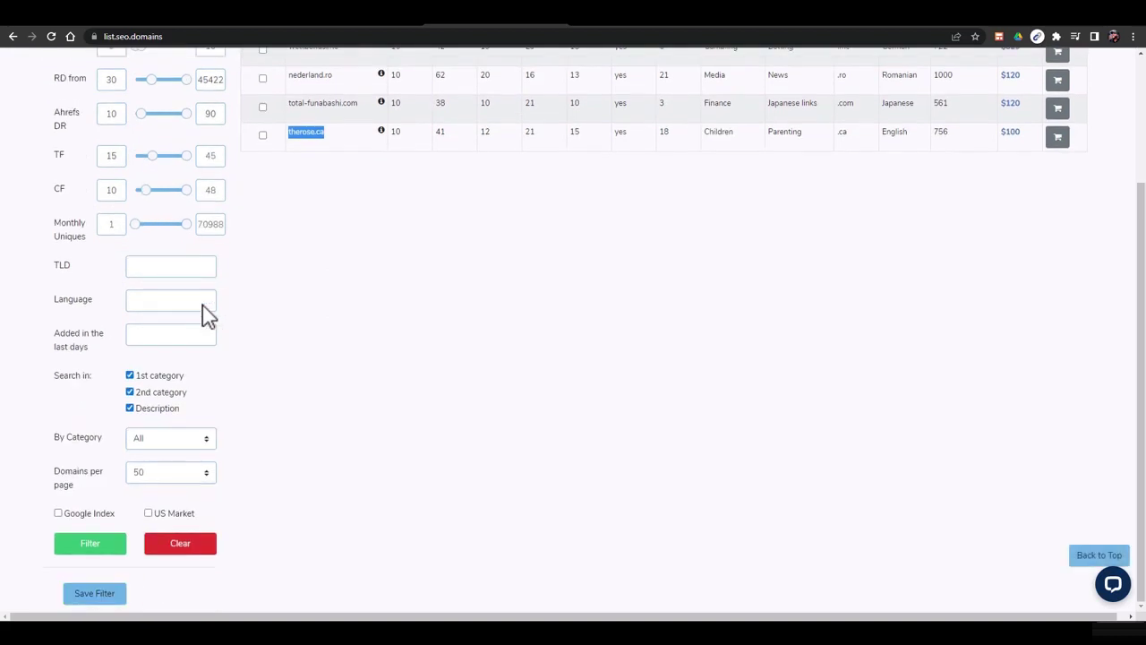
pyautogui.rightClick(780, 431)
pyautogui.click(675, 391)
pyautogui.scroll(2, 815, 396)
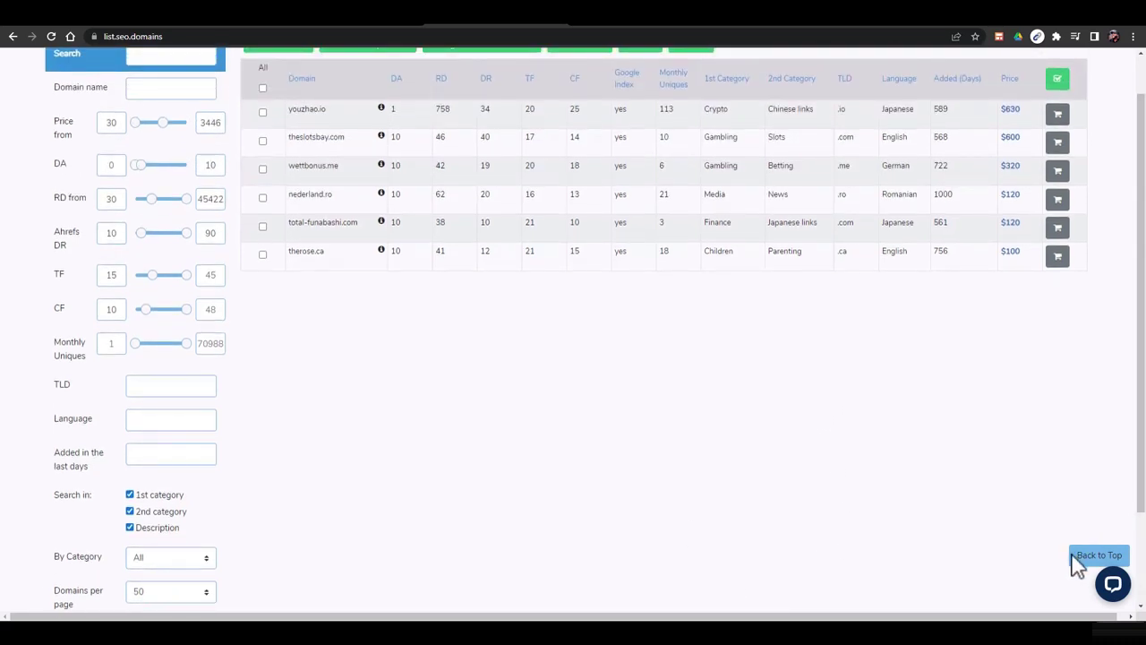